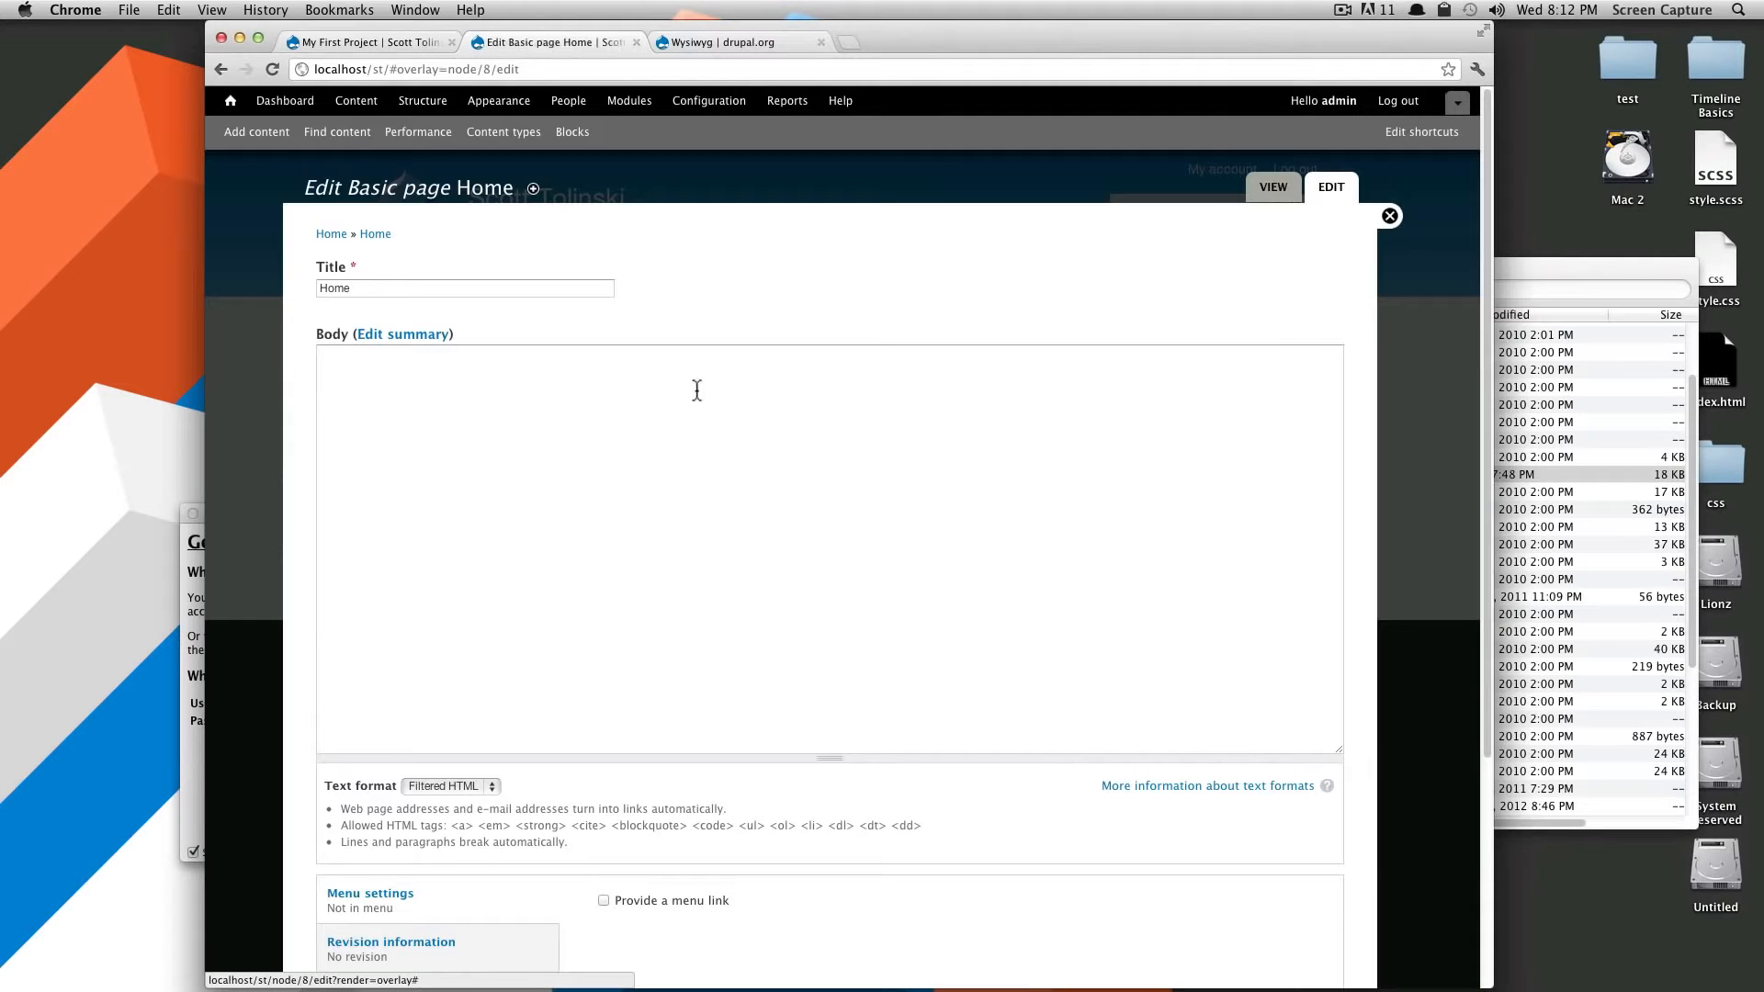
Download the recommended 7.x-2.1 zip from the Wysiwyg project page on drupal.org and extract the archive.
left_click(695, 394)
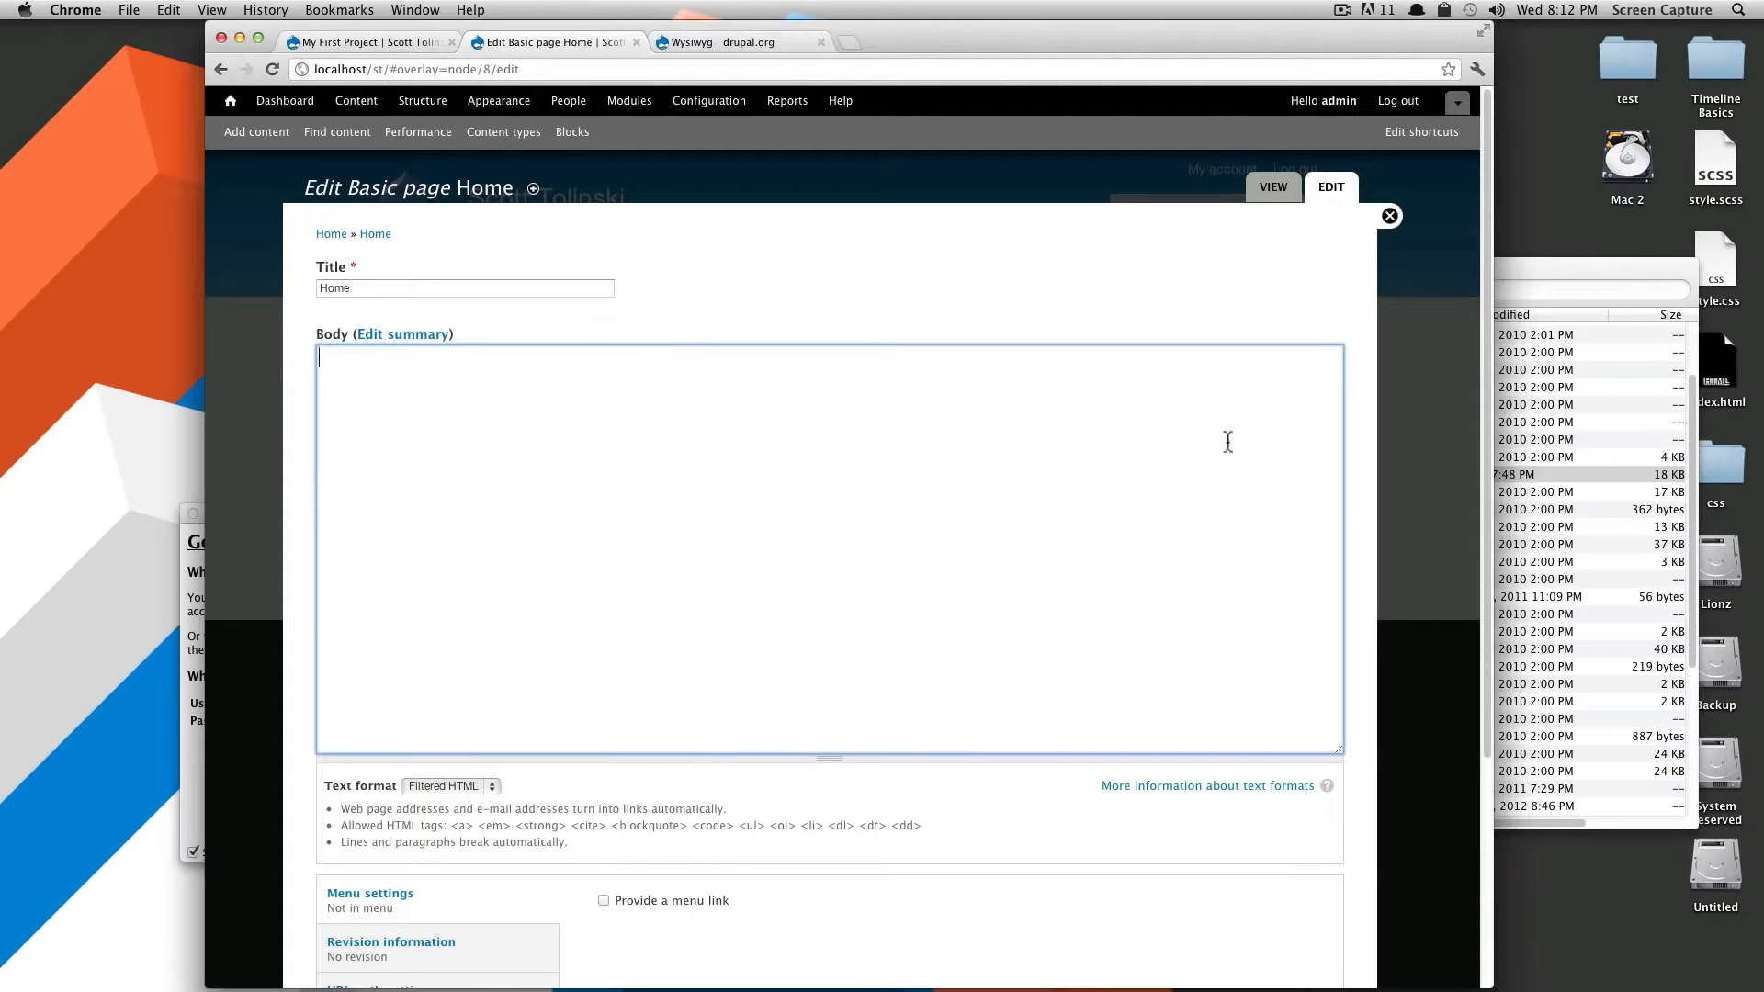
left_click(766, 41)
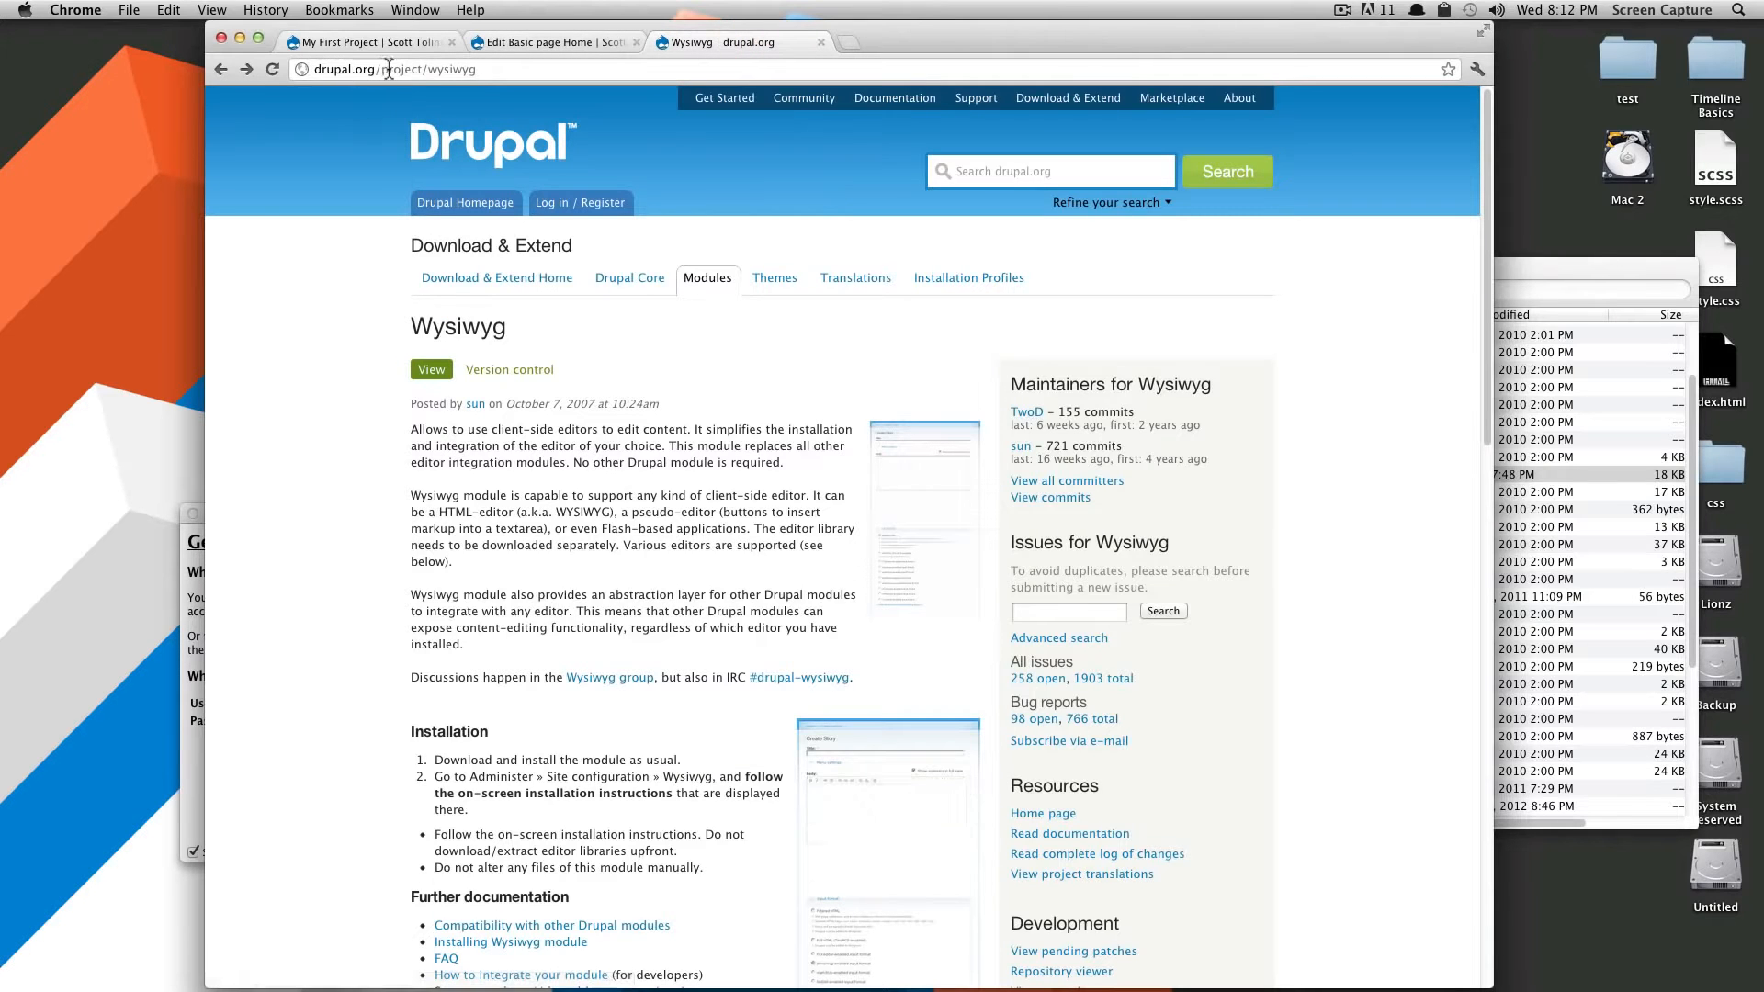
left_click_drag(496, 70, 422, 71)
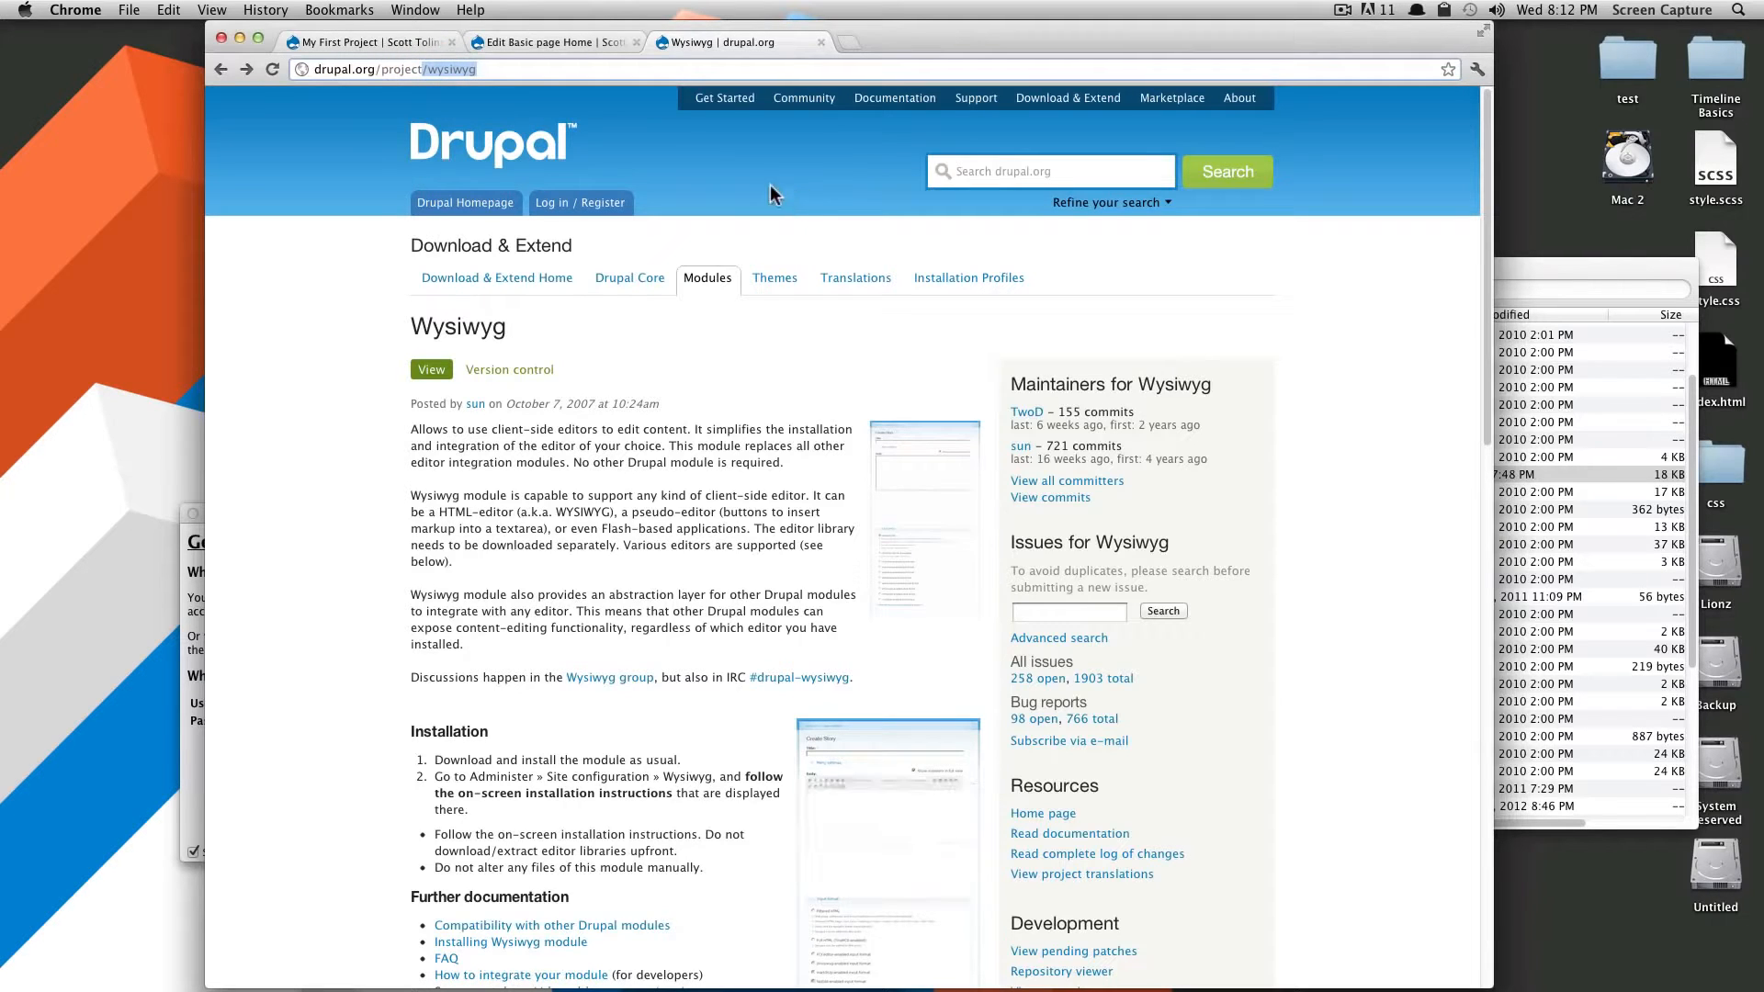
left_click(735, 450)
scroll(744, 455, "down", 4)
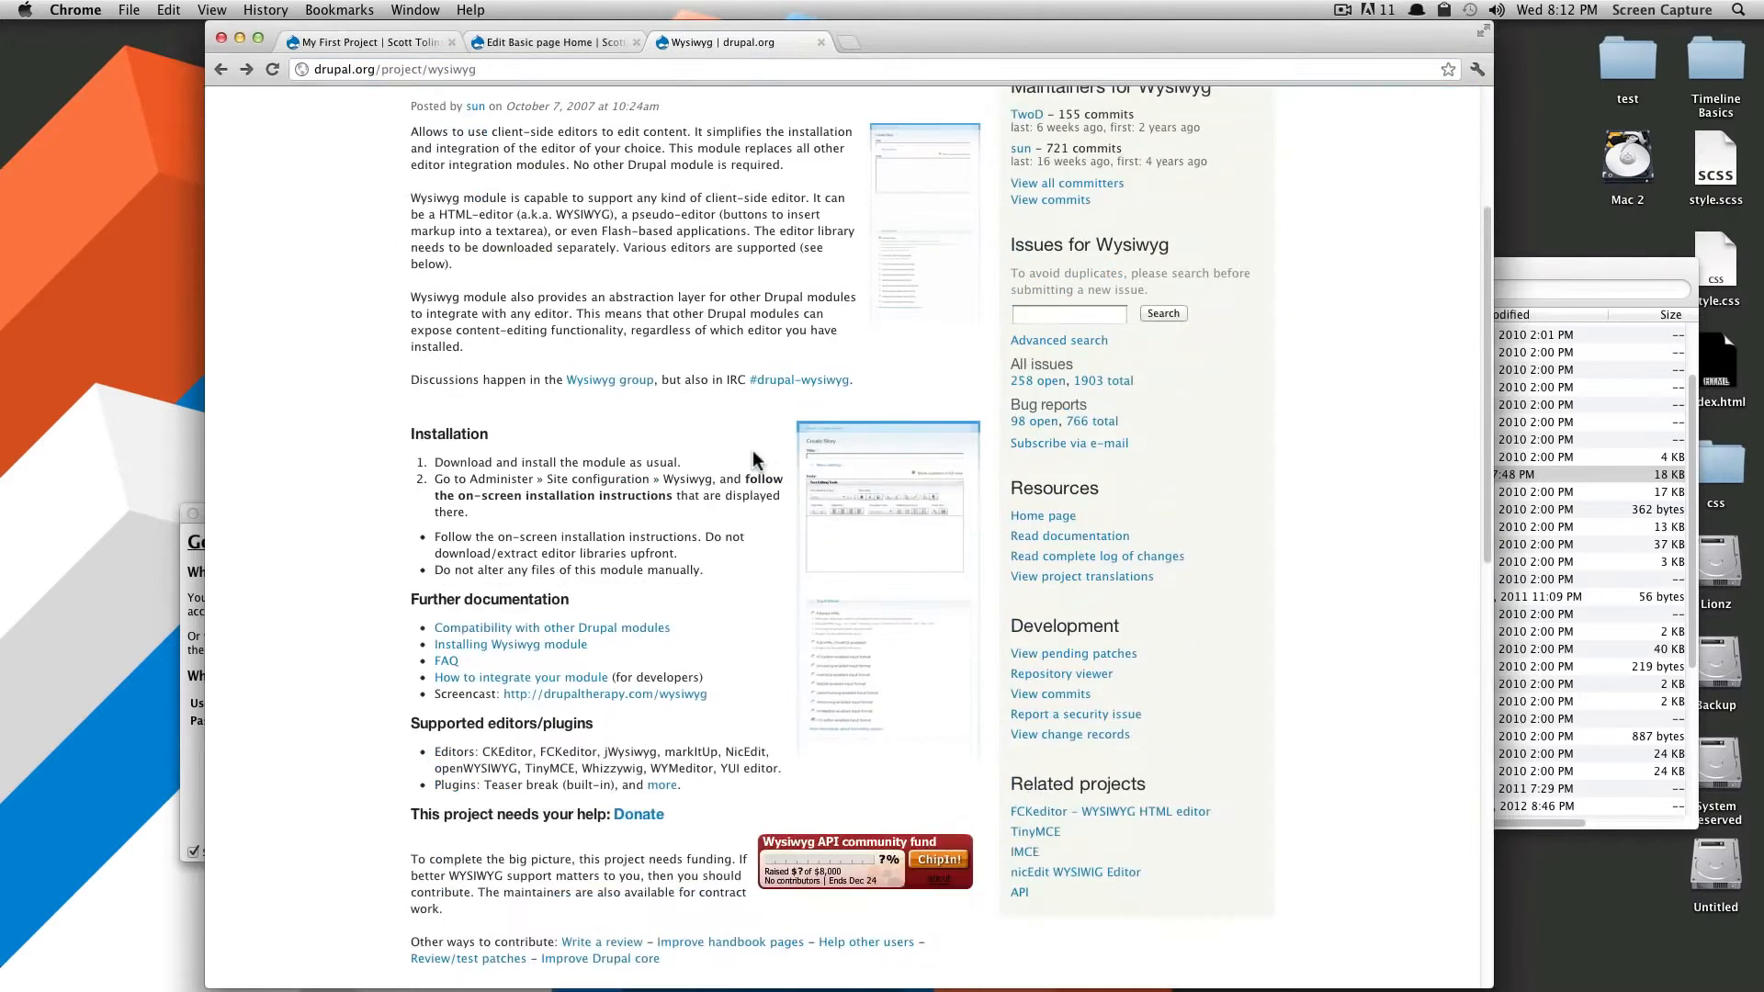
scroll(754, 459, "down", 11)
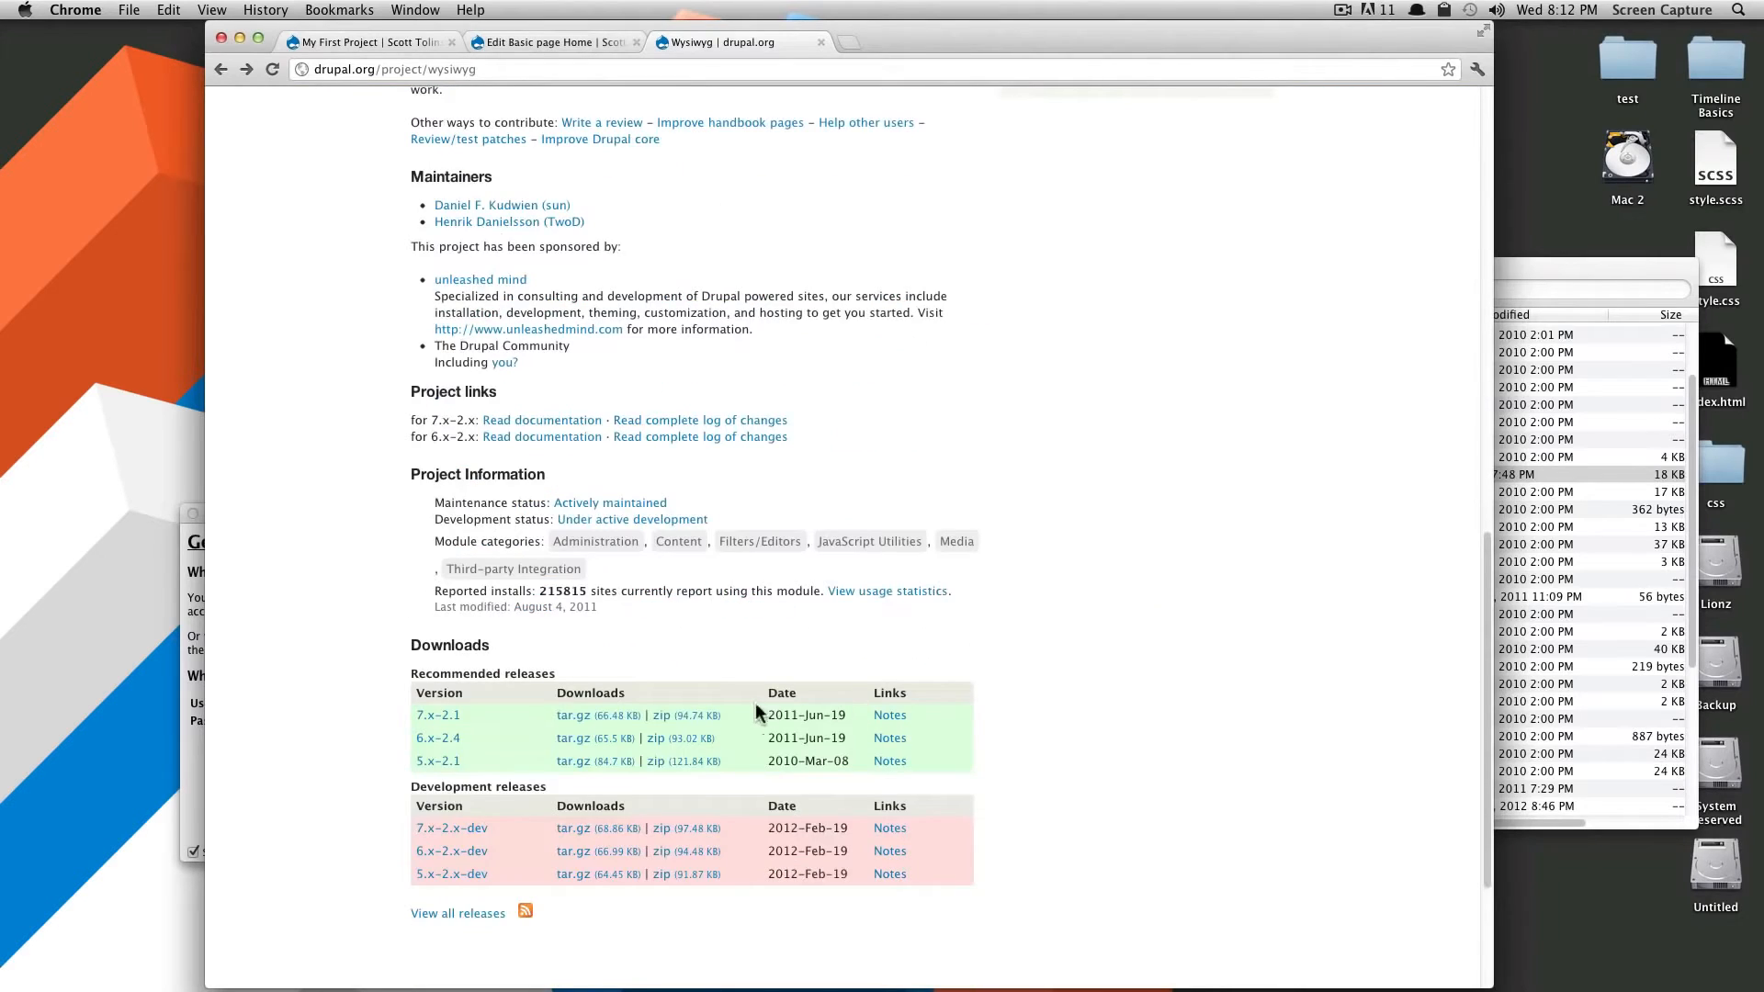
left_click(708, 719)
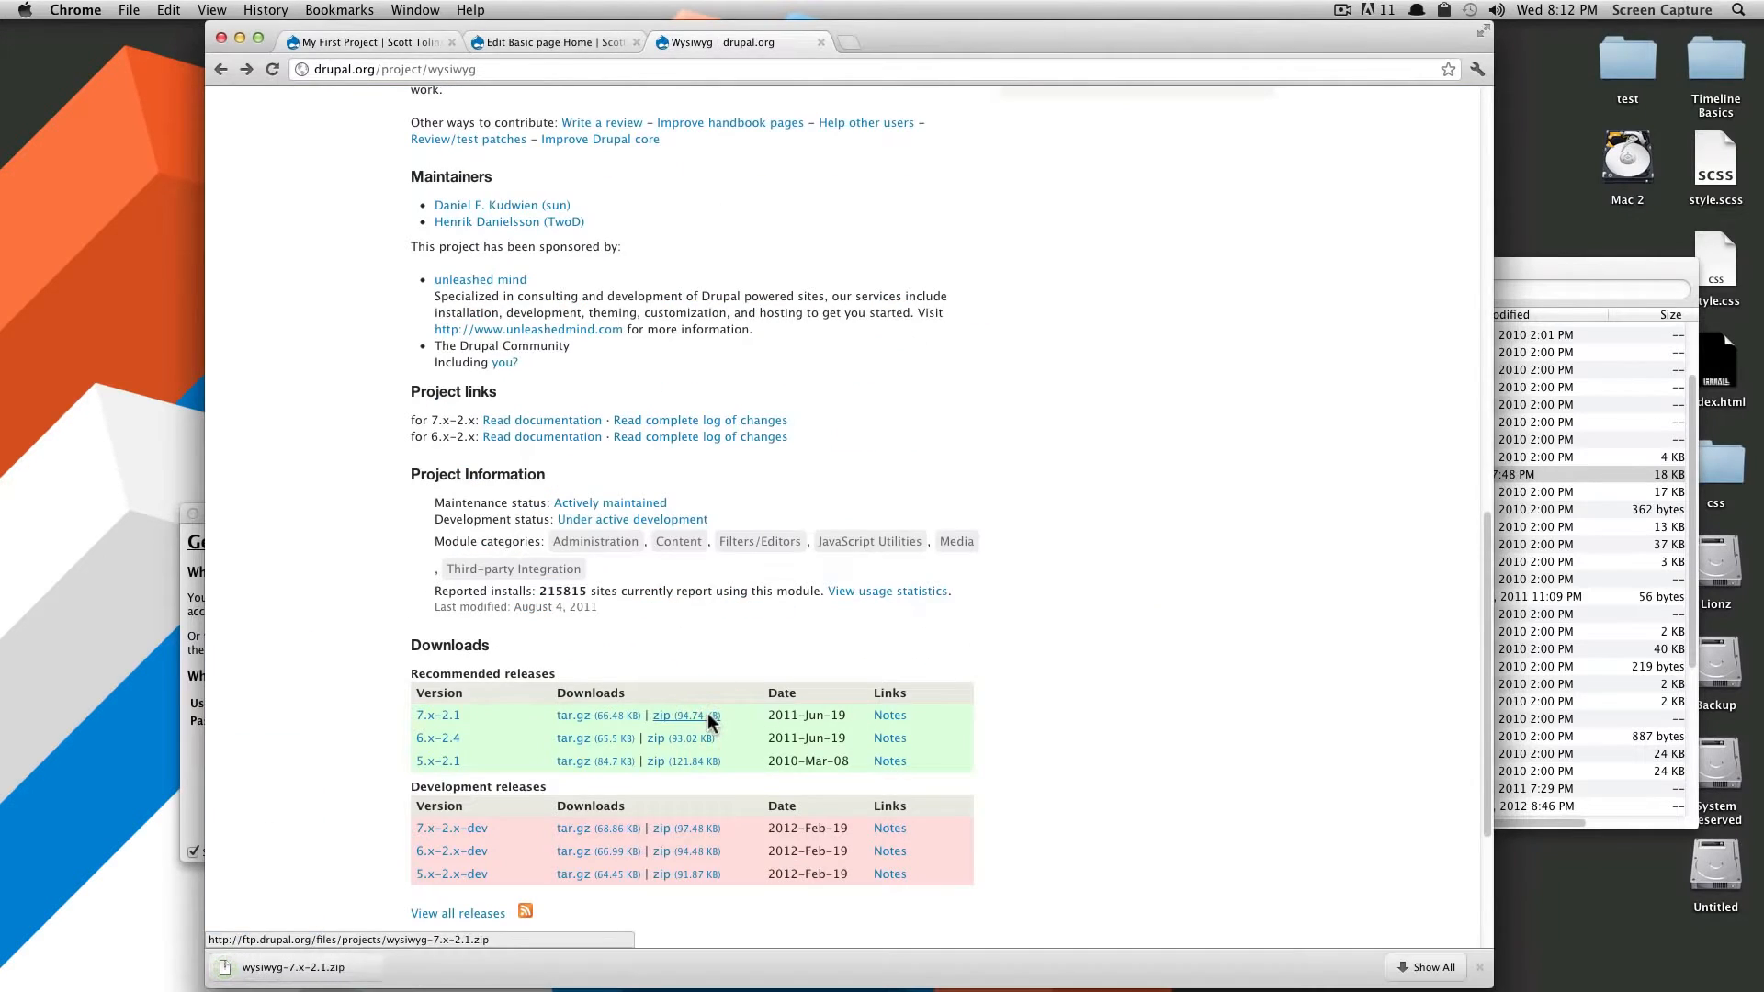
left_click(352, 976)
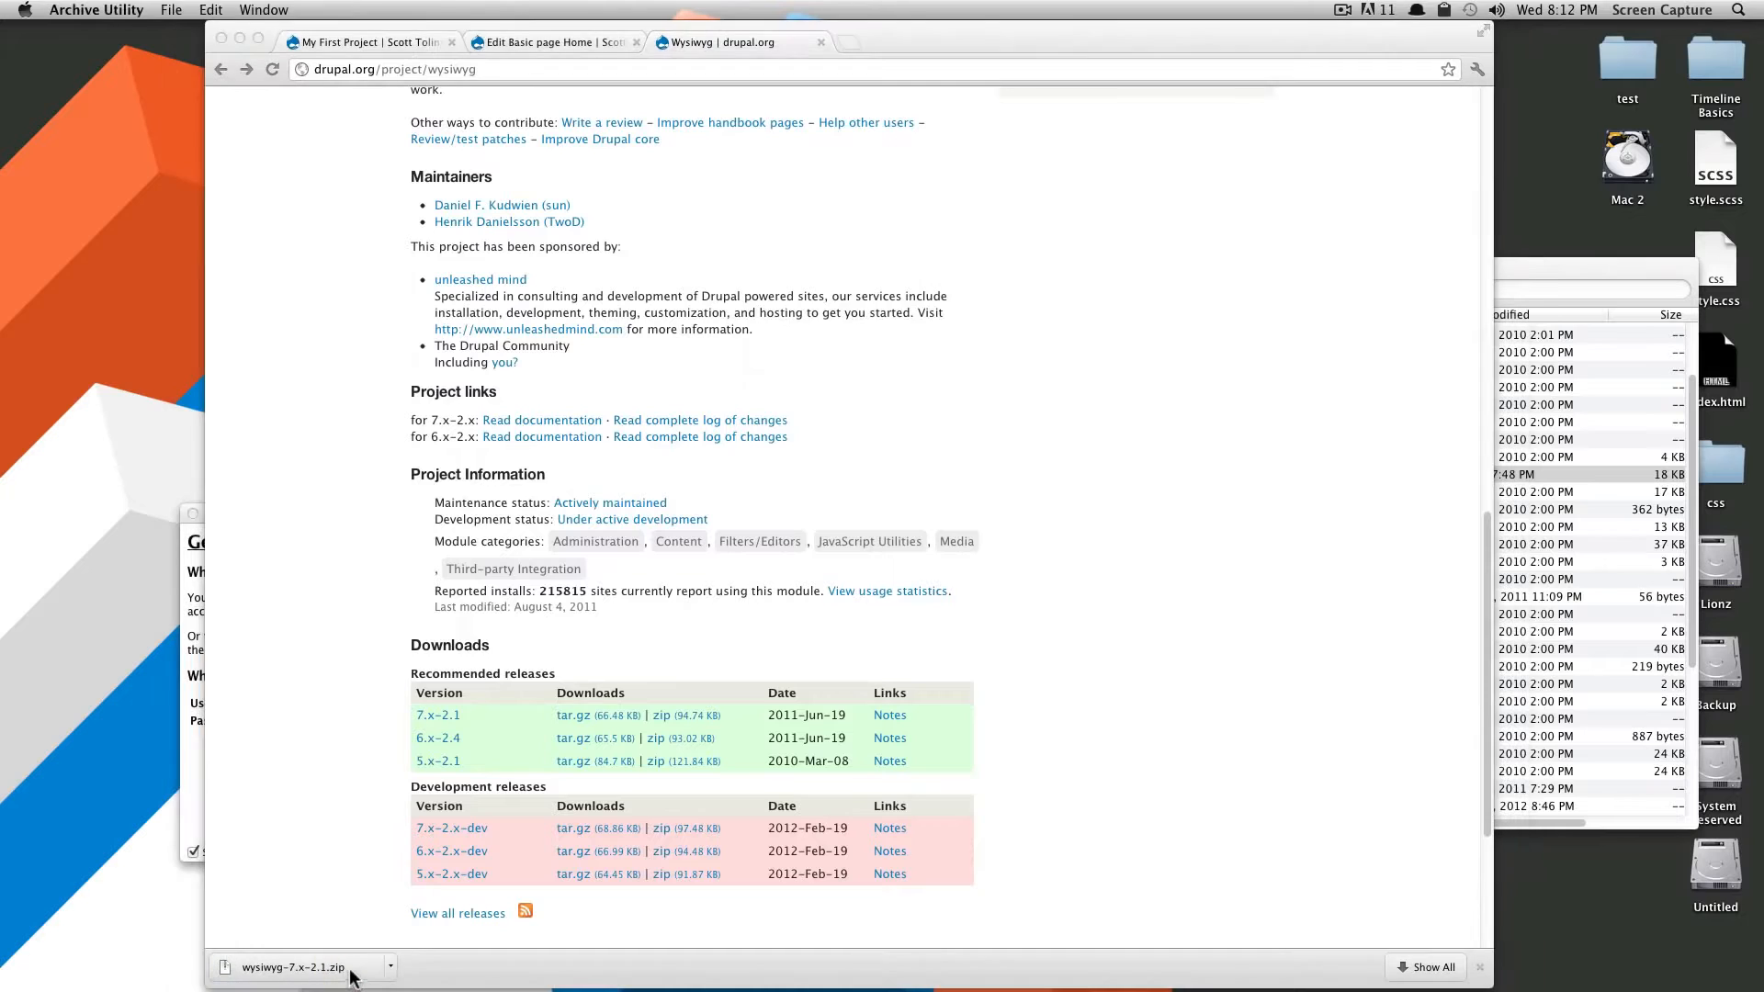
Switch to Finder and open the st site's sites/all/modules folder inside htdocs.
left_click(1523, 267)
left_click(1042, 452)
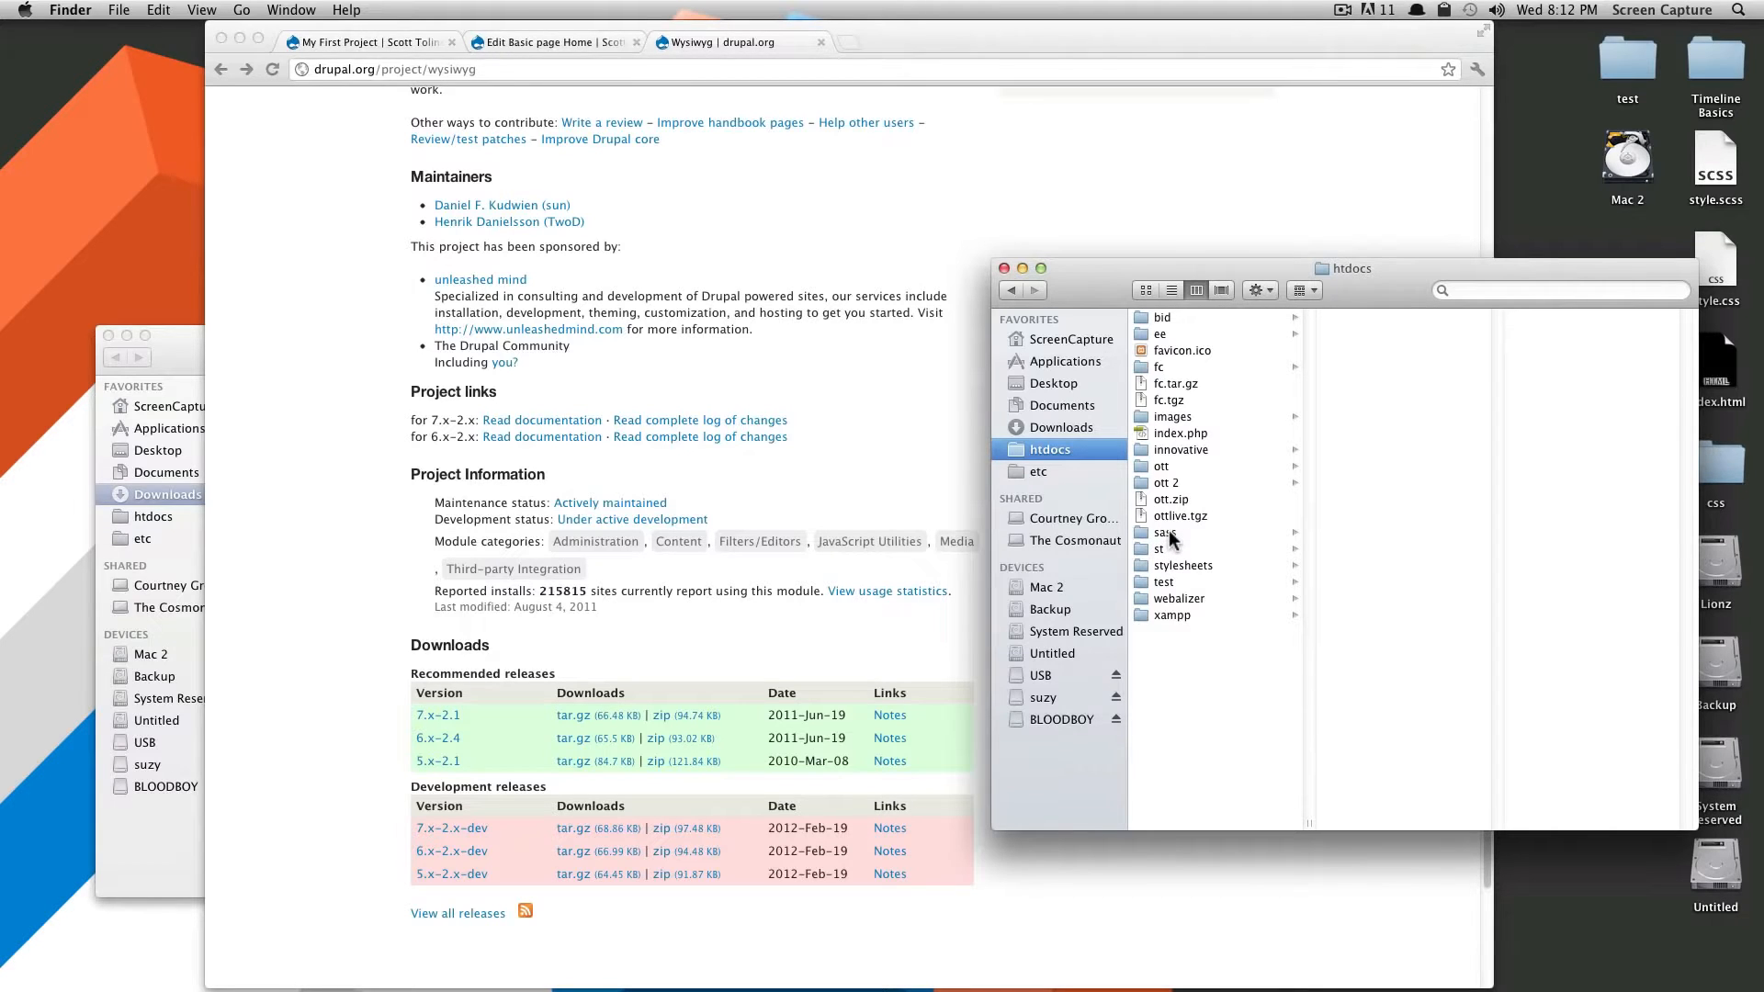
left_click(1165, 533)
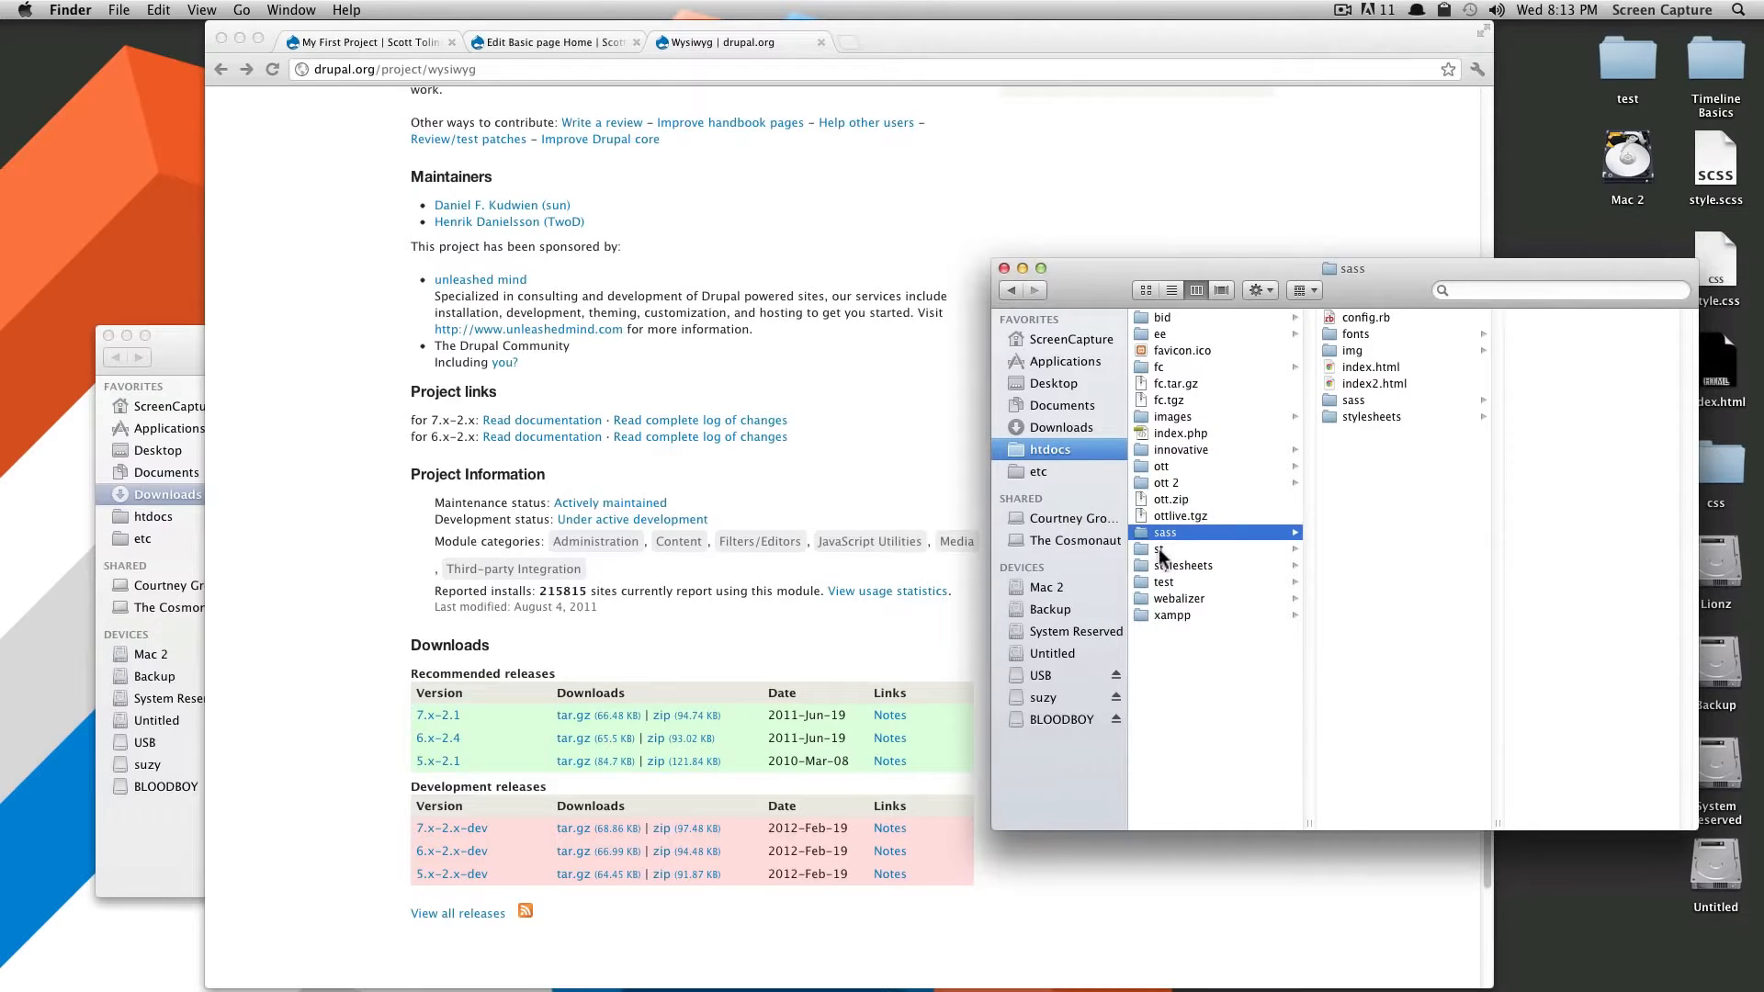
left_click(1160, 548)
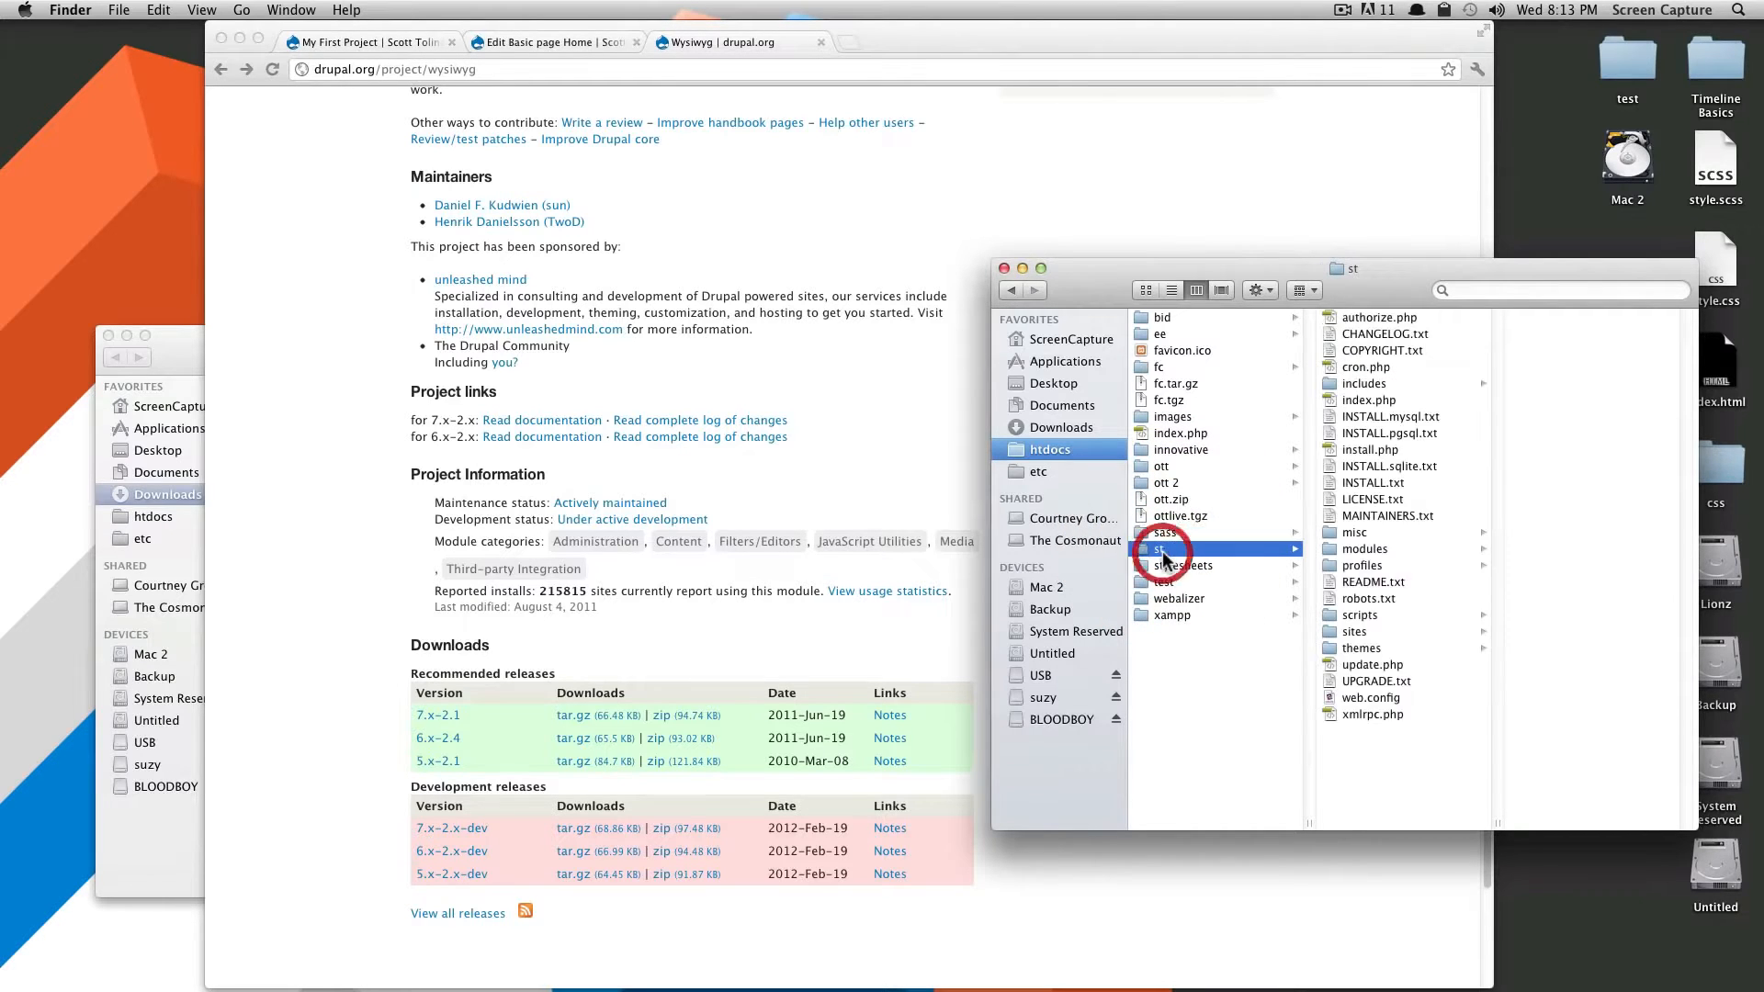
left_click(1353, 632)
left_click(1543, 320)
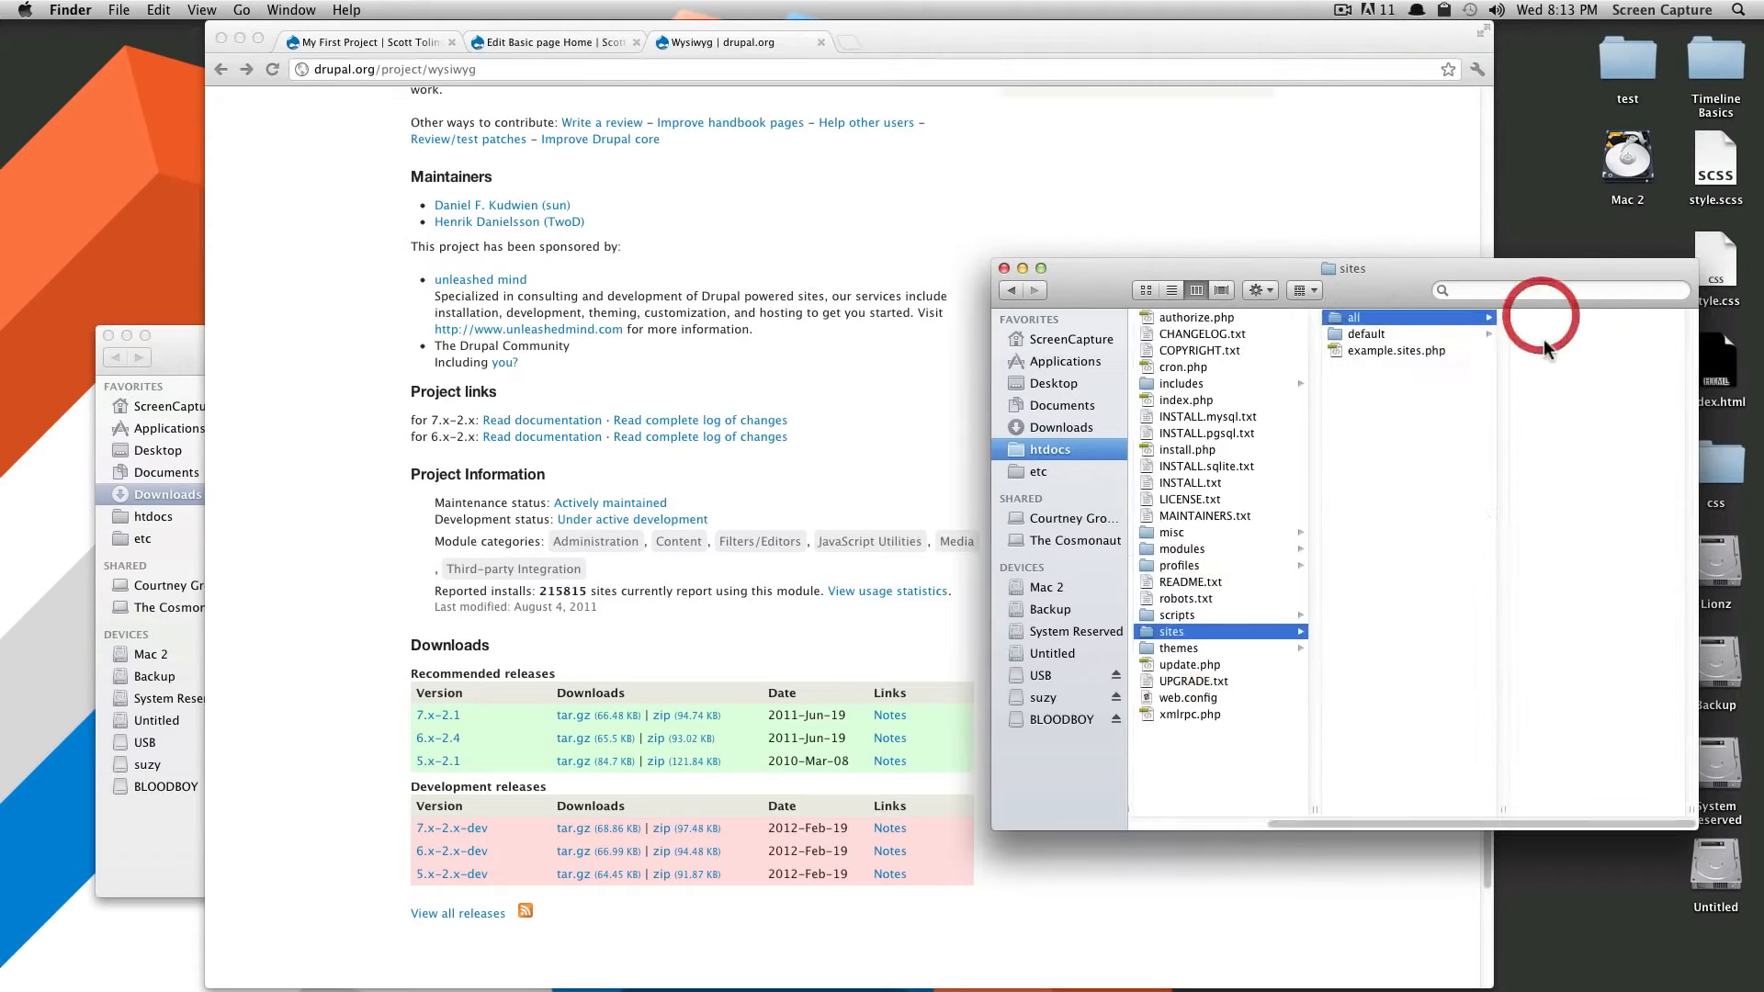
left_click(1561, 319)
Move the extracted wysiwyg folder from Downloads into the site's modules folder.
left_click_drag(1281, 264, 895, 229)
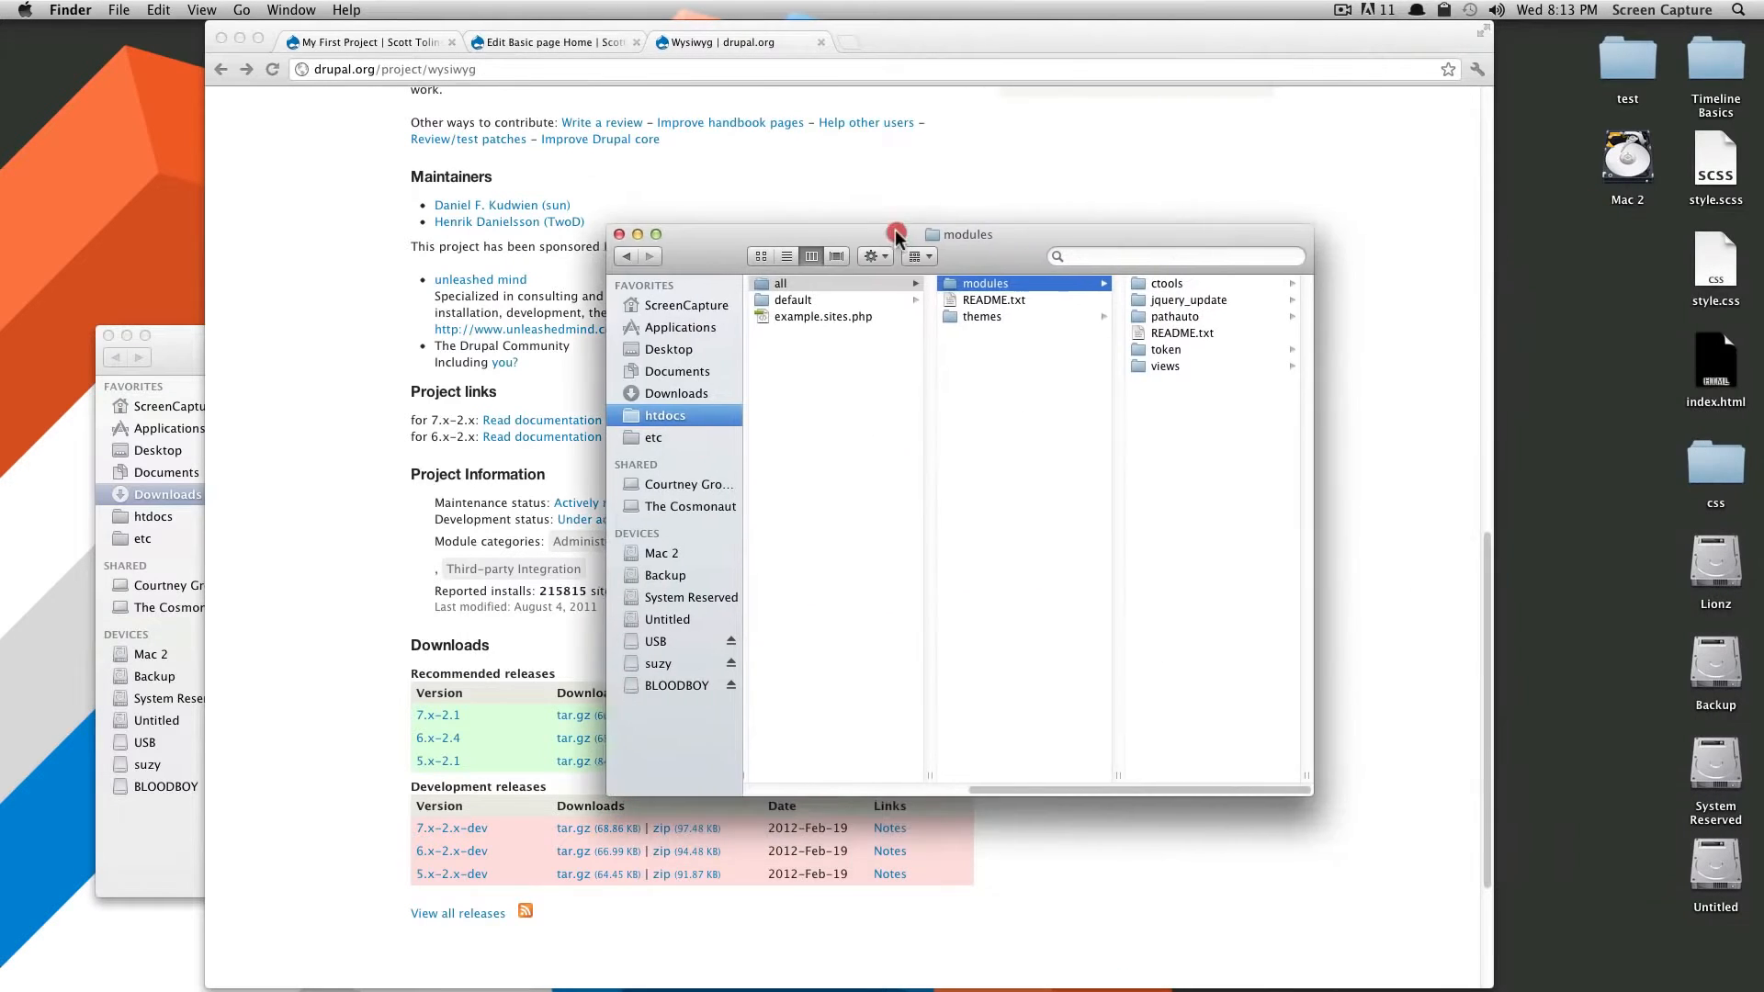
left_click(174, 345)
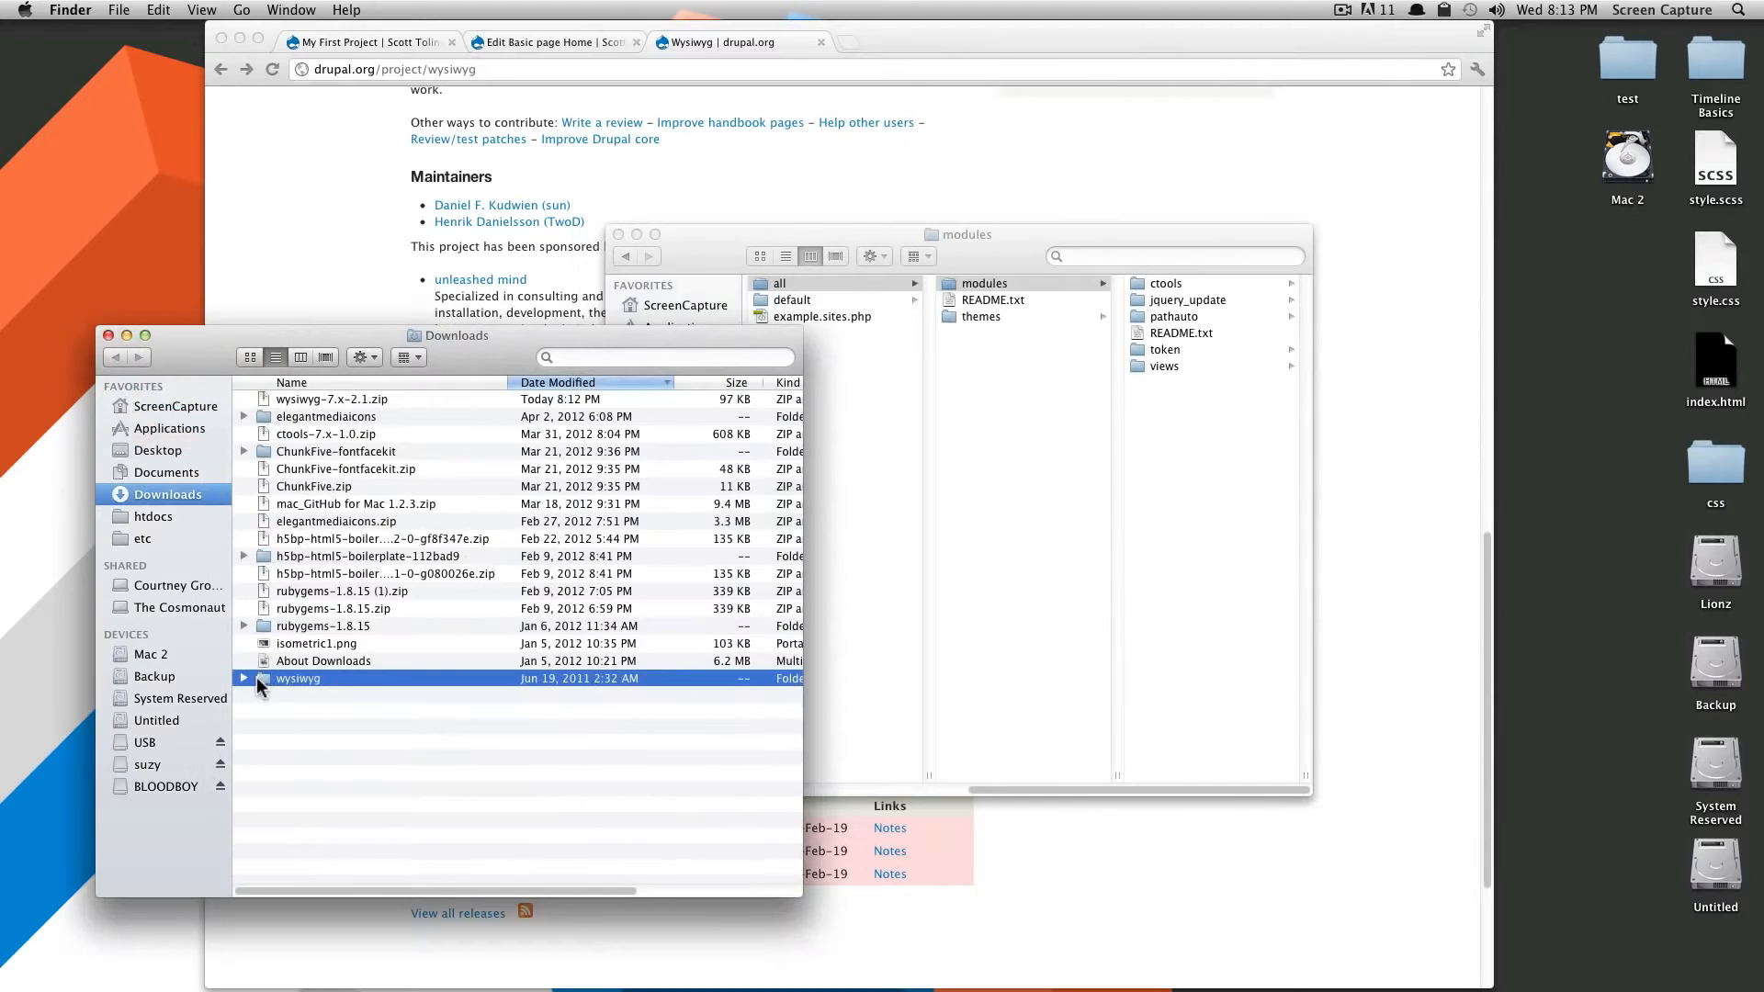
left_click_drag(256, 676, 1154, 534)
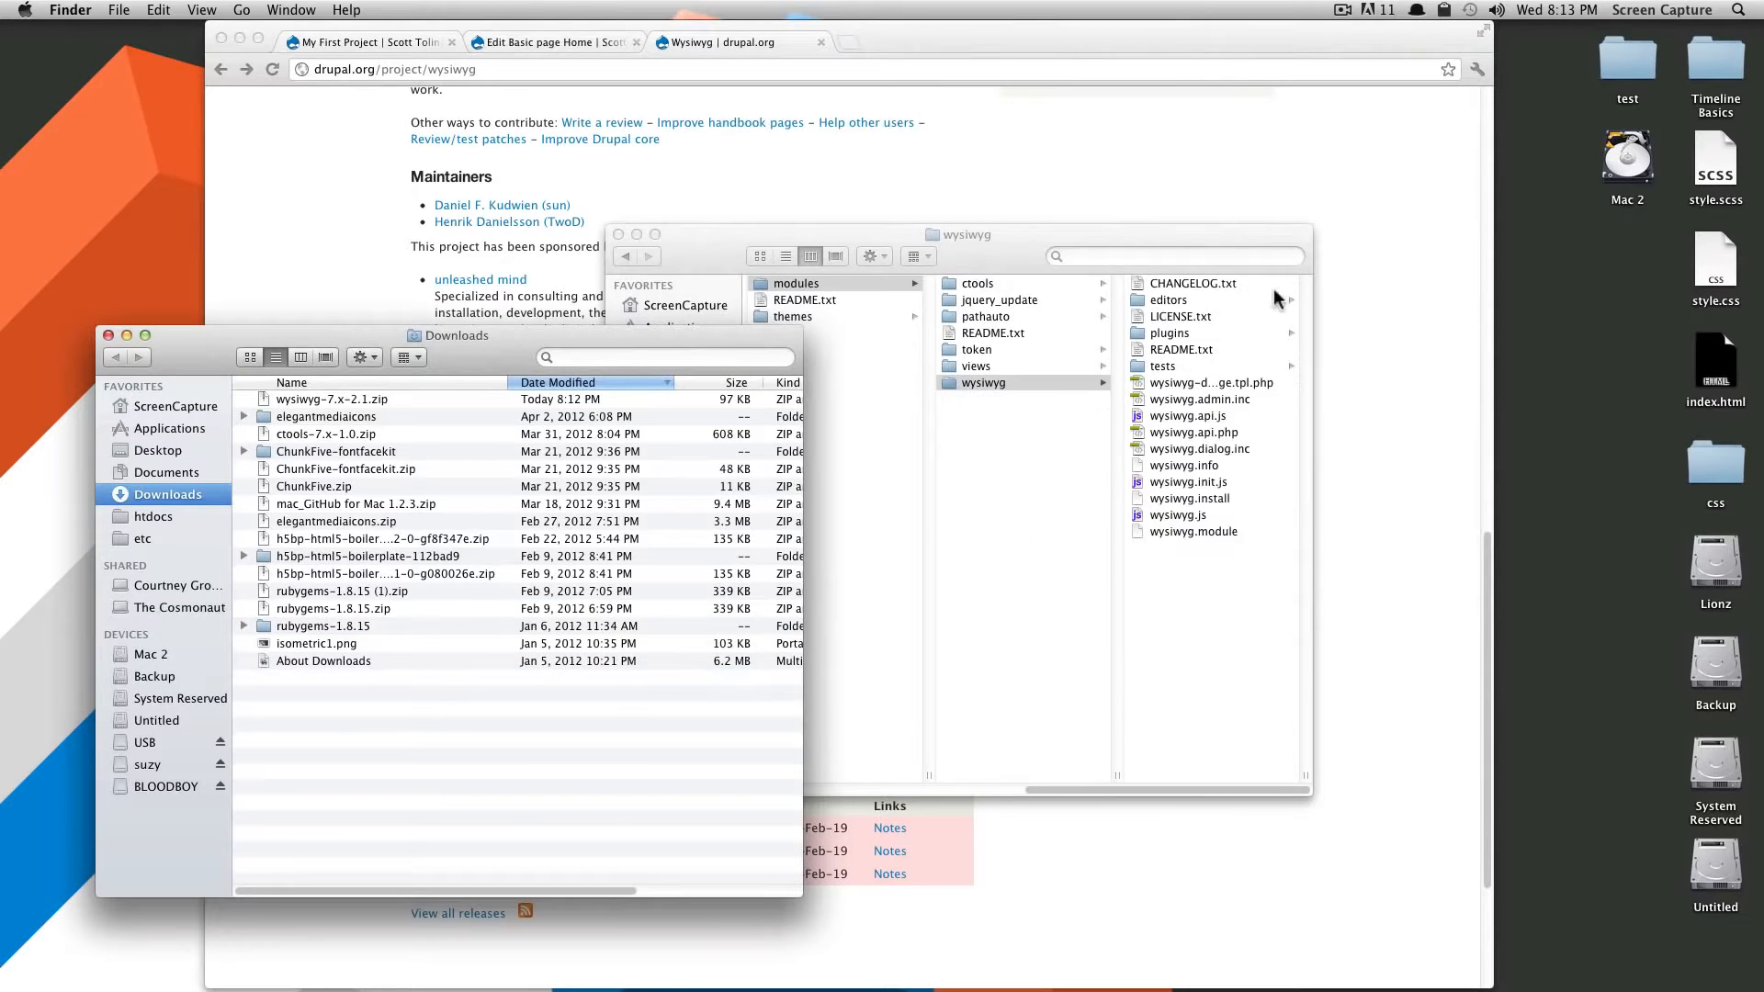
Switch back to Chrome, enable the Wysiwyg module on the Drupal site and save the module configuration.
left_click(1299, 142)
left_click(575, 44)
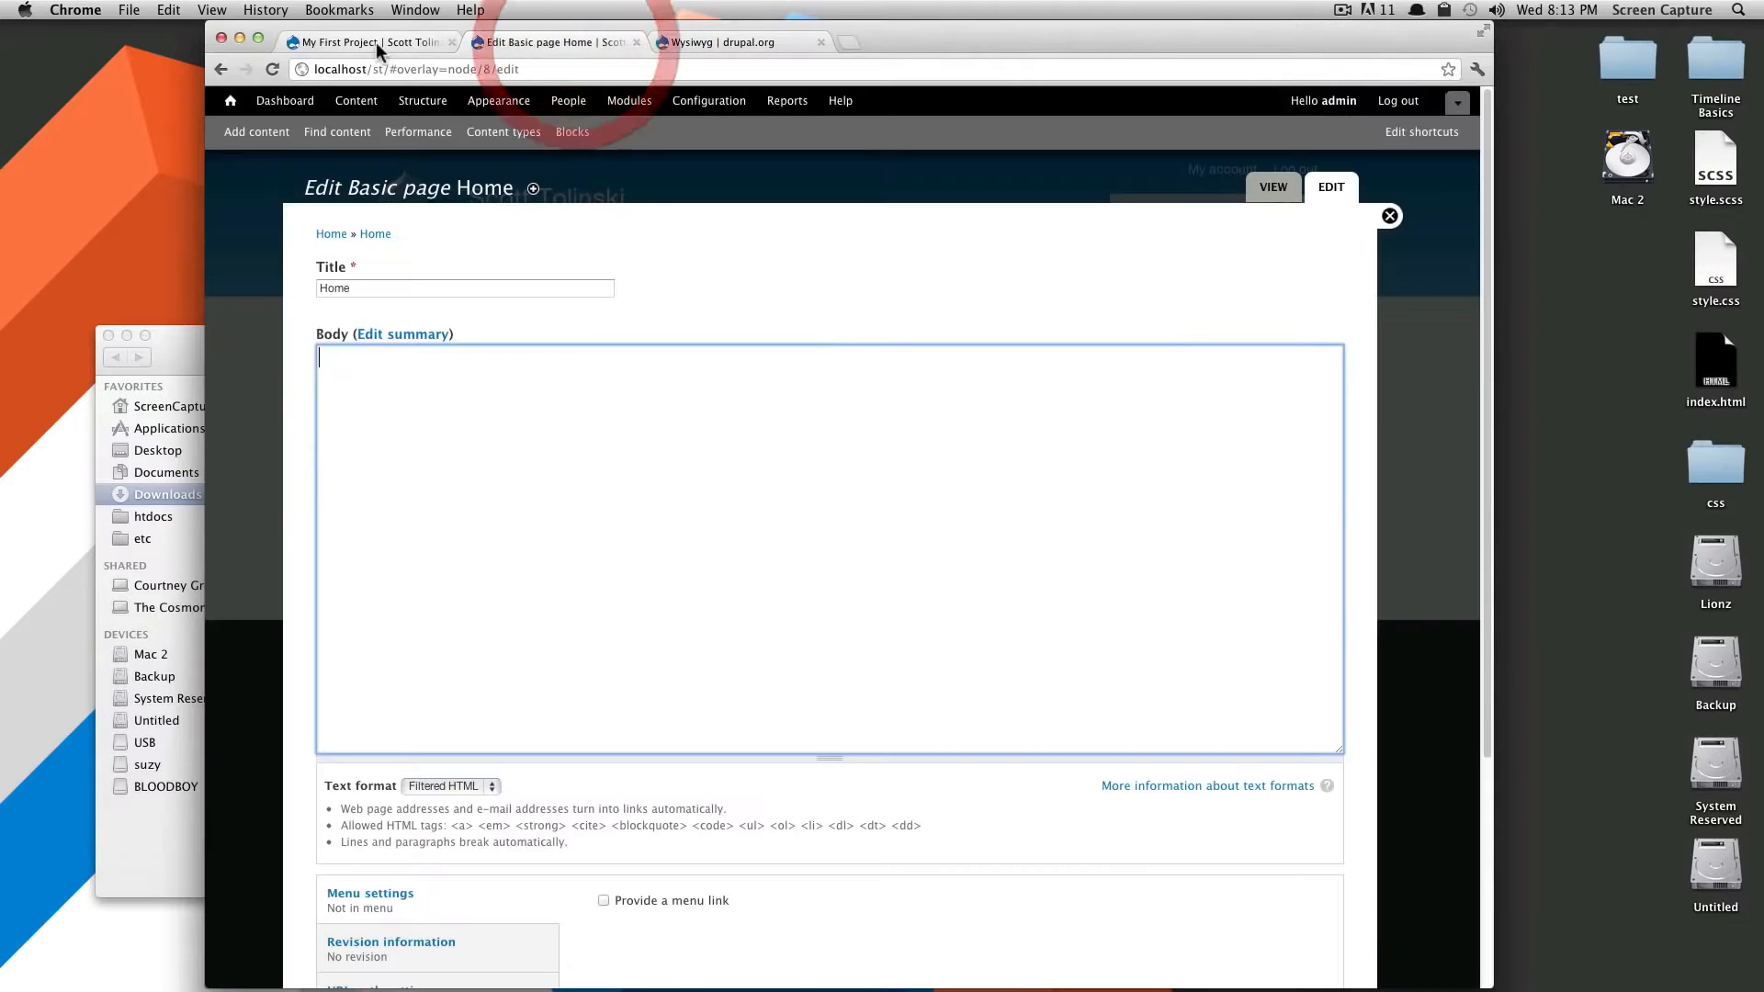
left_click(632, 103)
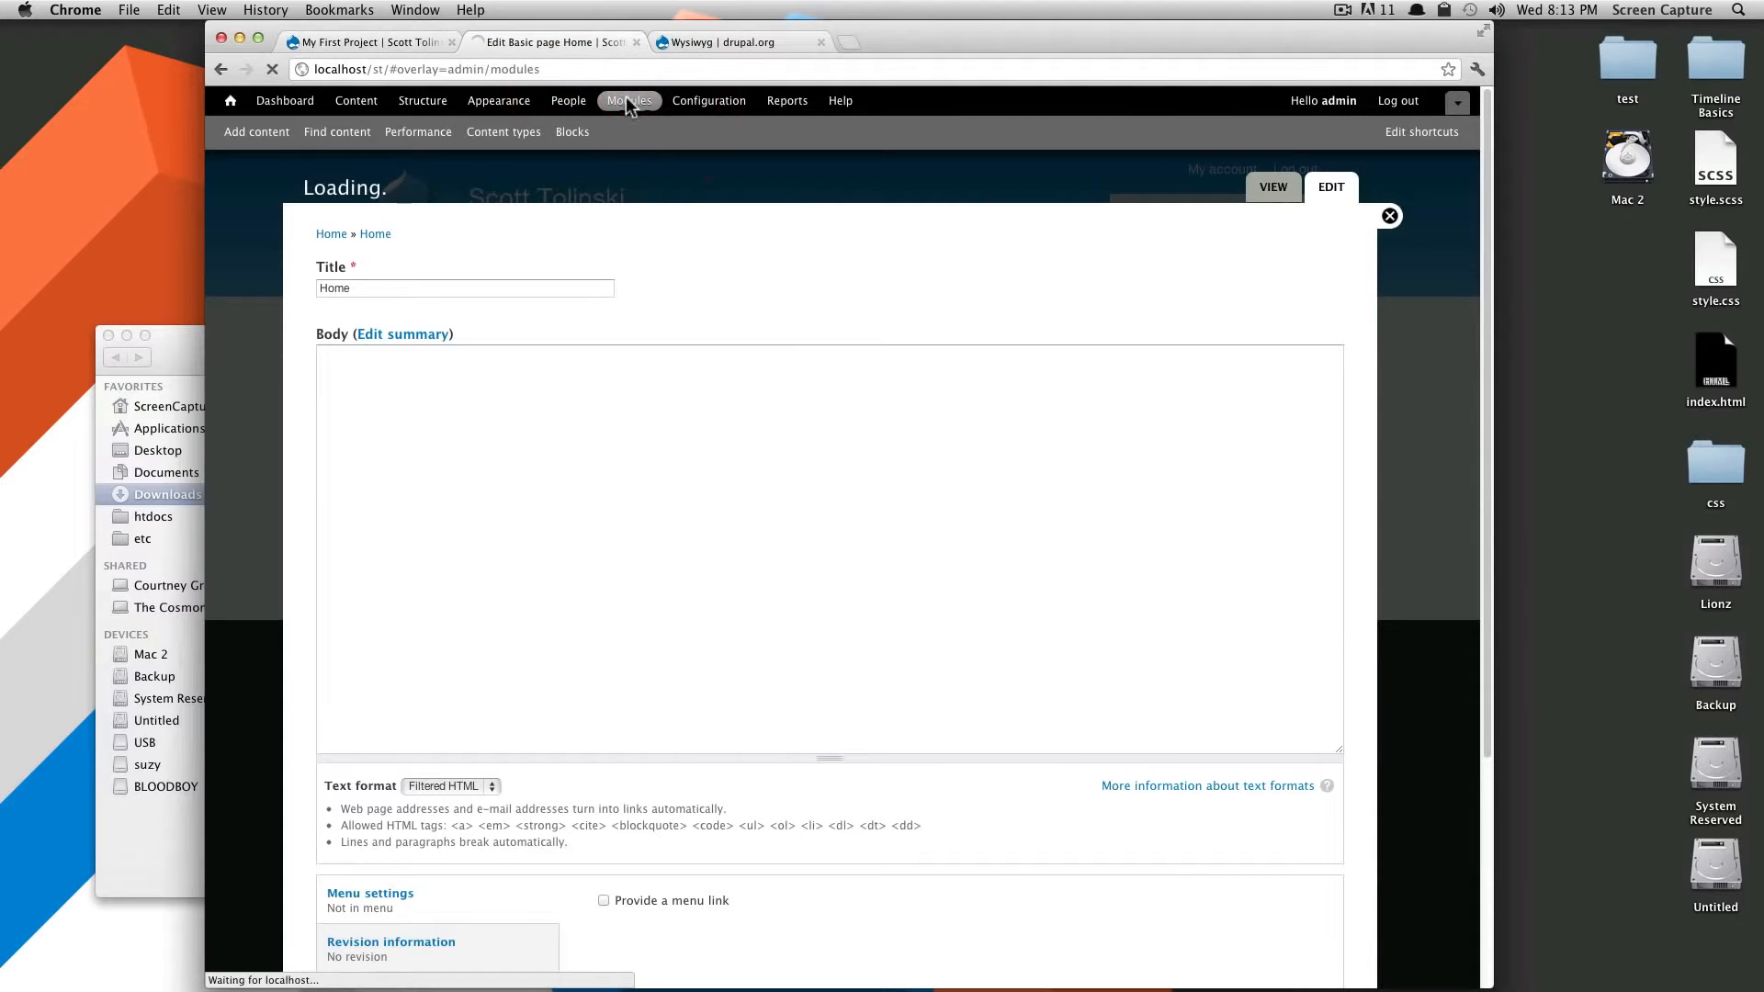
scroll(698, 368, "down", 5)
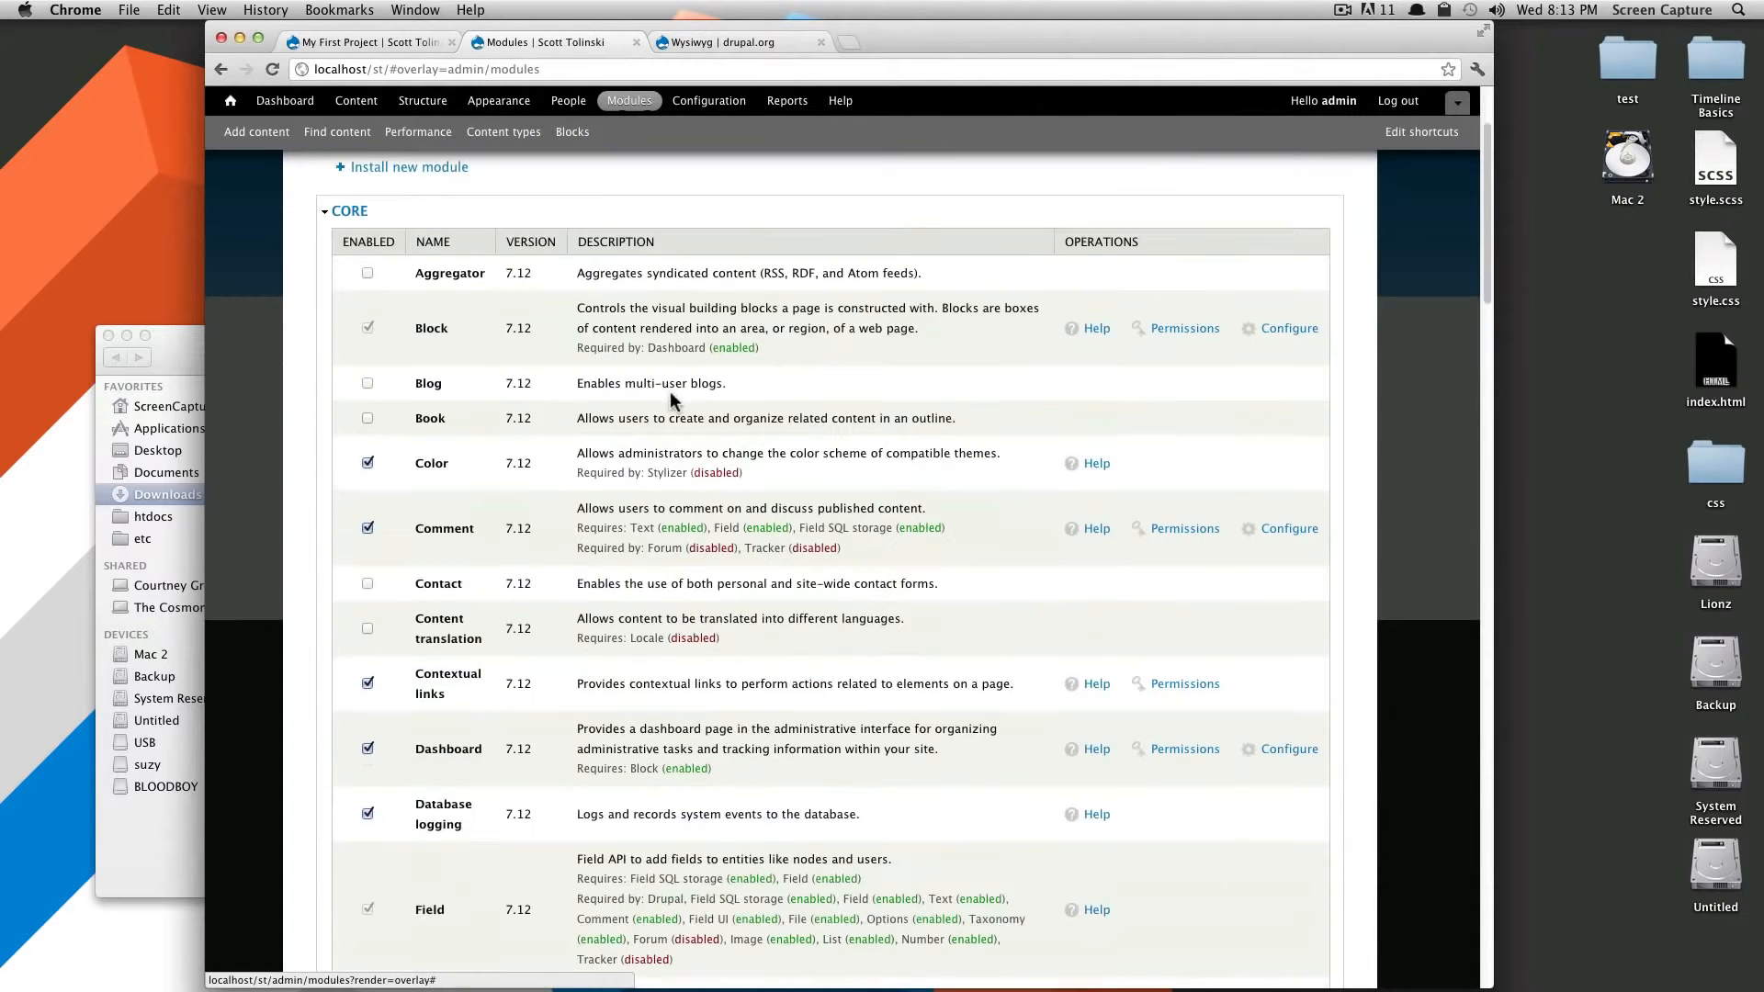
scroll(671, 393, "down", 20)
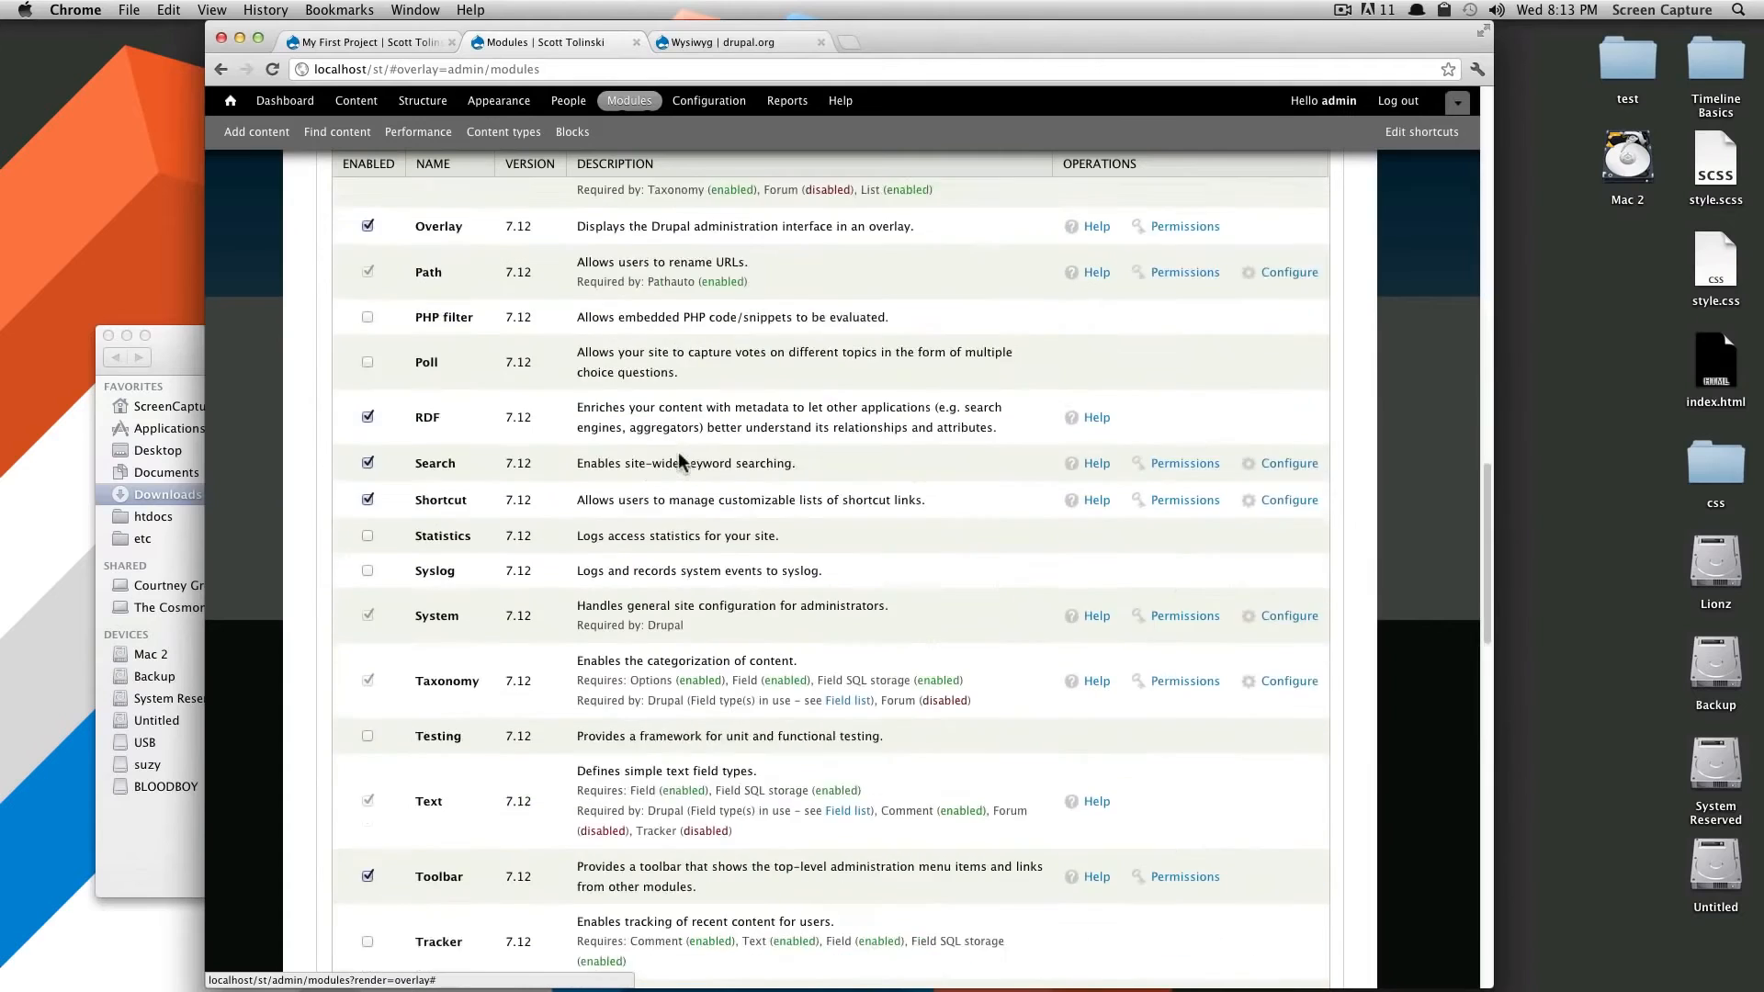
scroll(681, 480, "down", 15)
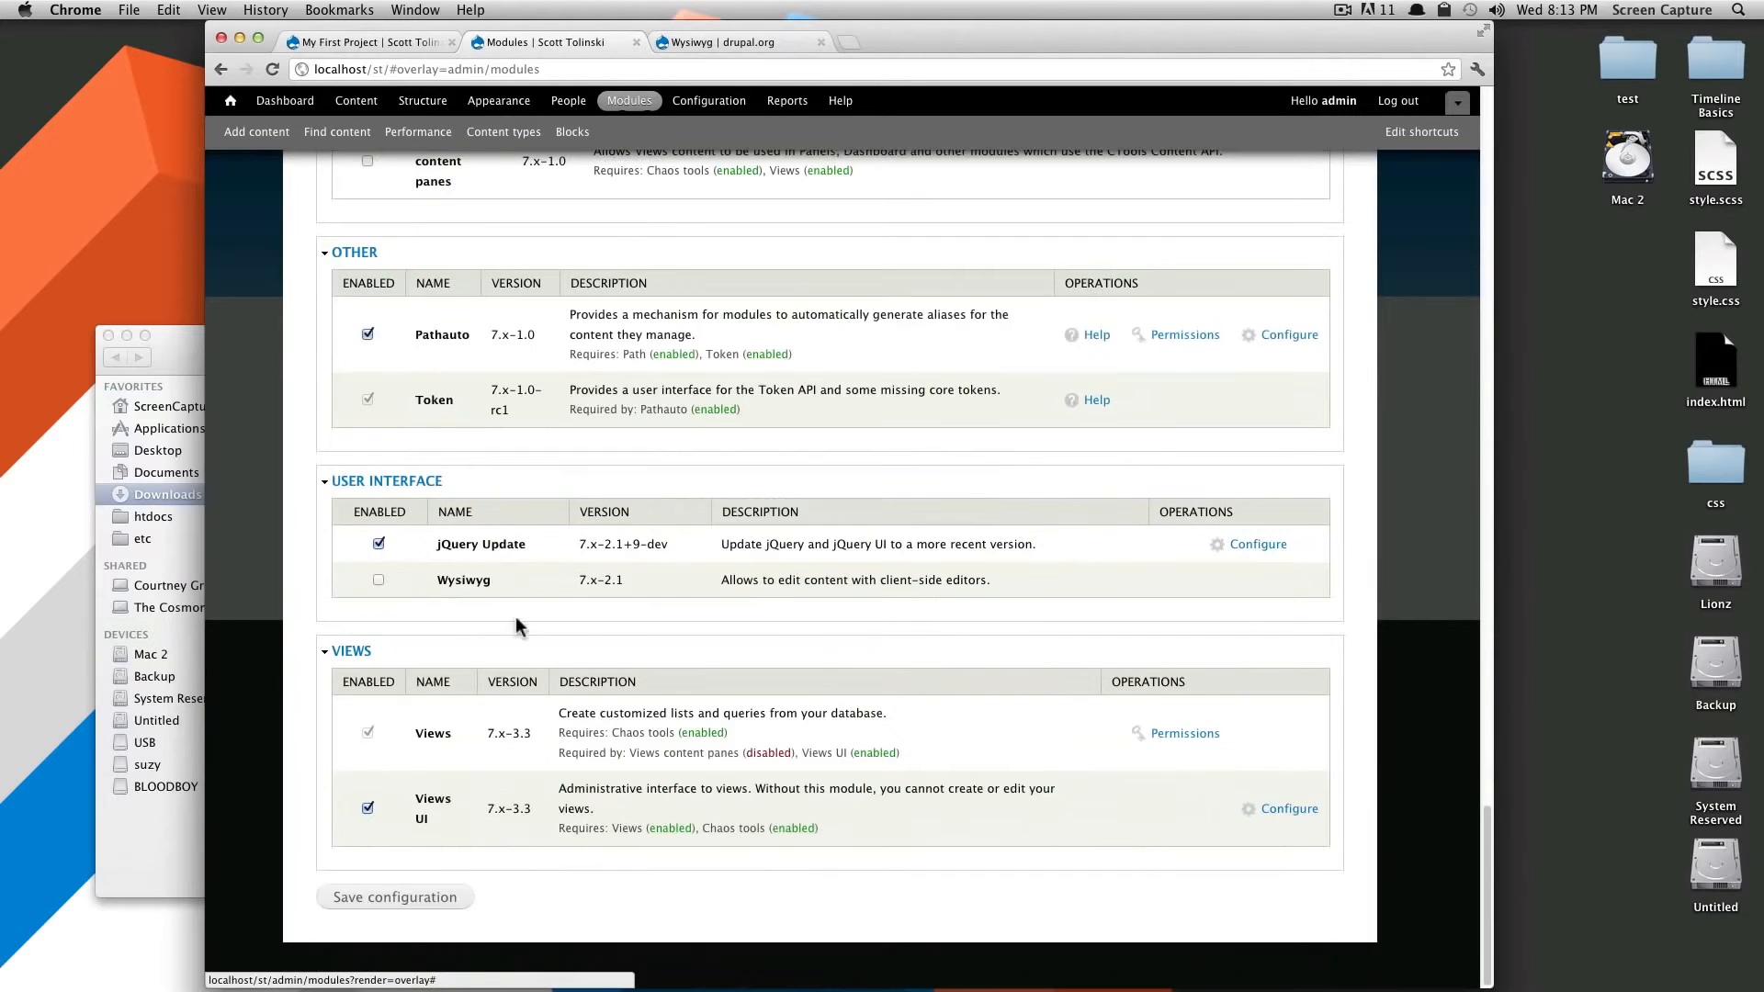
left_click(378, 580)
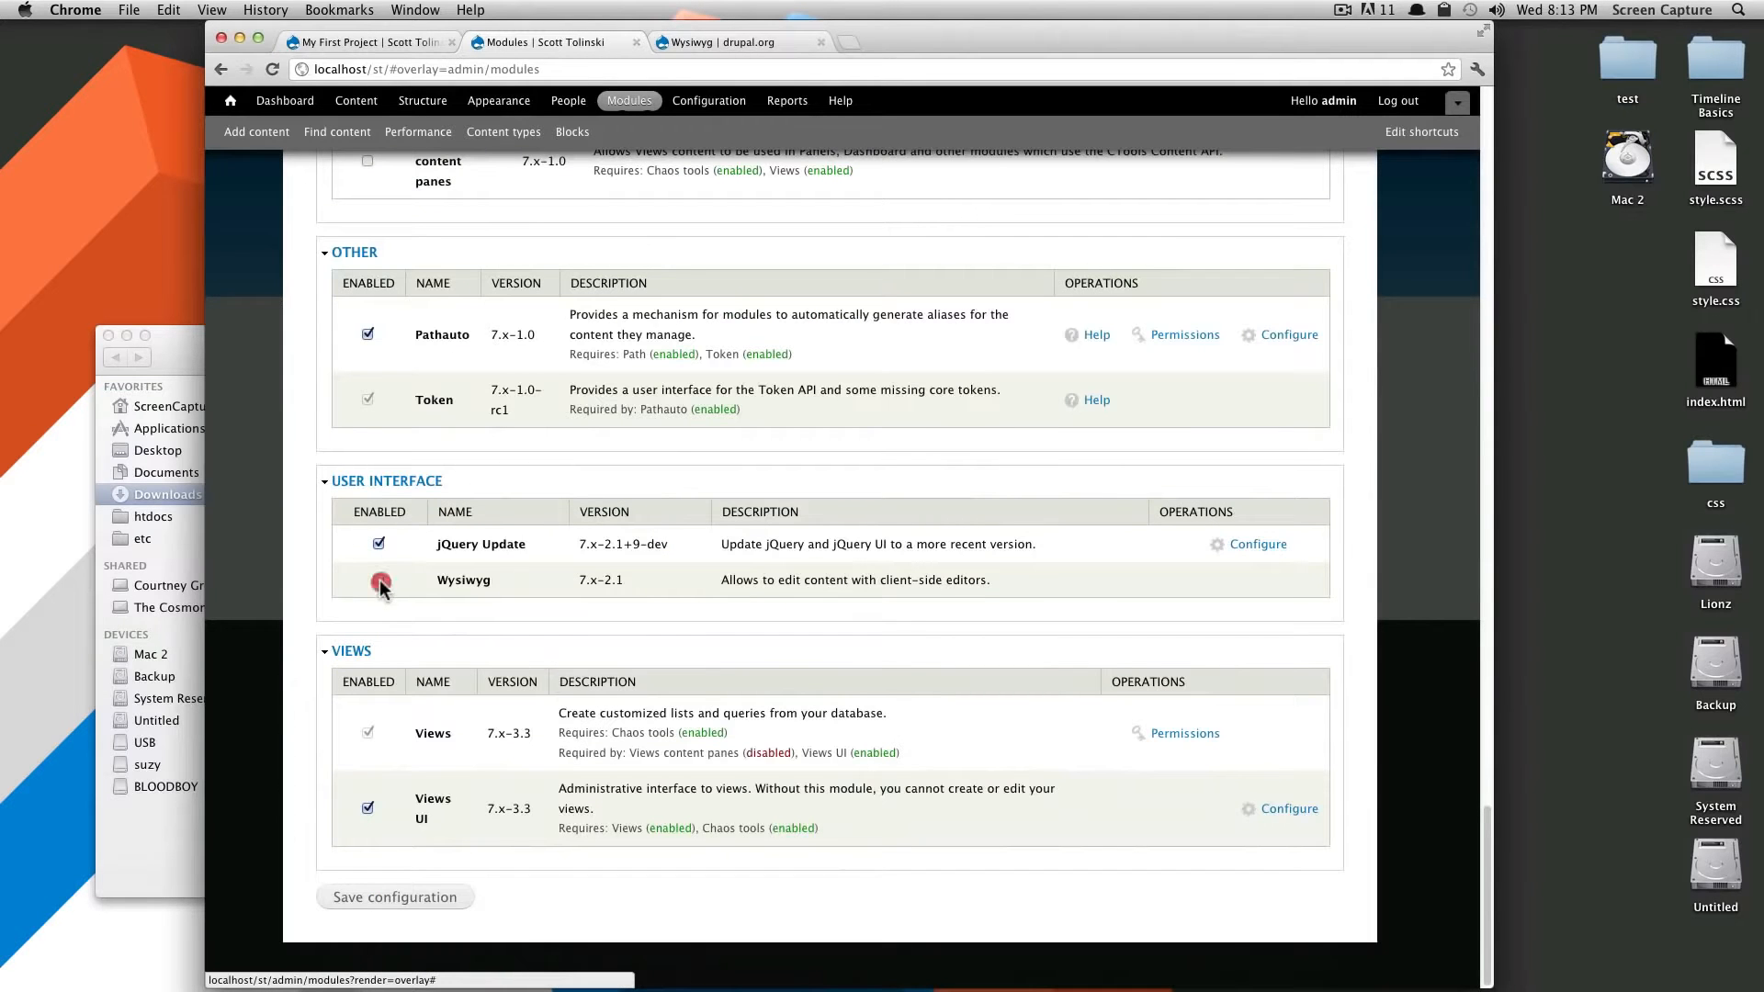
left_click(376, 895)
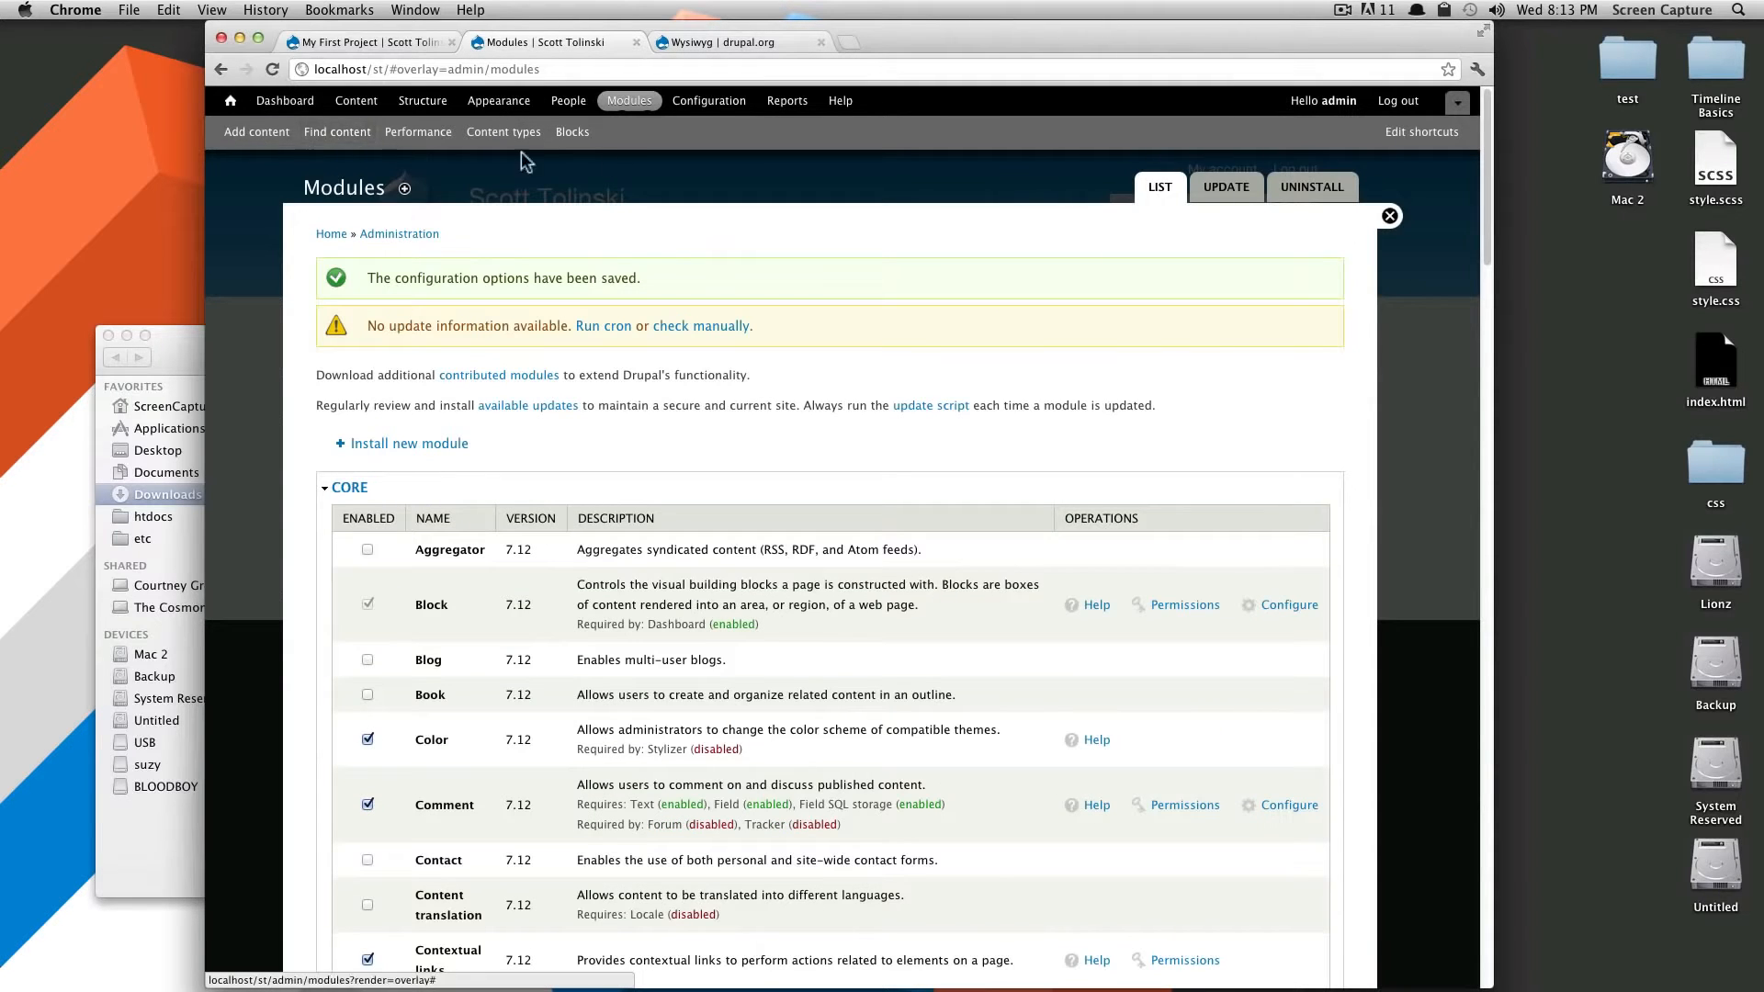
Reopen the Home page for editing and check its Body field for an editor toolbar.
left_click(1389, 216)
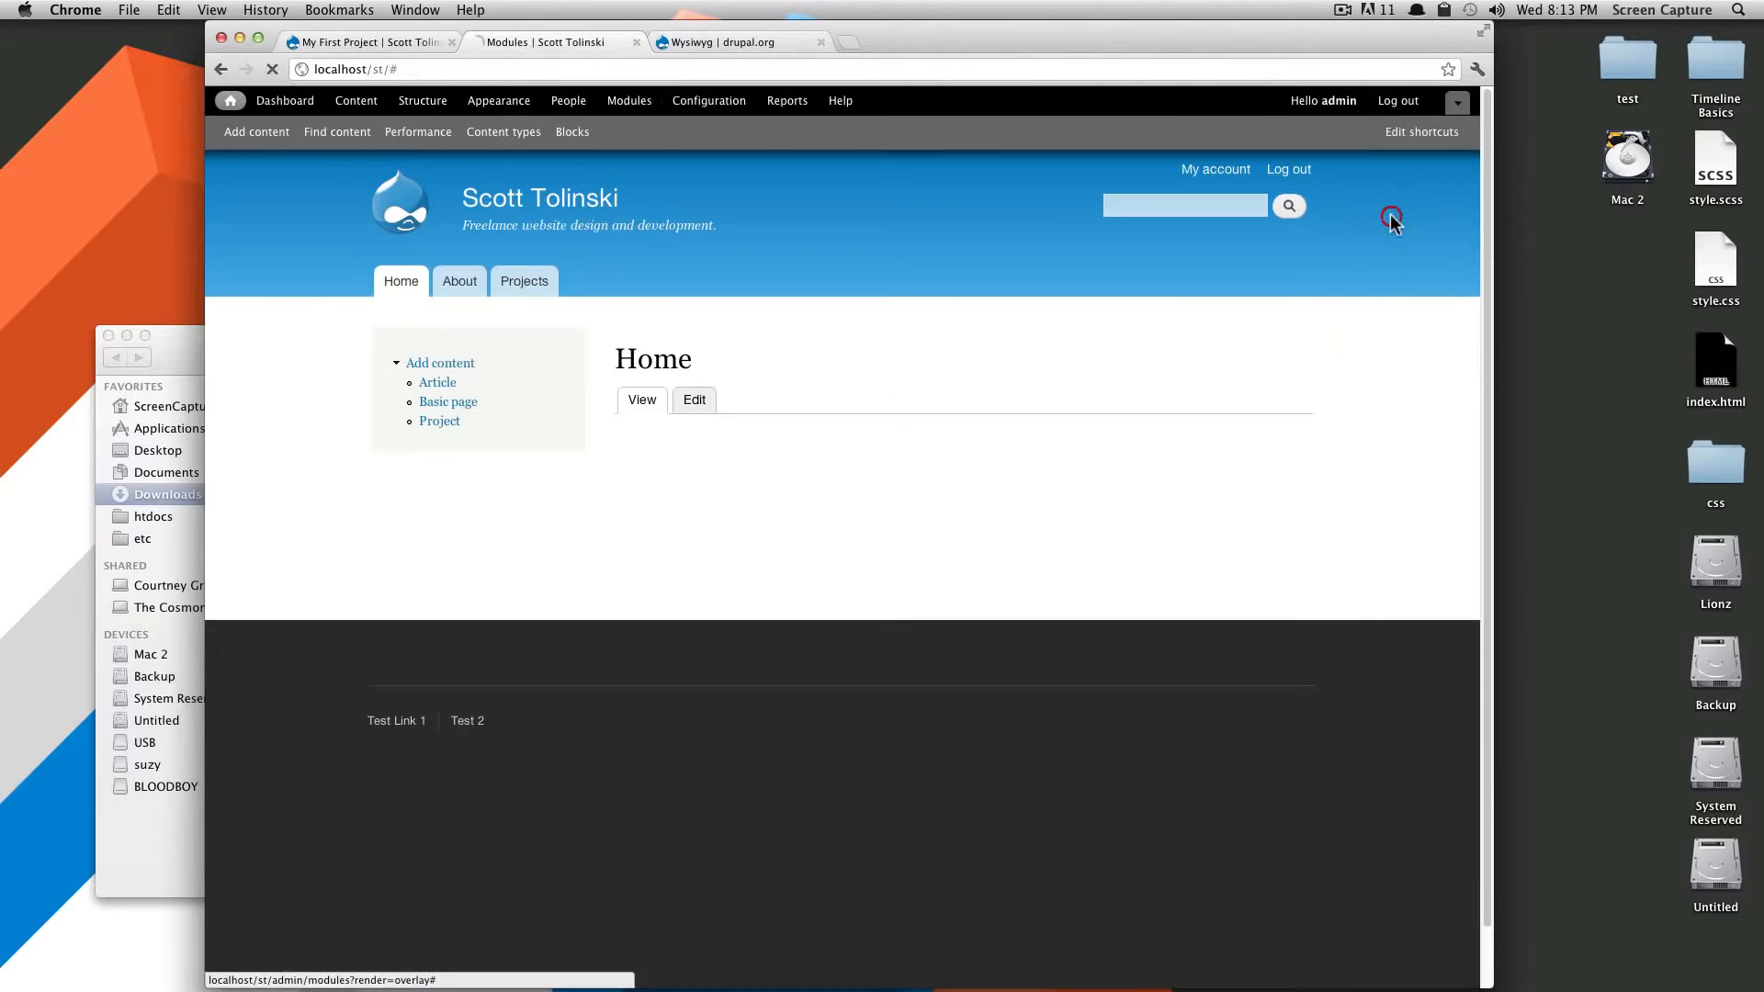
left_click(706, 401)
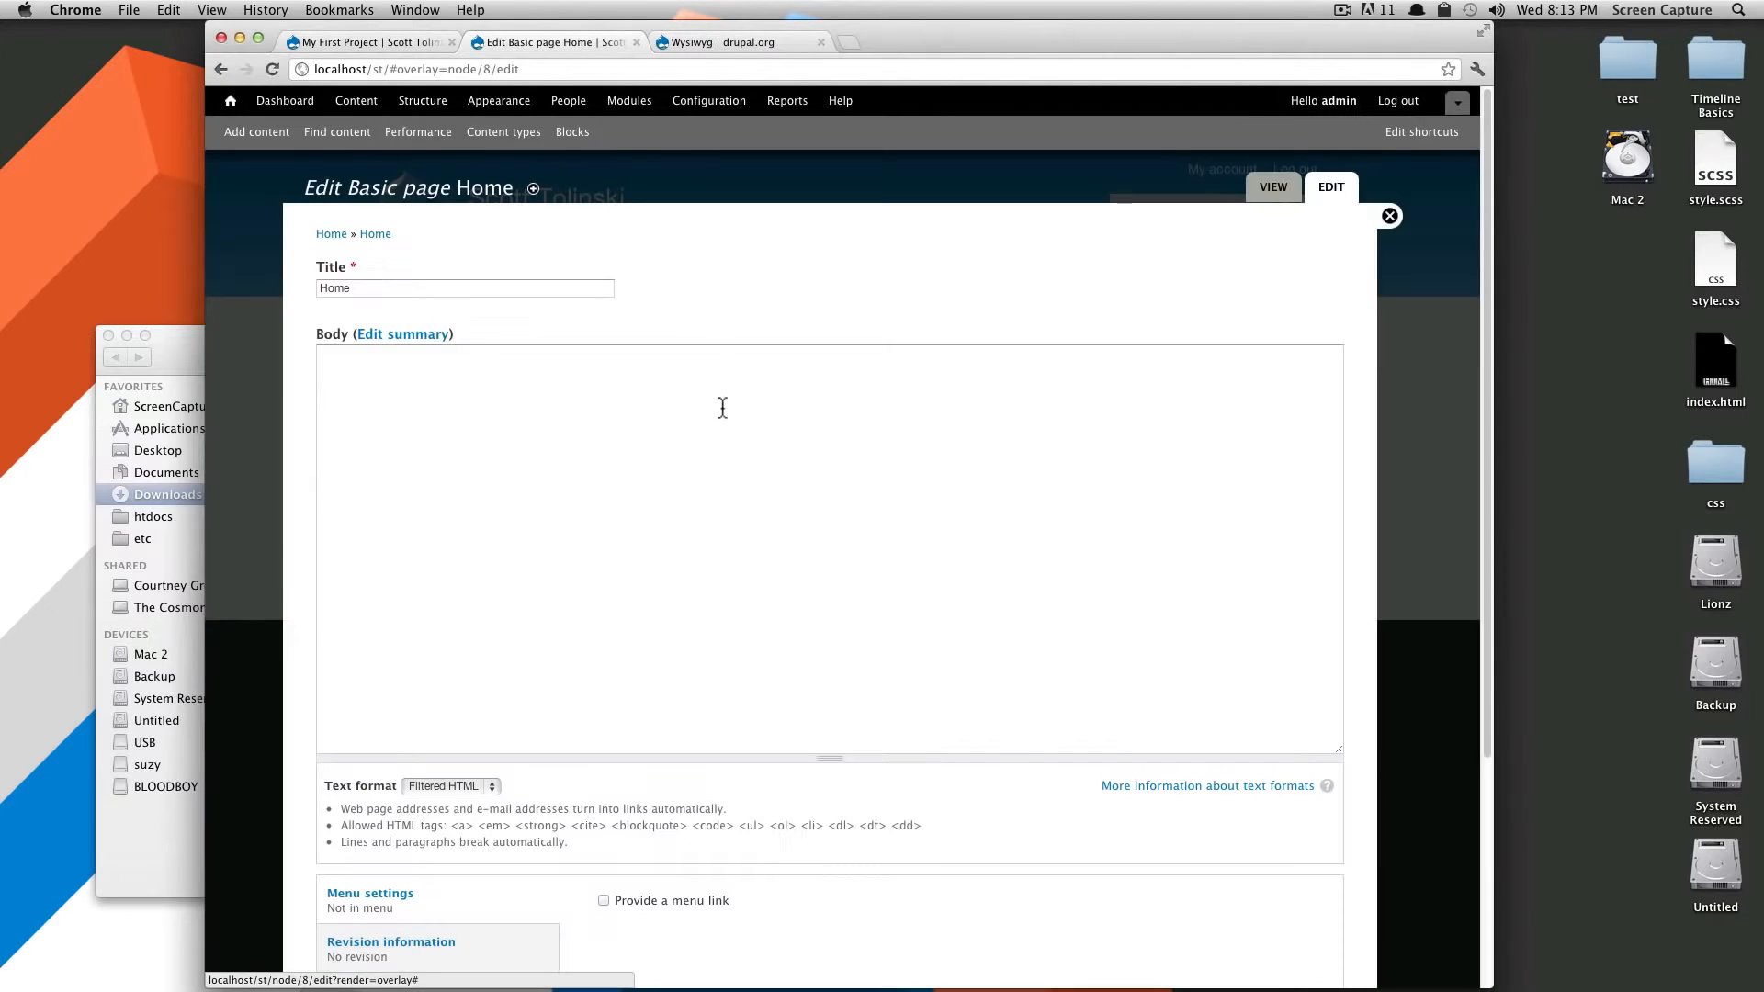
left_click(425, 360)
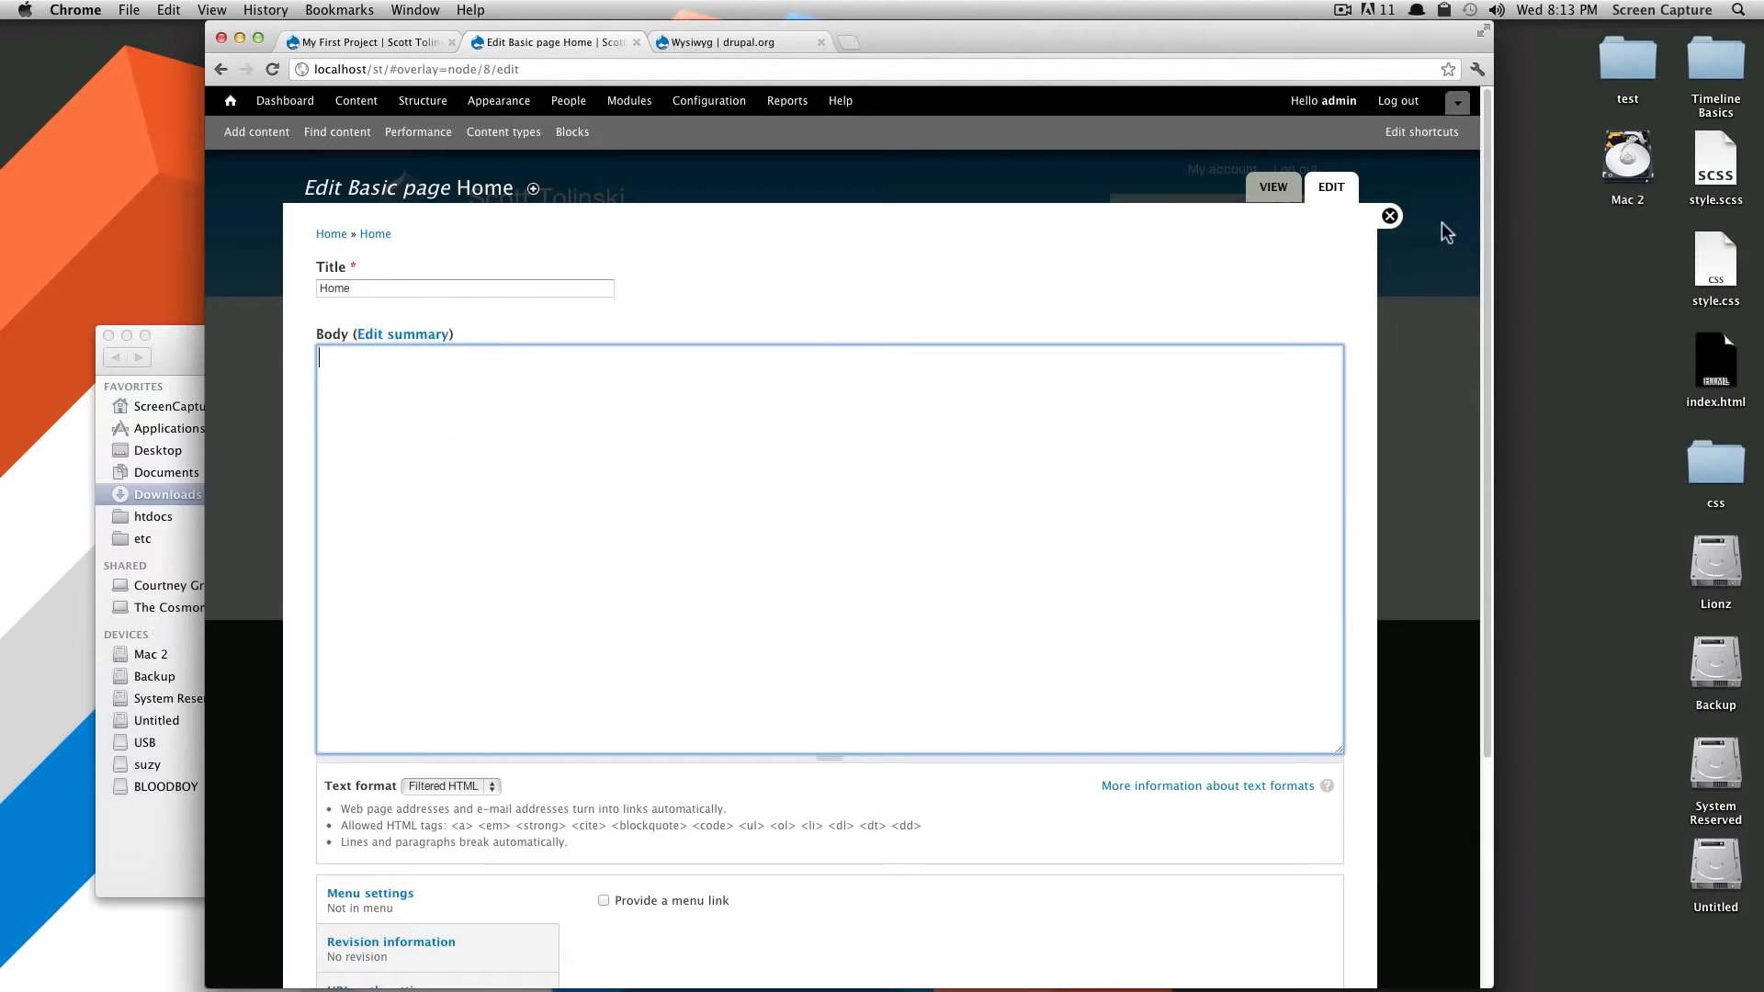
Open the configuration page of the Wysiwyg module from the site's module list.
left_click(630, 101)
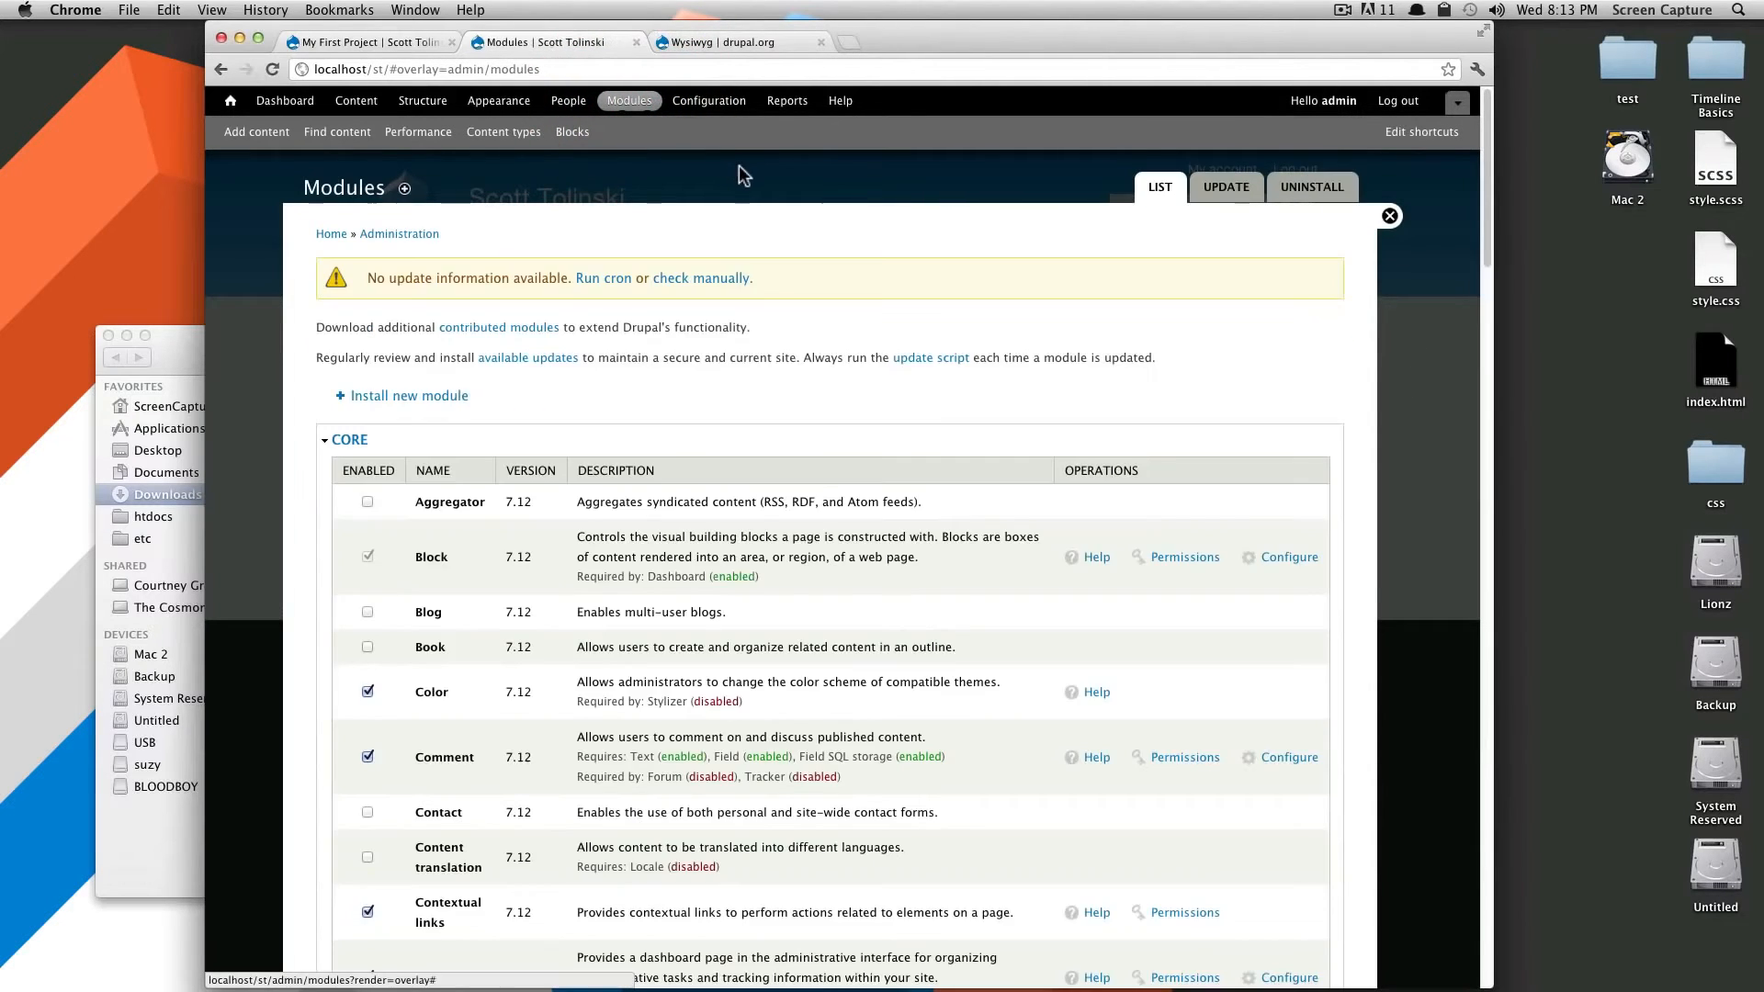
scroll(863, 514, "down", 12)
scroll(970, 542, "down", 15)
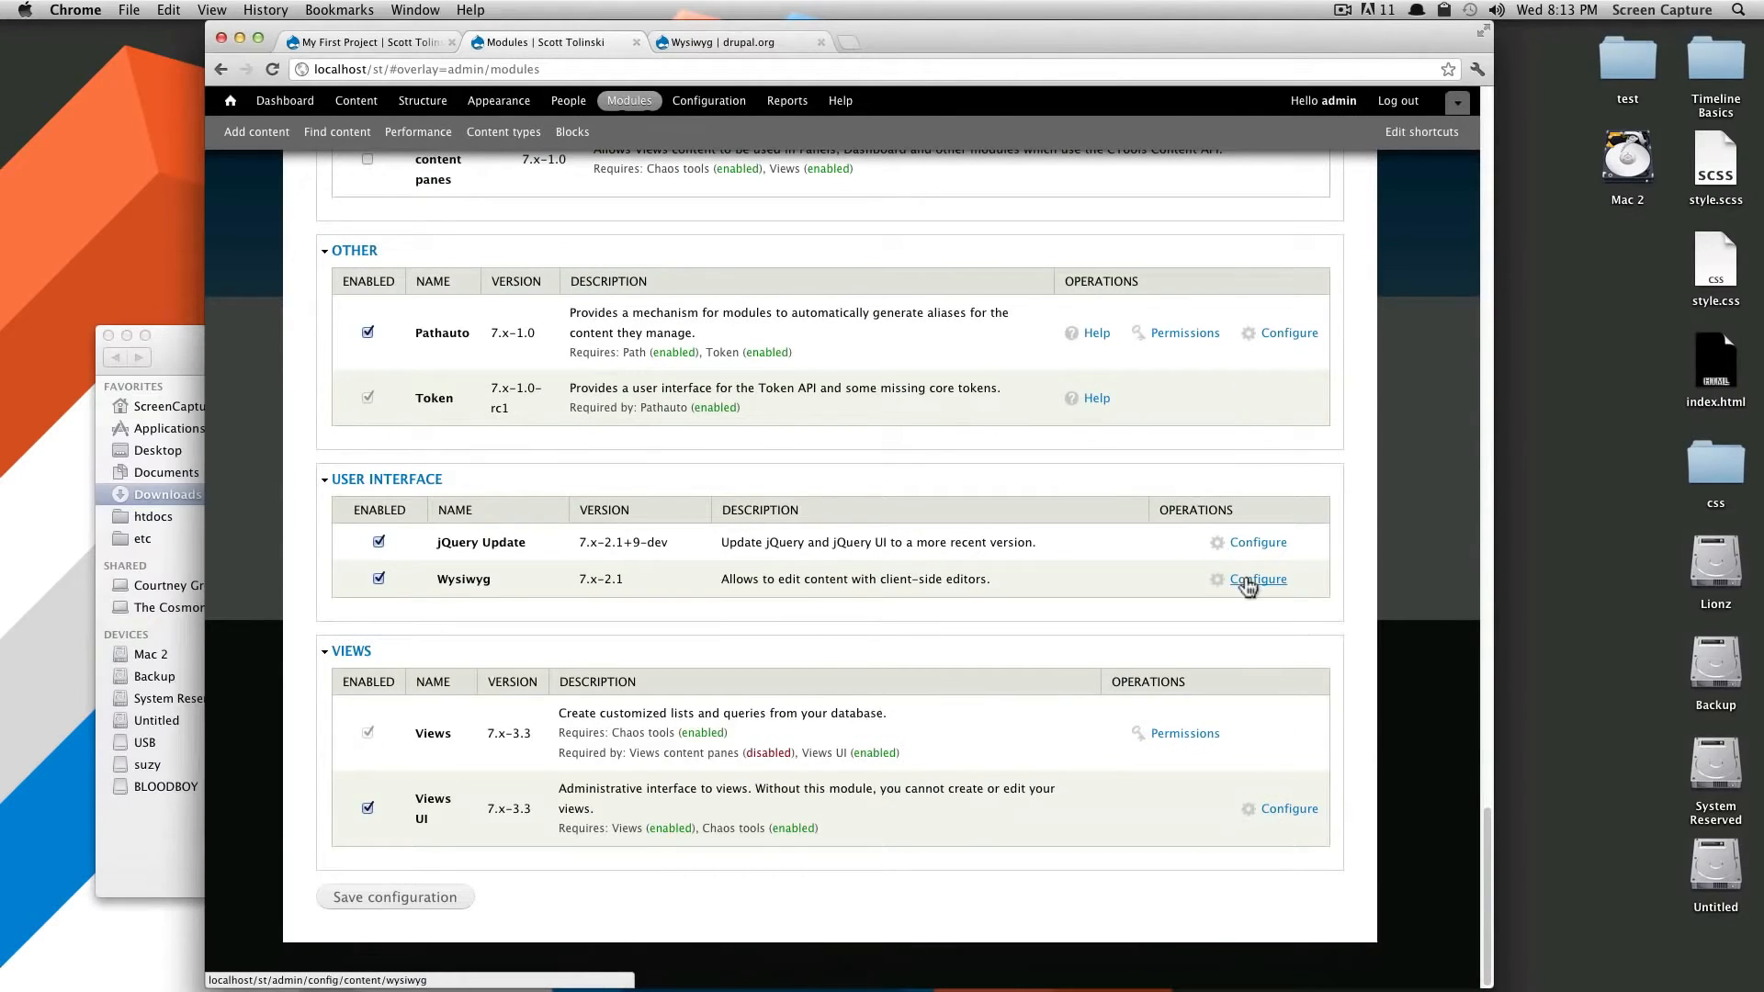
left_click_drag(454, 577, 1056, 591)
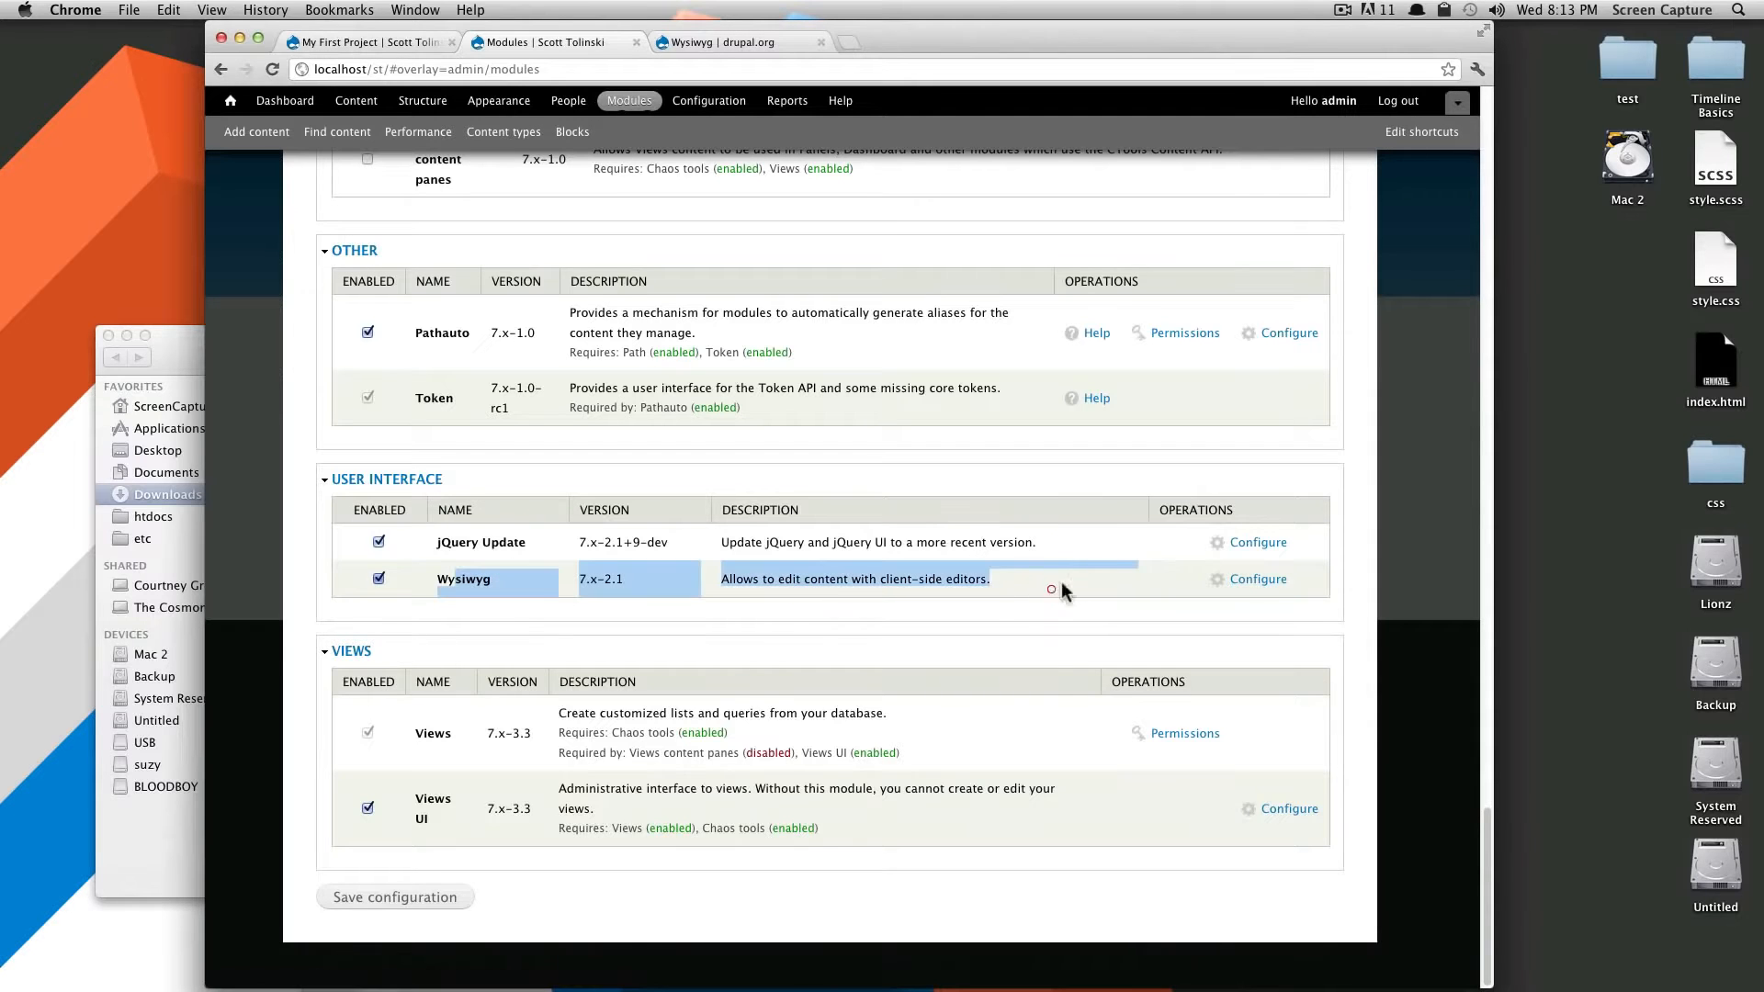
left_click(1255, 580)
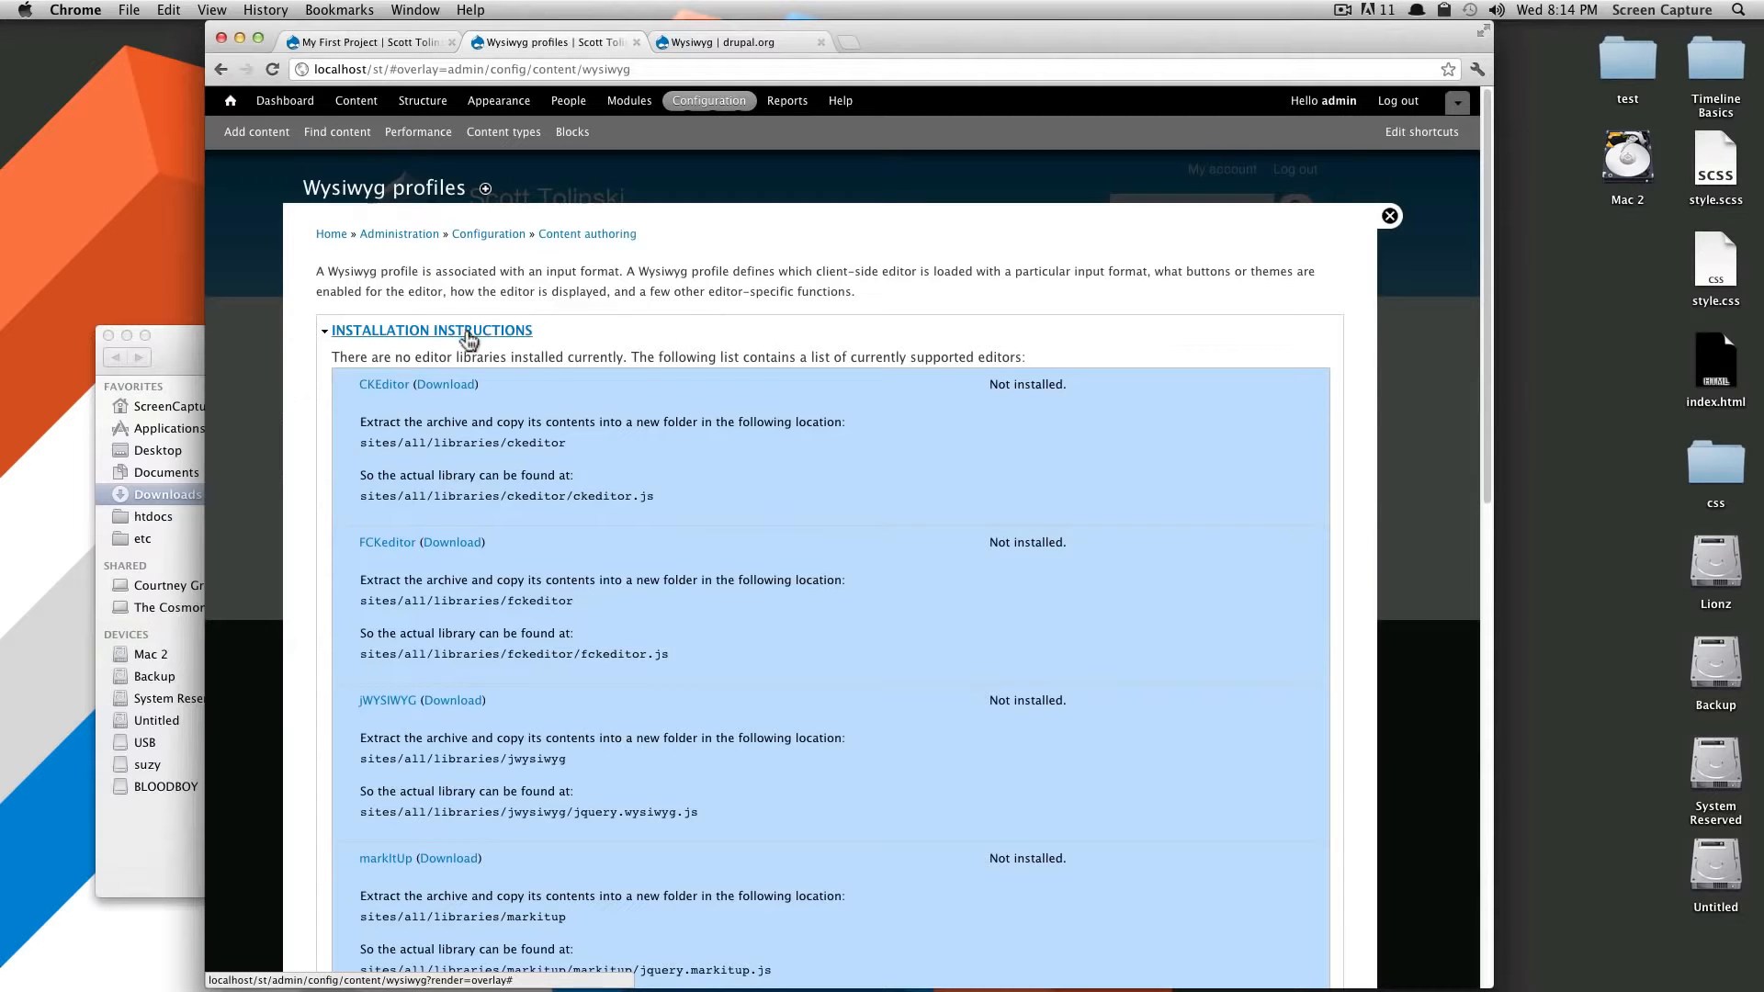
Review the supported editors in the installation instructions, then download the general CKEditor 3.6.2 zip from the CKEditor site.
scroll(656, 349, "down", 5)
scroll(686, 411, "down", 8)
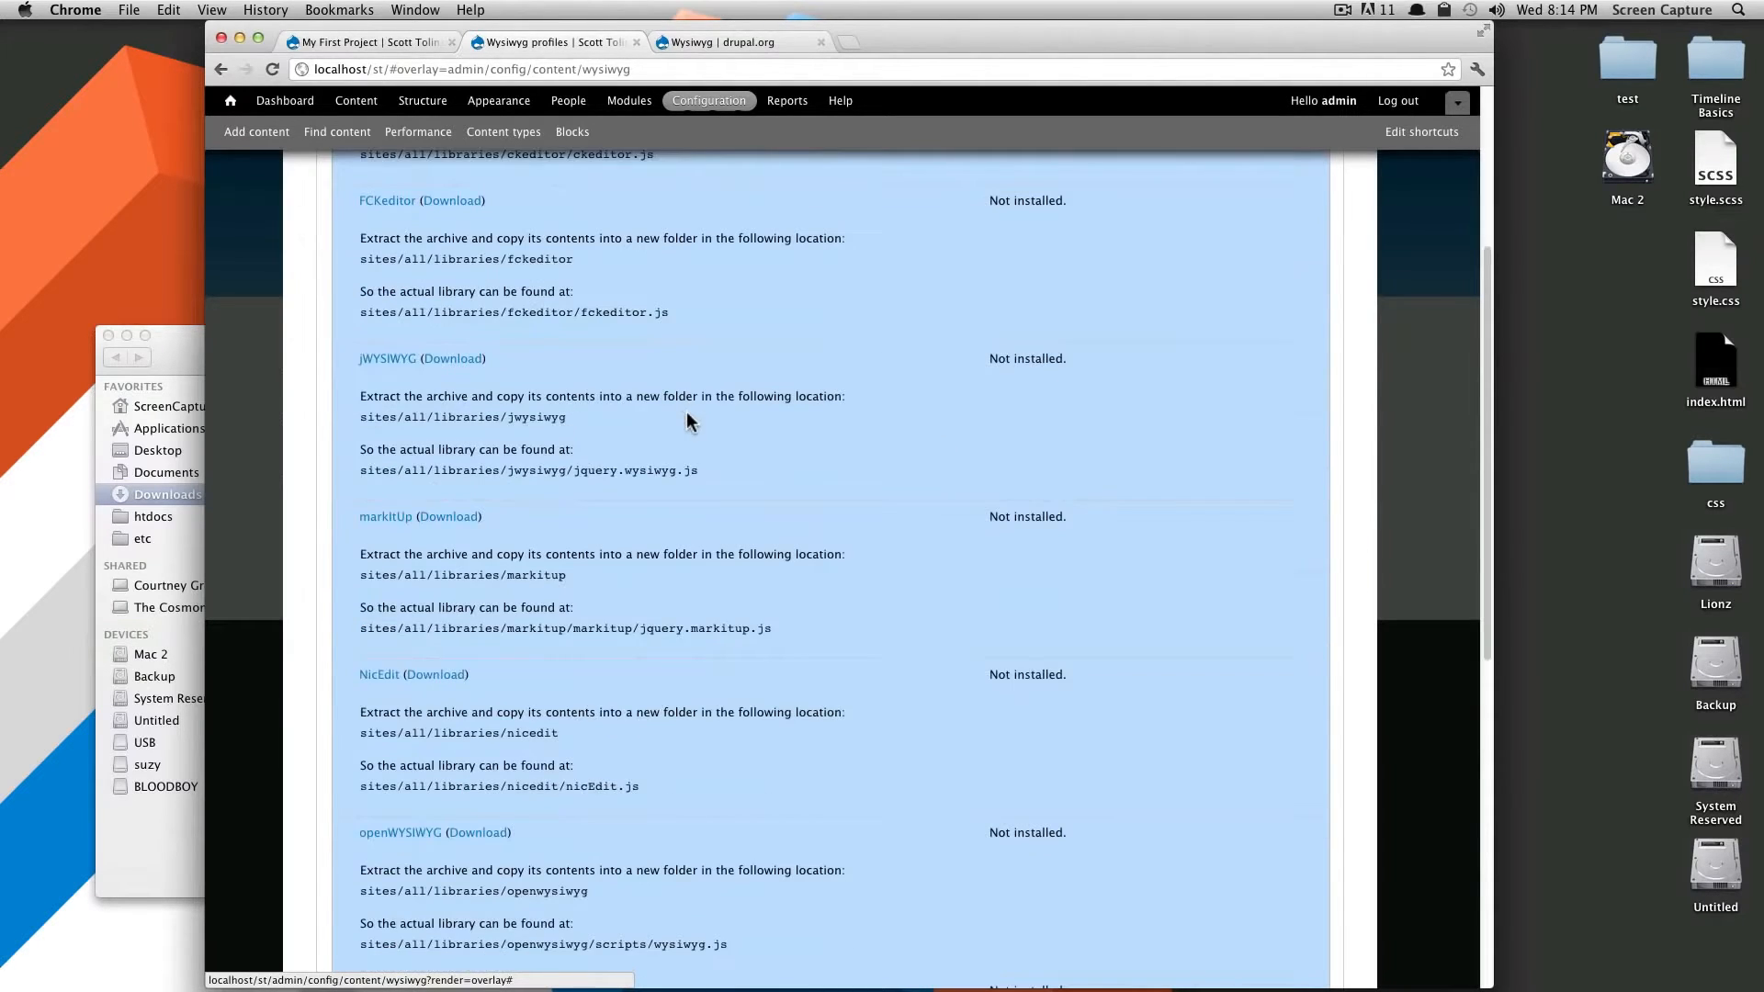
scroll(685, 882, "down", 3)
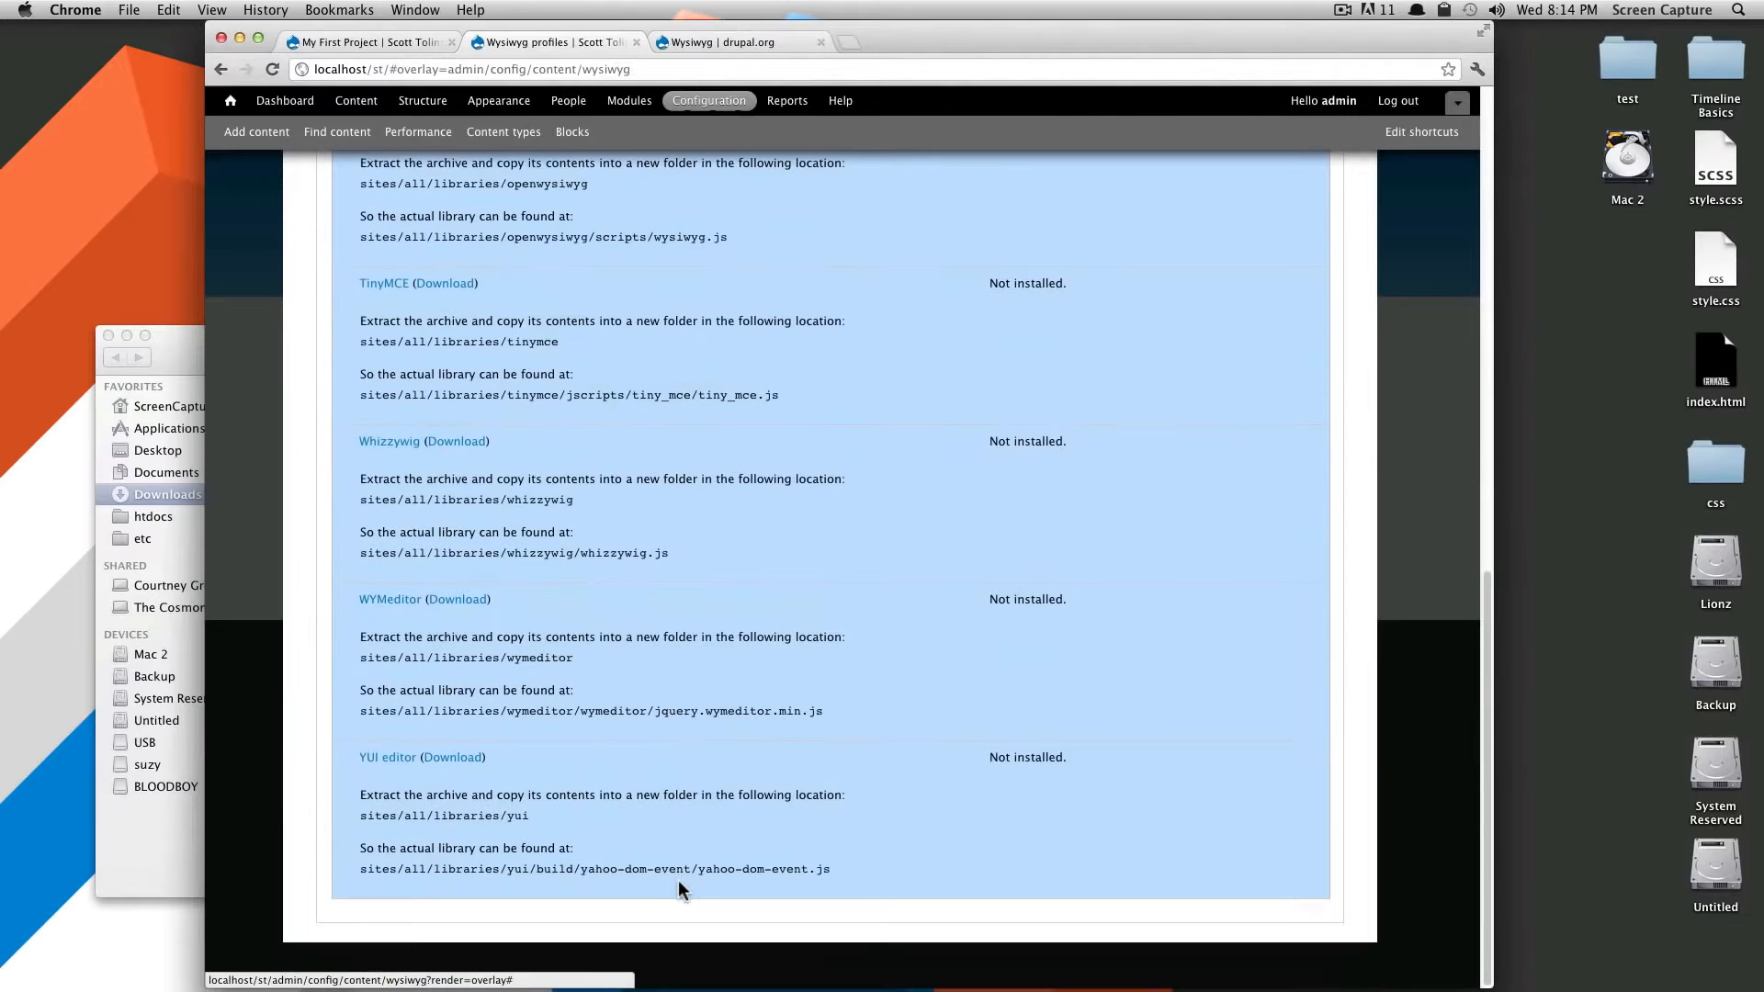
scroll(689, 862, "up", 15)
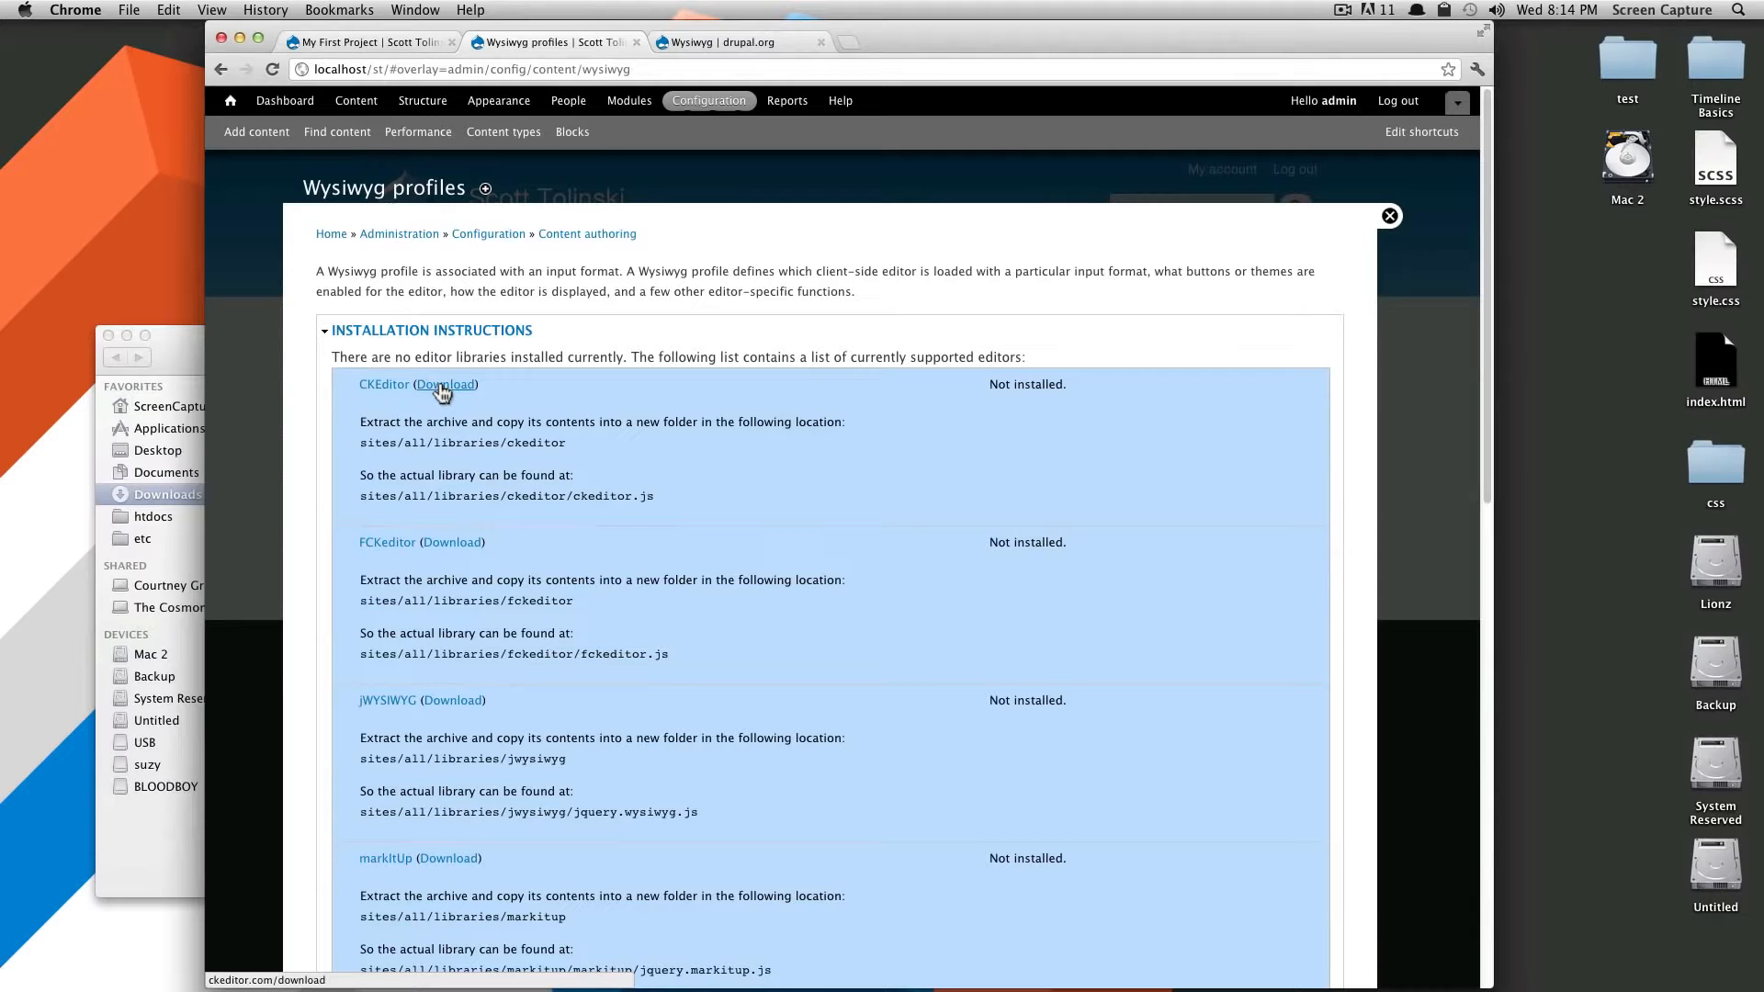
left_click(440, 386)
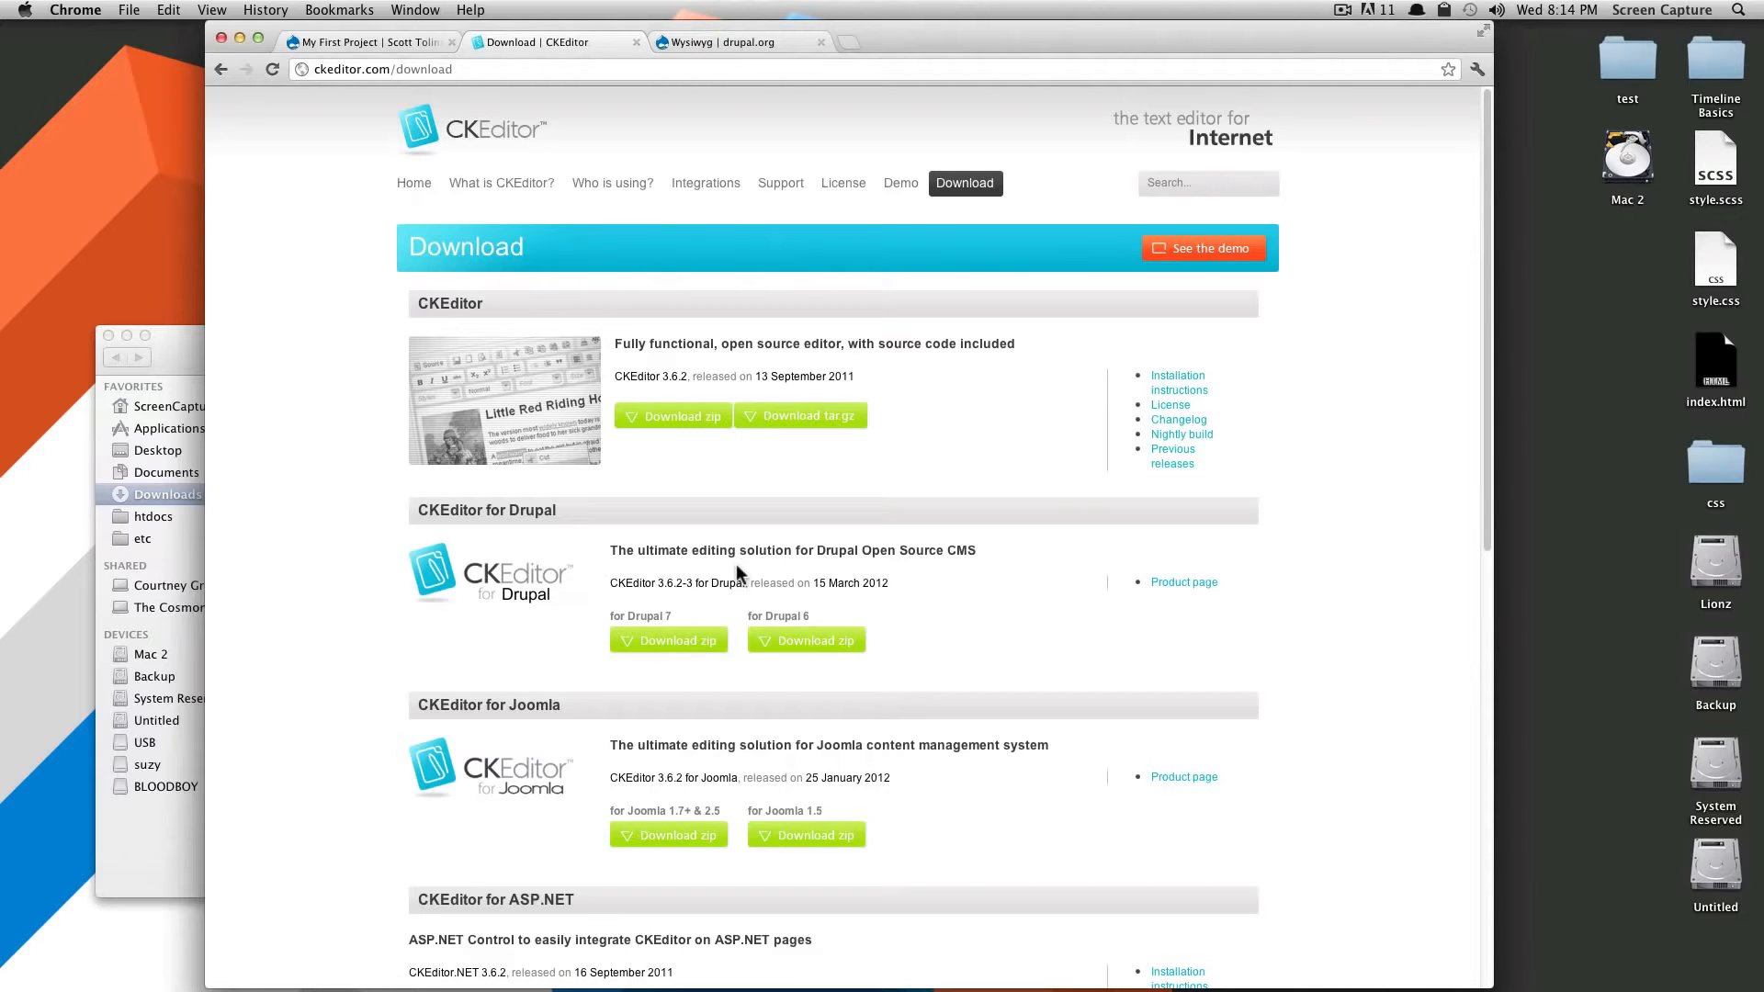
right_click(680, 643)
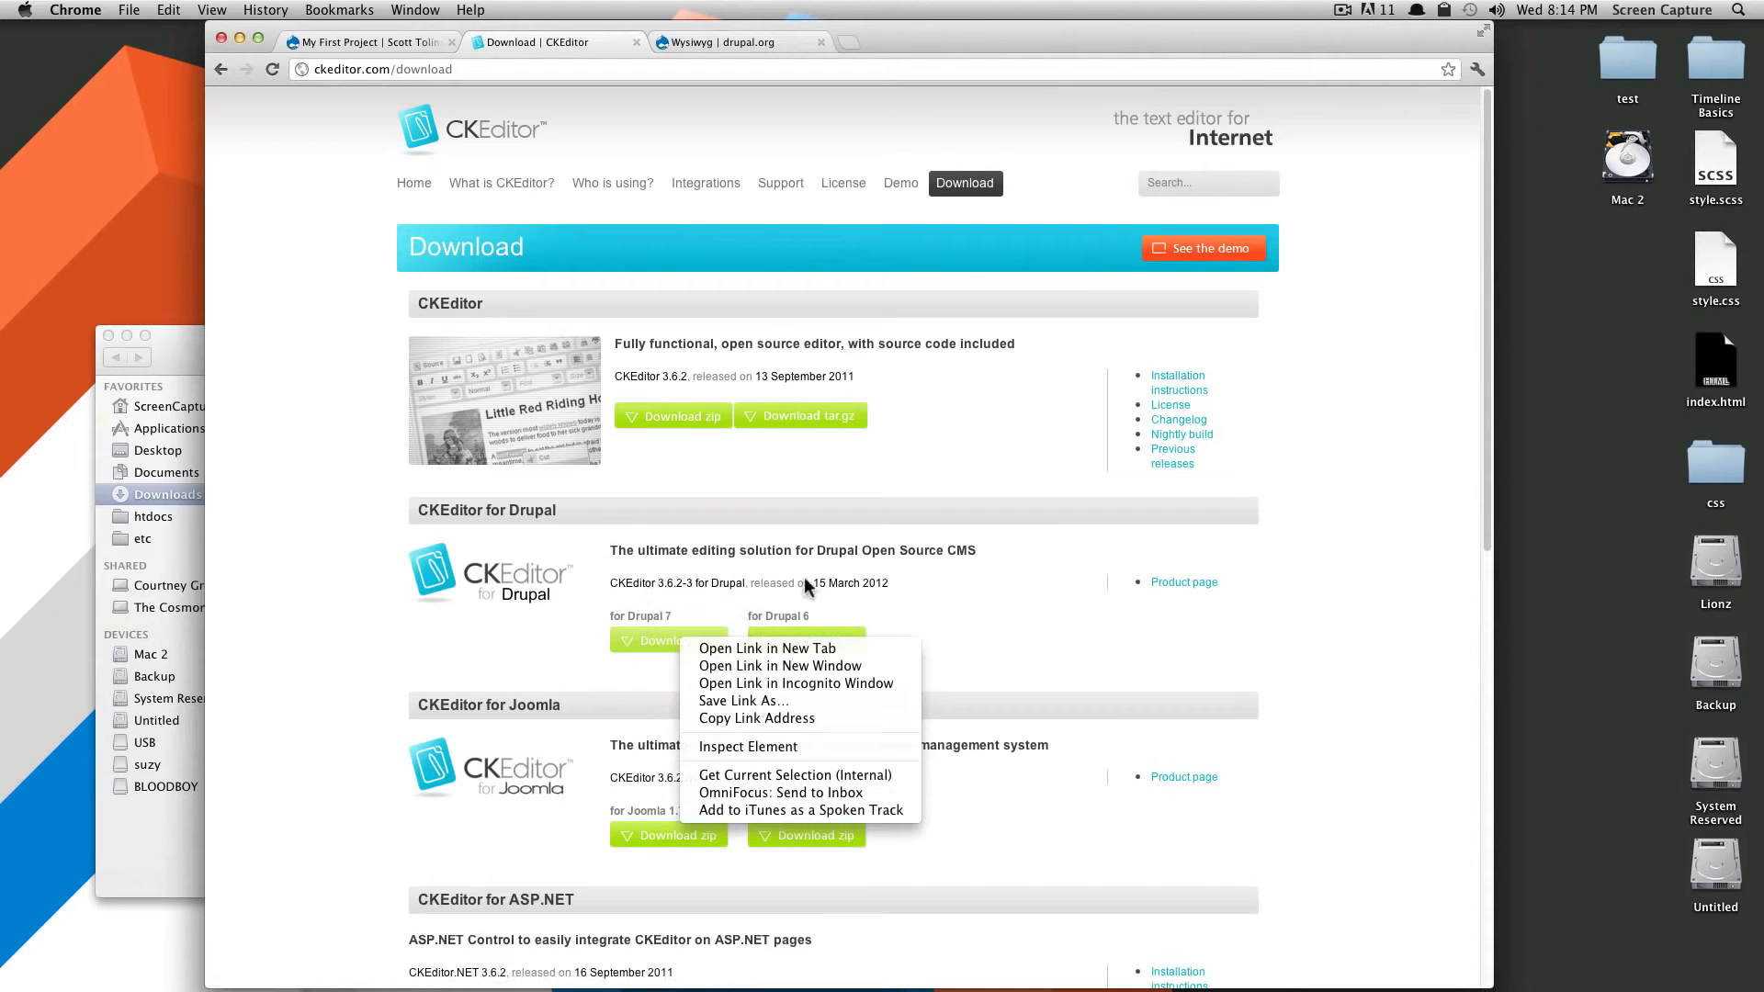
left_click(917, 478)
left_click(661, 417)
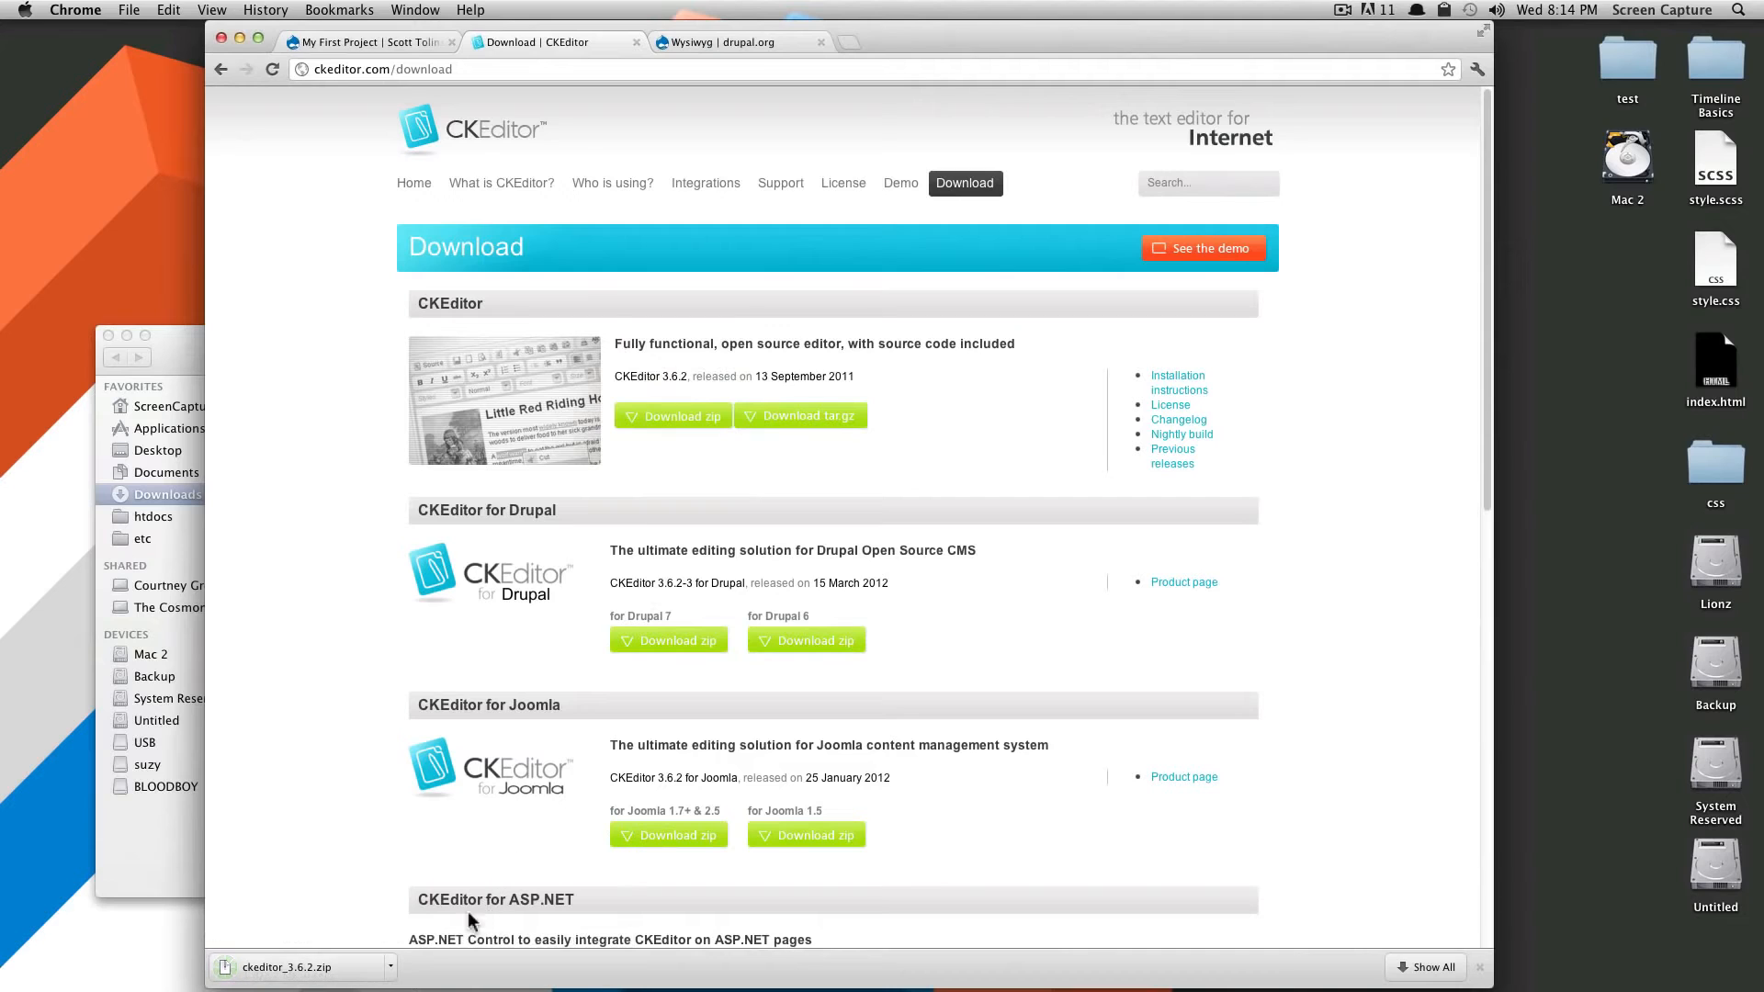
Return to the Wysiwyg project page on drupal.org.
left_click_drag(770, 326, 857, 355)
left_click(872, 360)
left_click(685, 37)
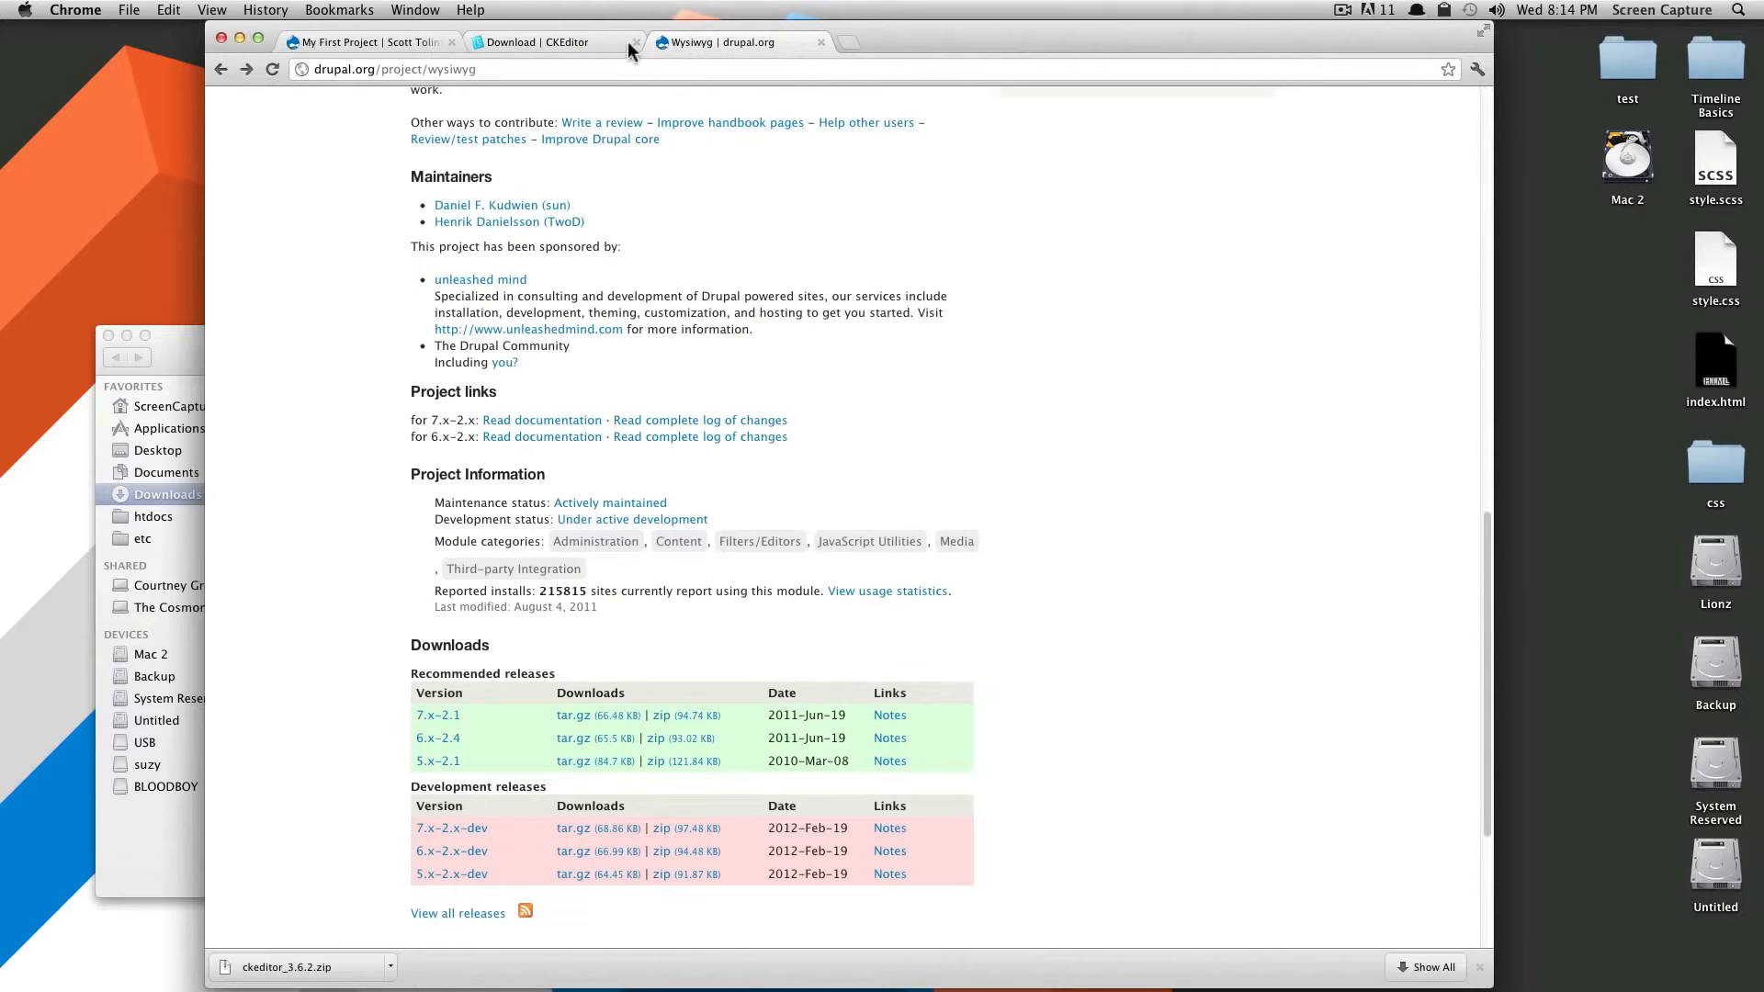
Return to the Wysiwyg profiles page and check the required folder location for the CKEditor library.
left_click(558, 41)
left_click(216, 67)
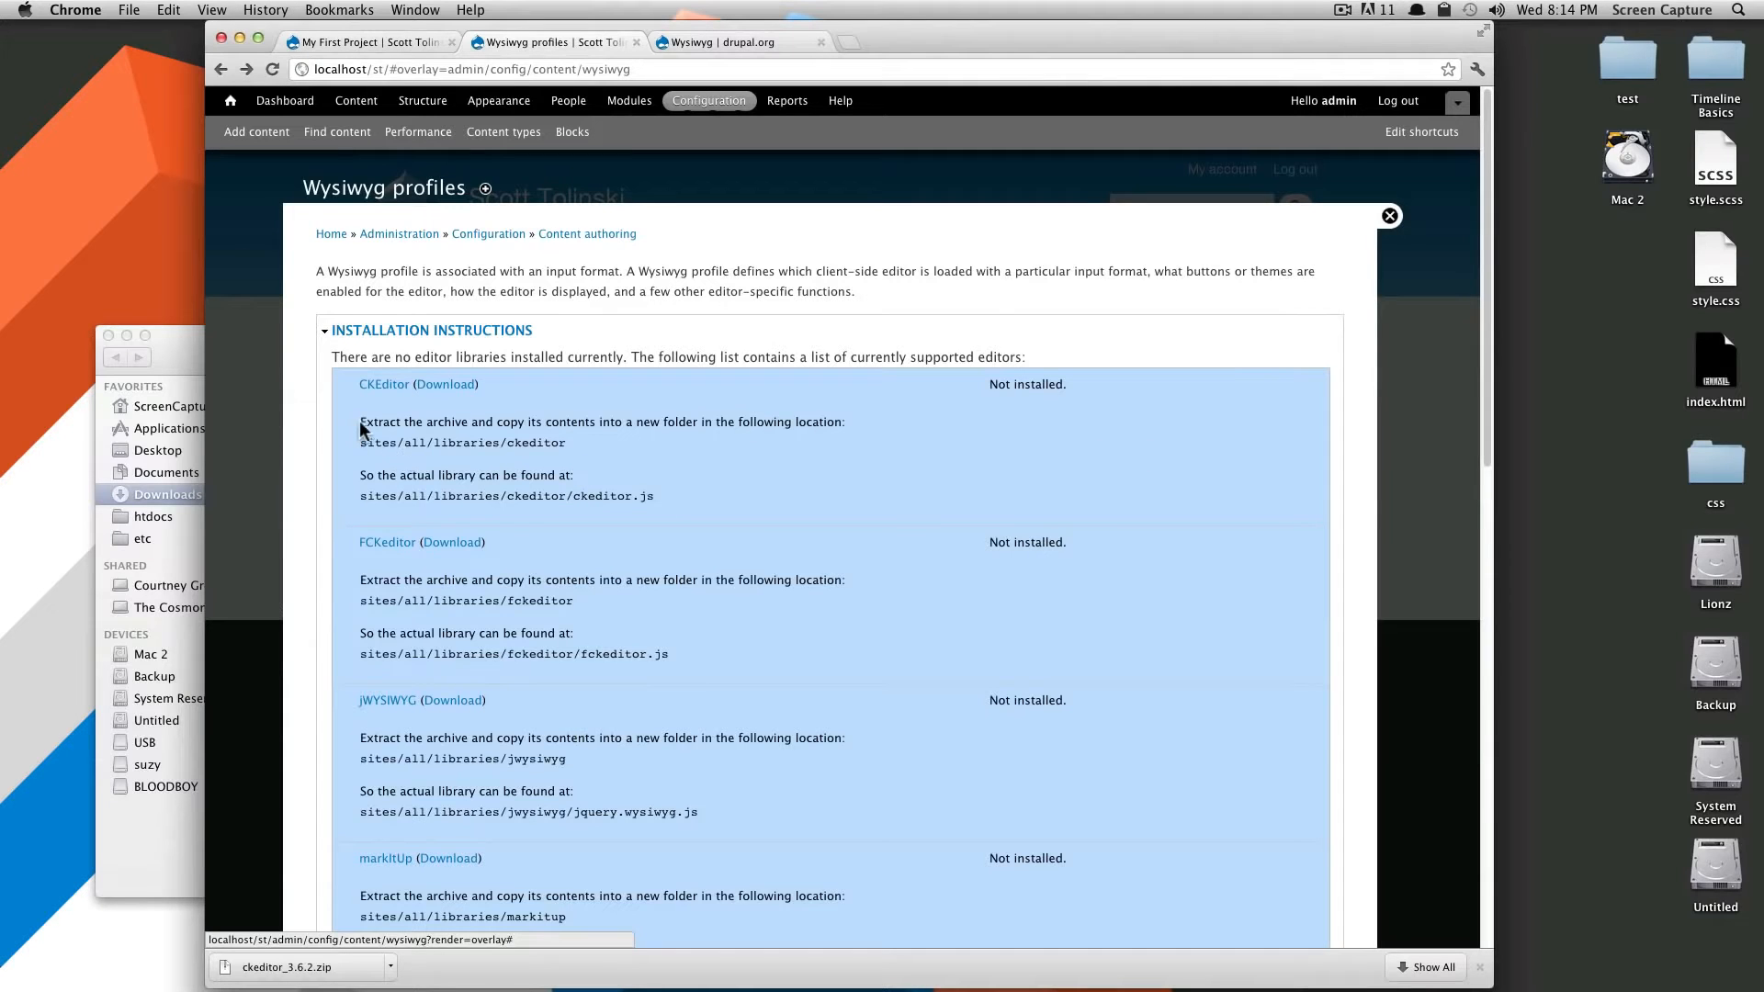
left_click_drag(360, 420, 654, 461)
left_click(421, 450)
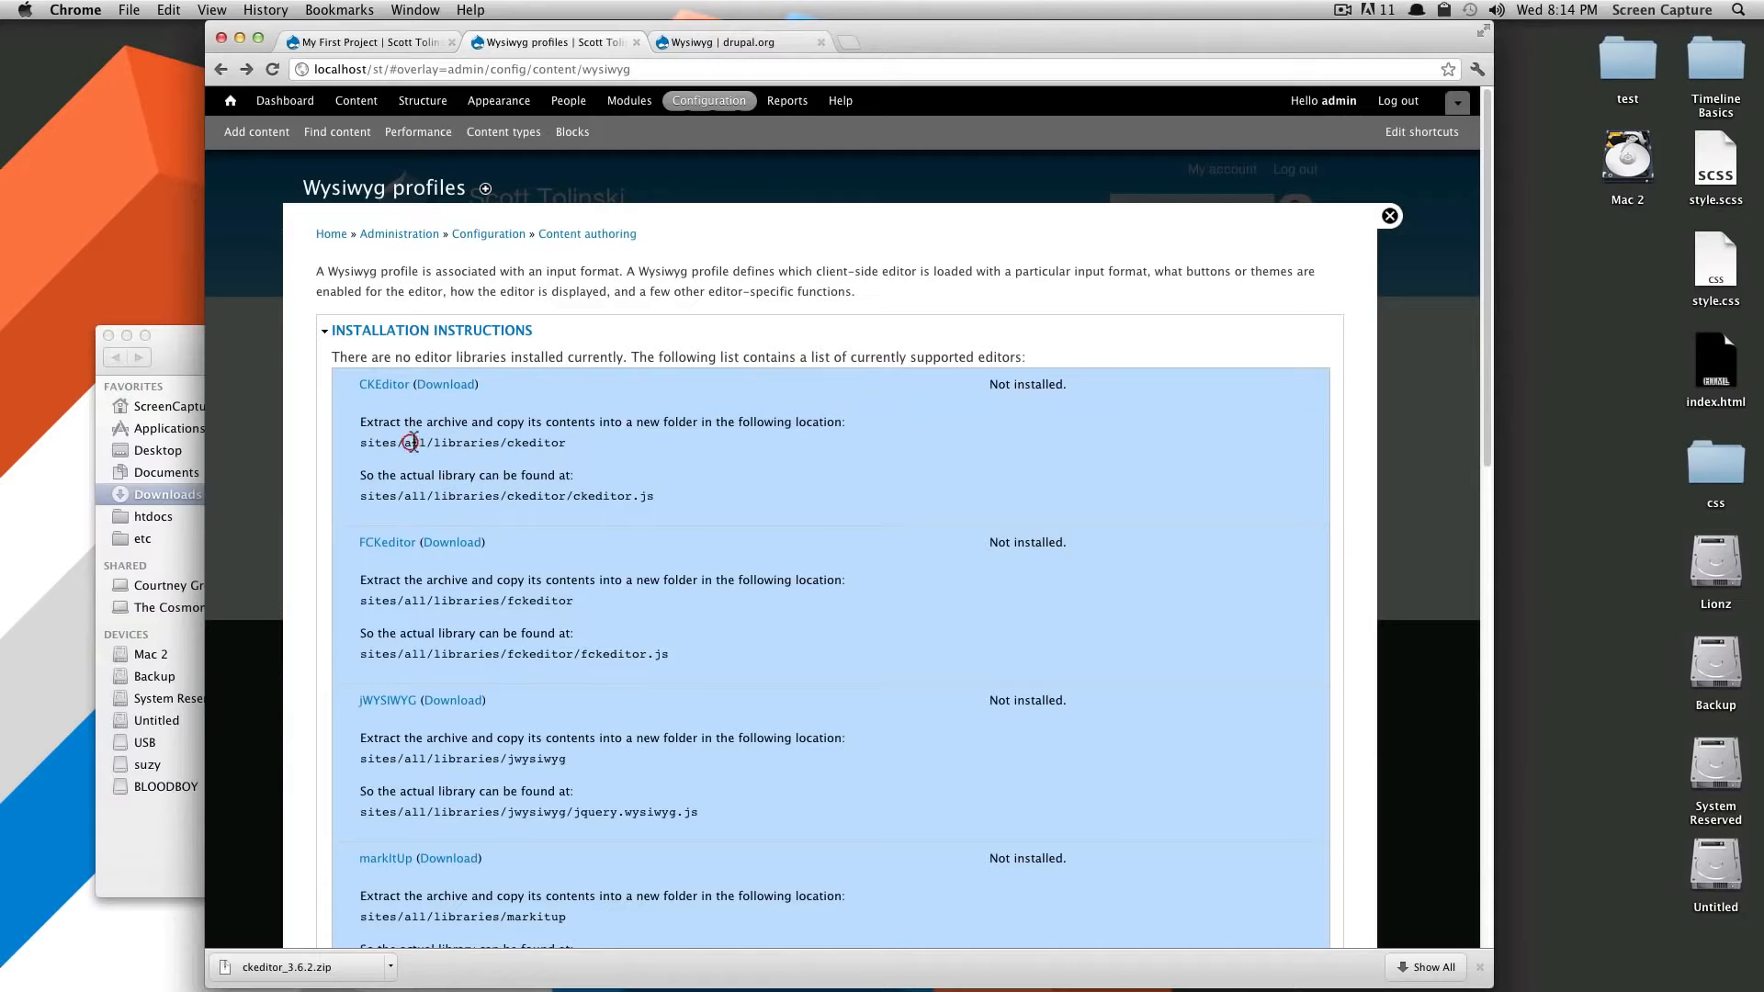
double_click(478, 443)
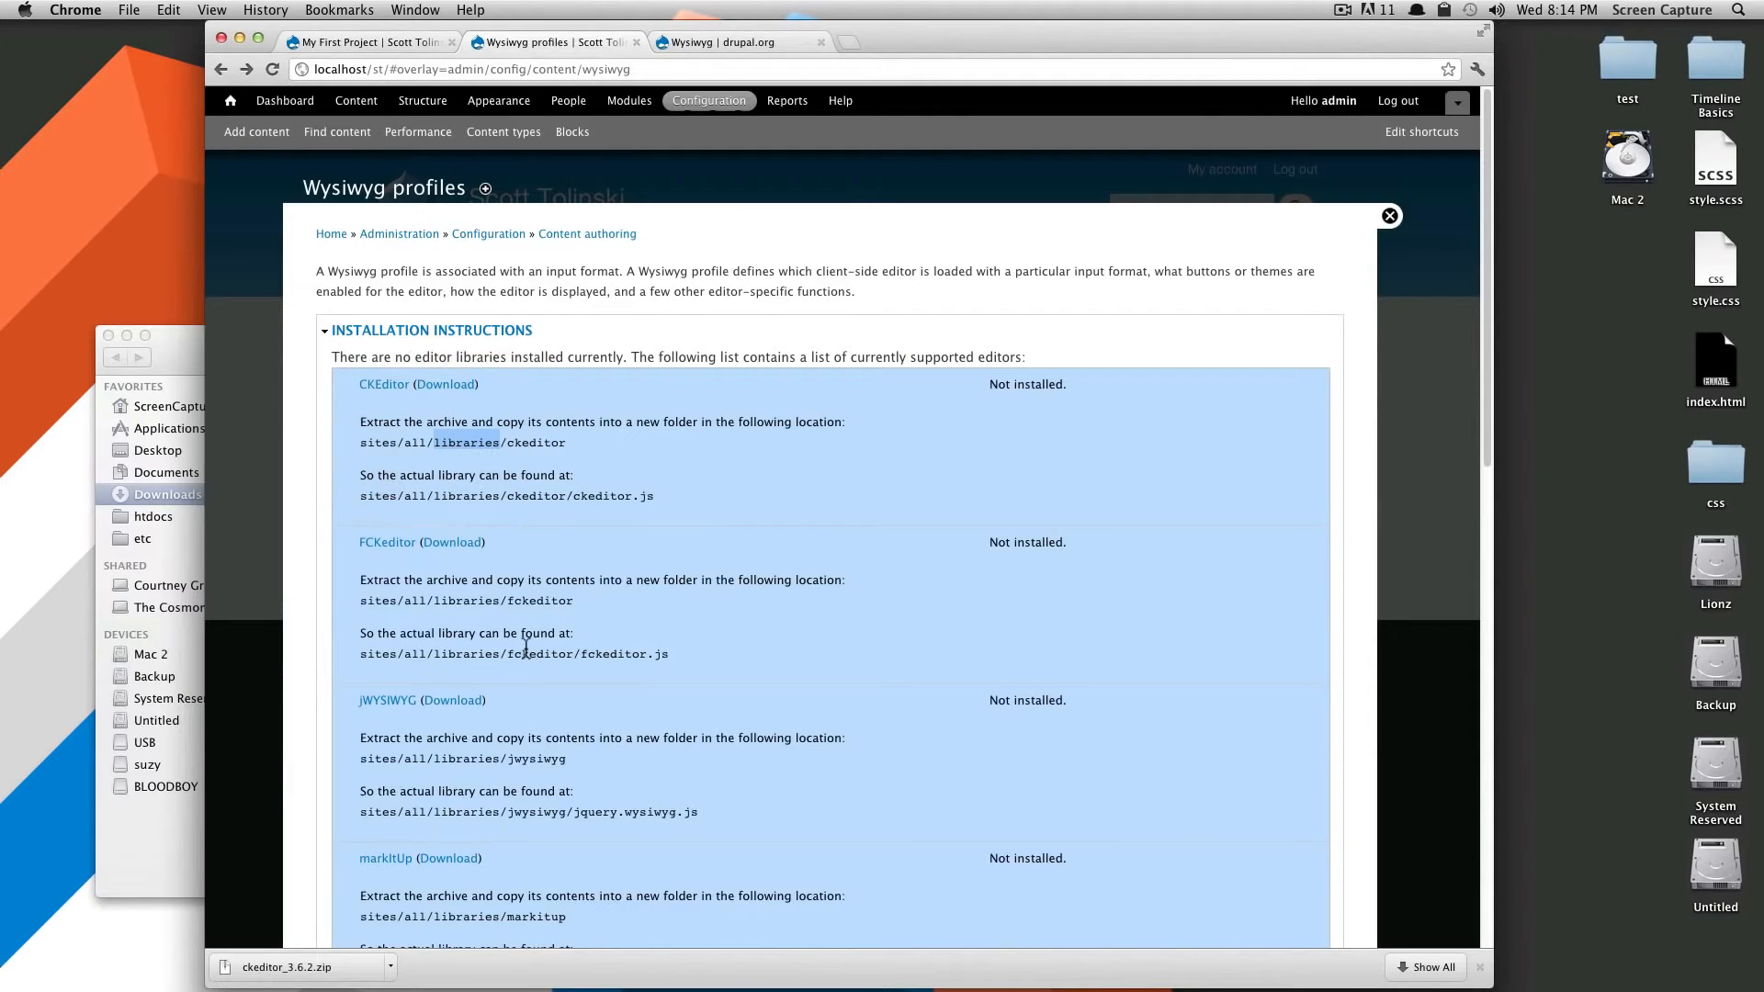
Switch to Finder and go up from the wysiwyg module folder to the site's sites/all folder.
mouse_move(332, 978)
key("super+Tab")
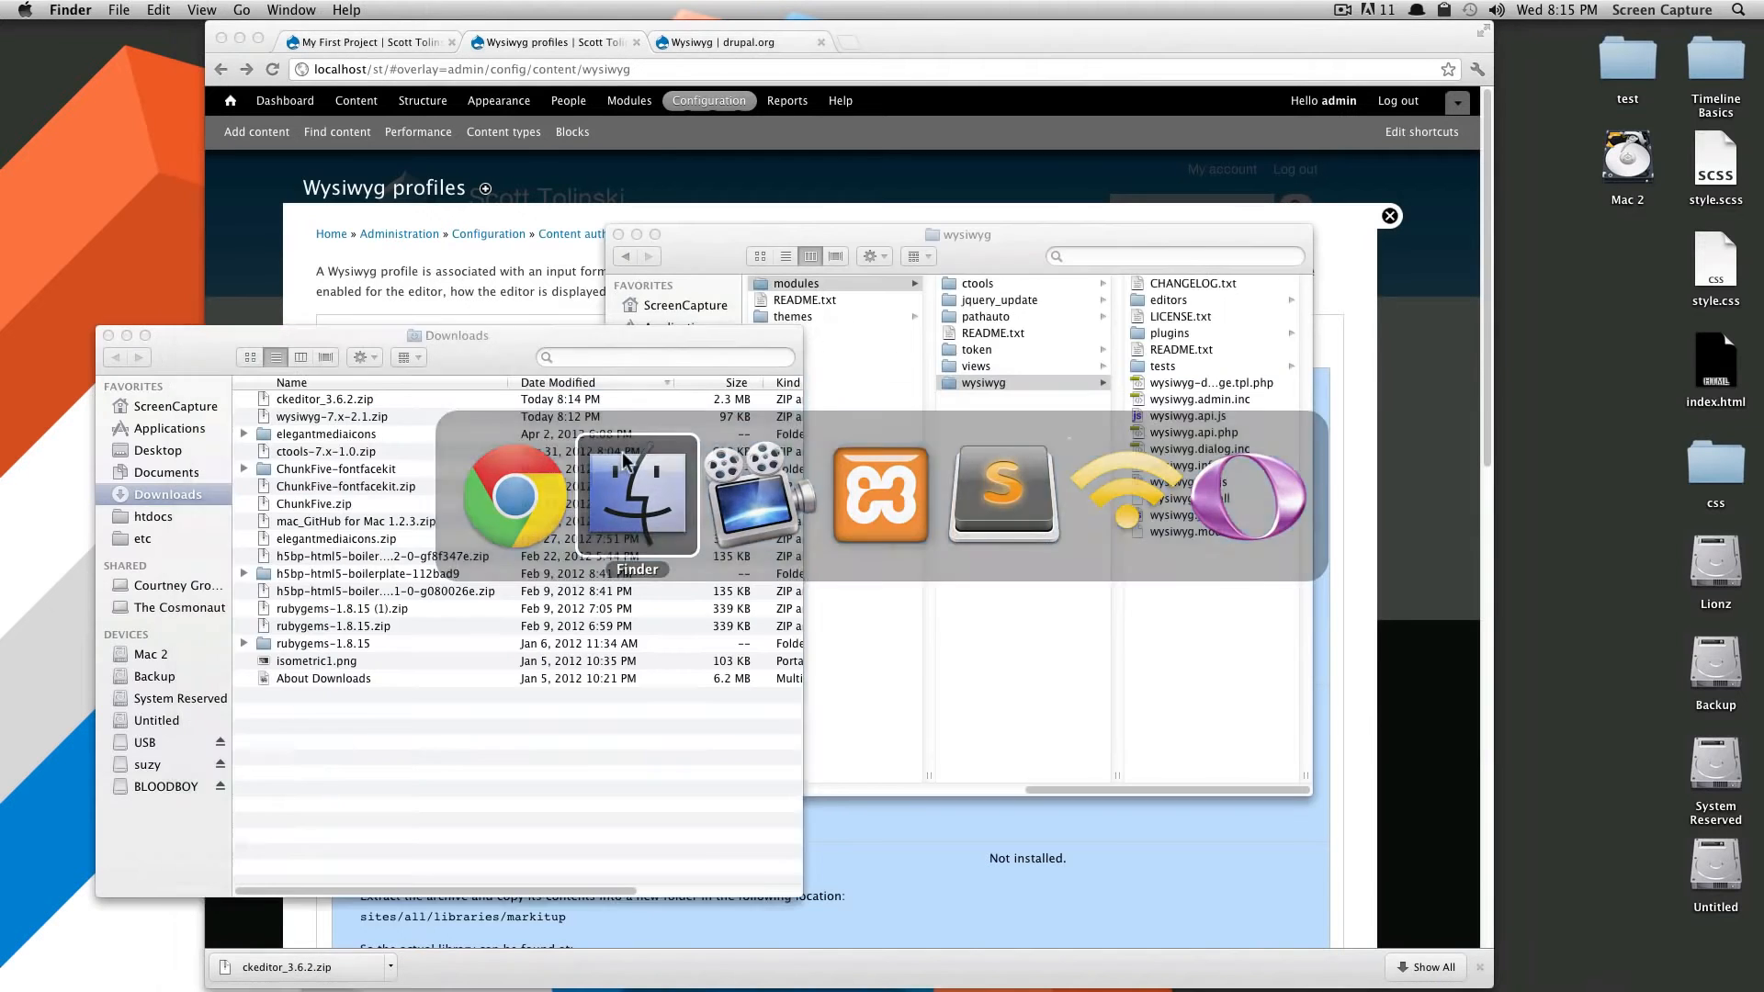
key("super+Tab")
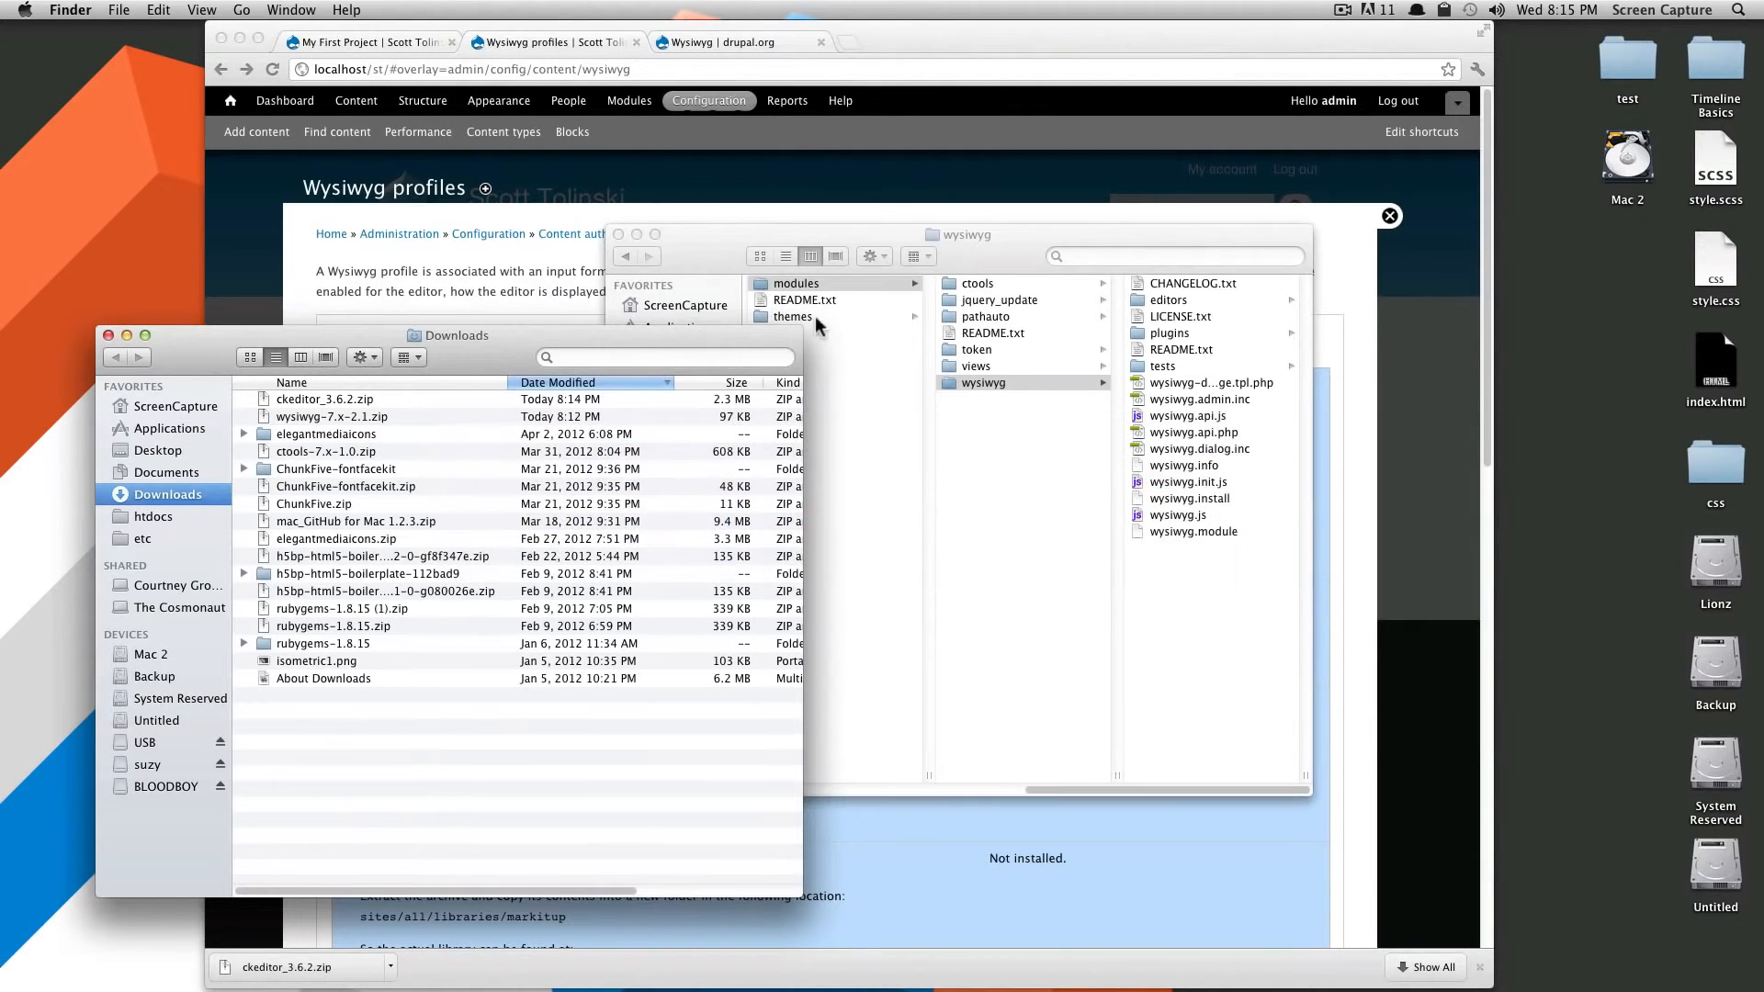
left_click(1032, 234)
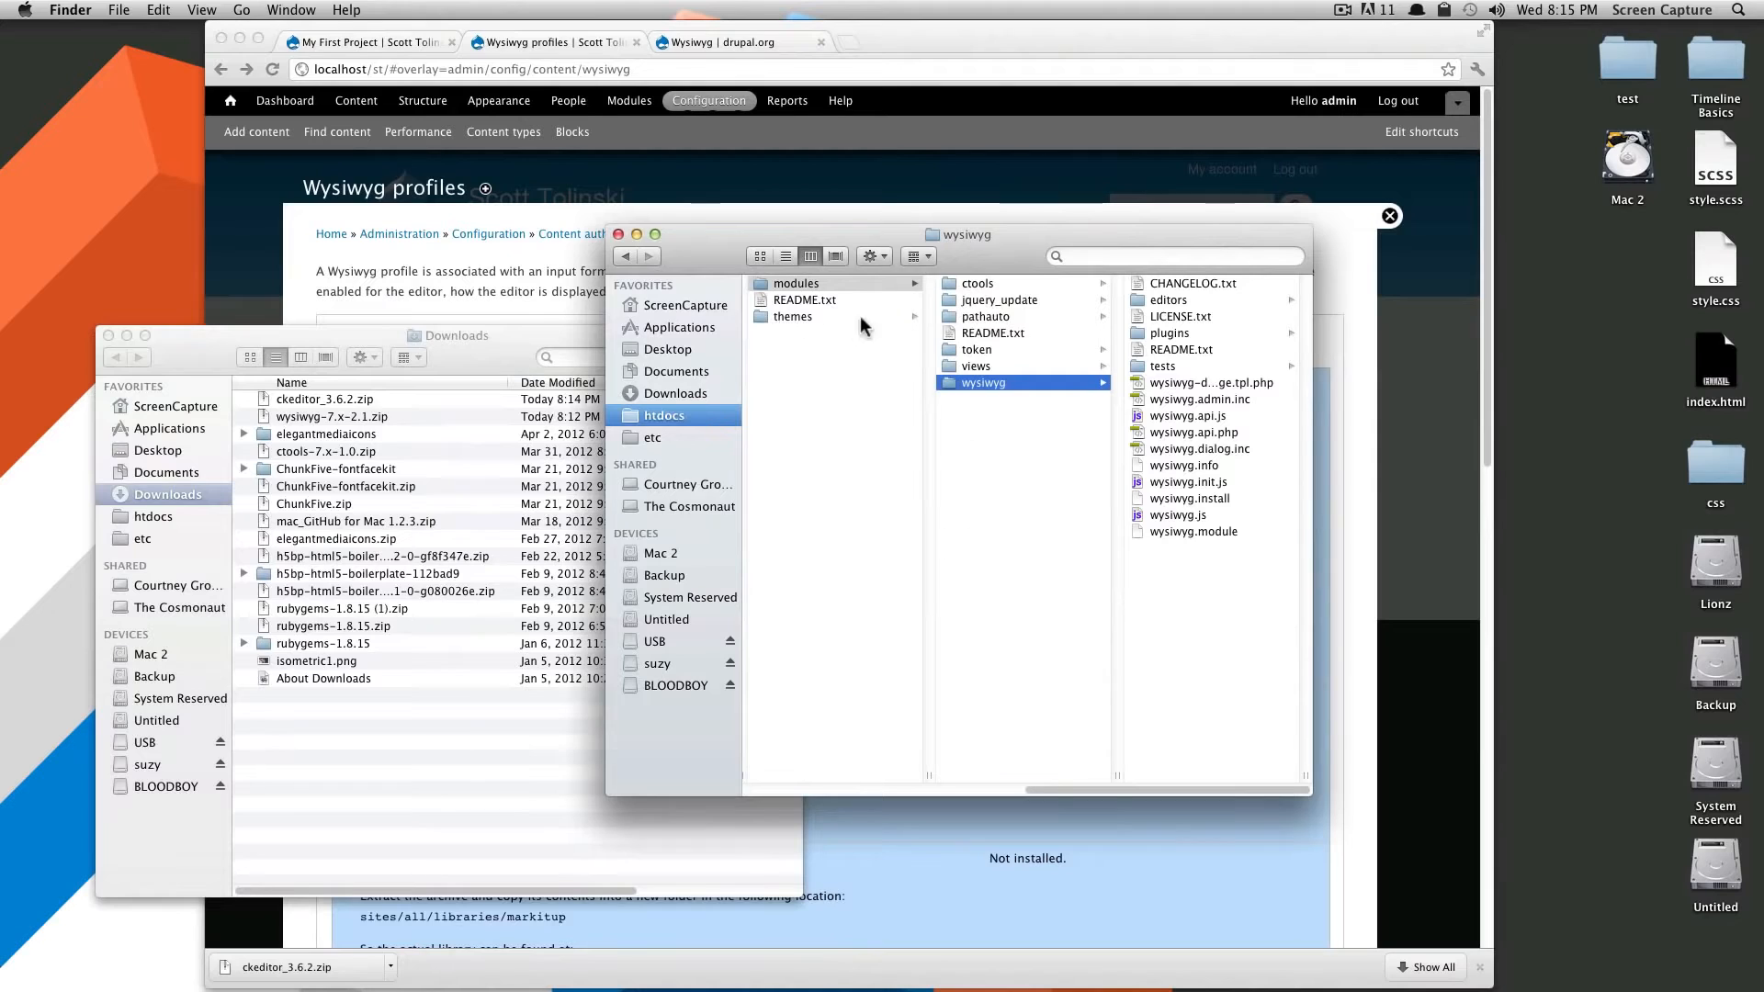
left_click(797, 318)
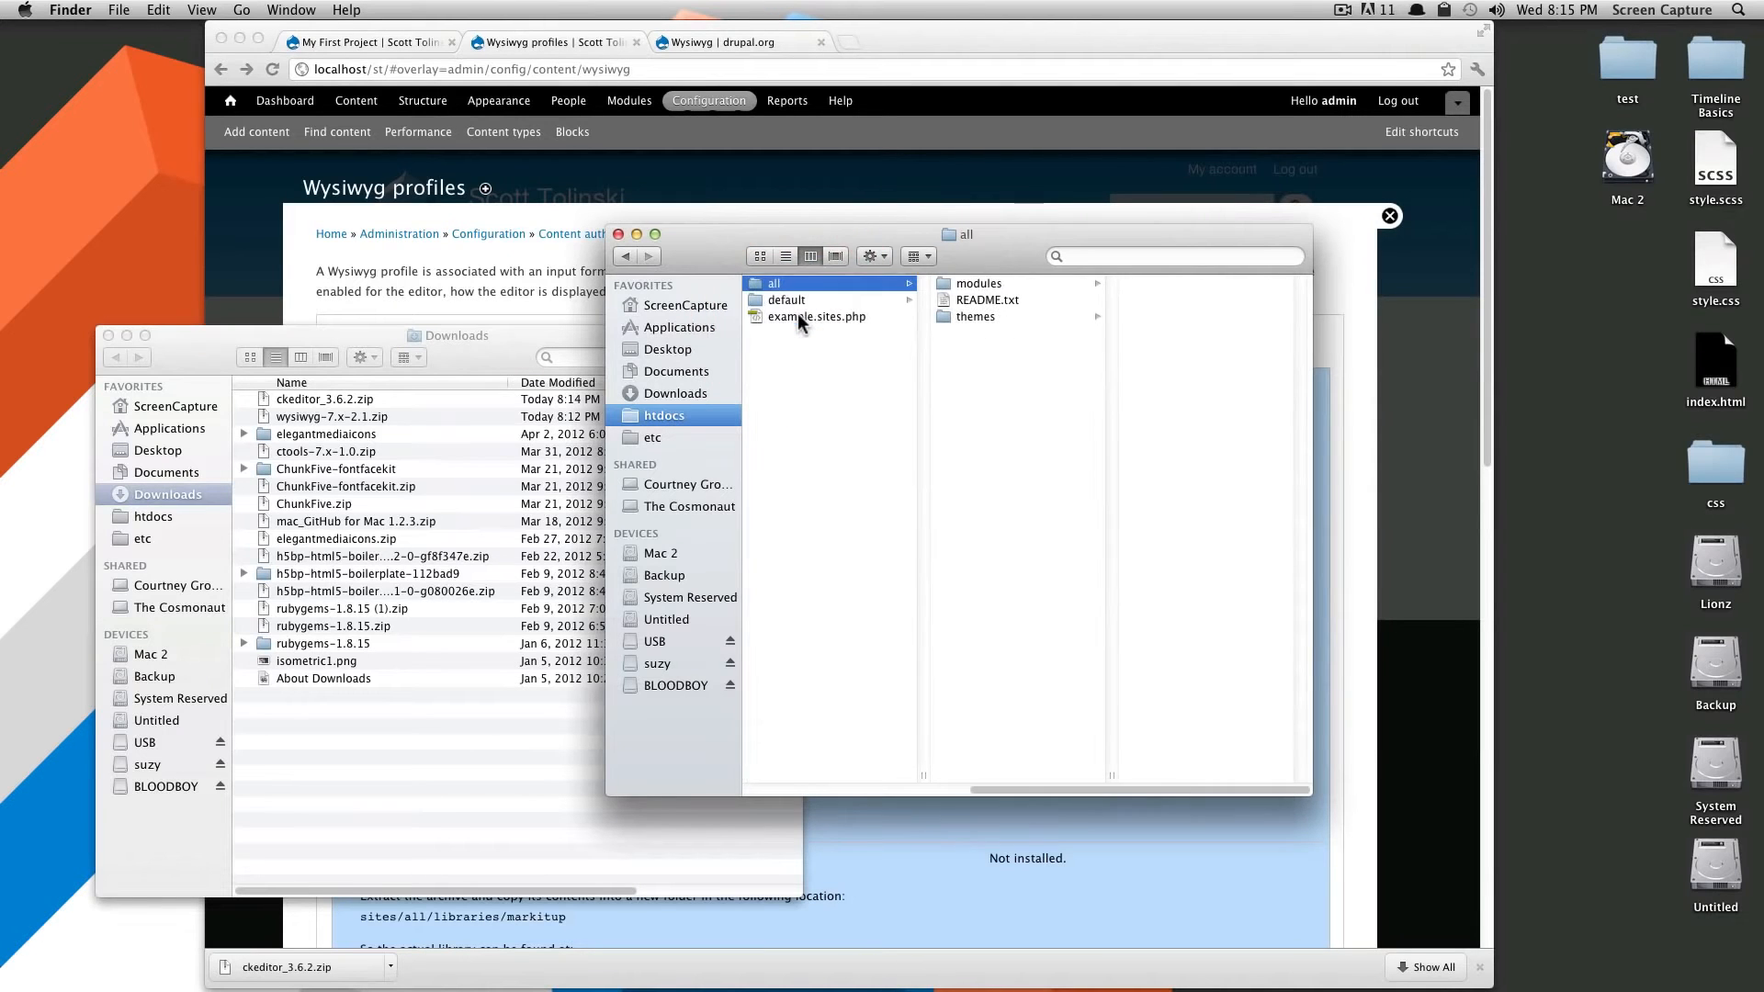
left_click(976, 362)
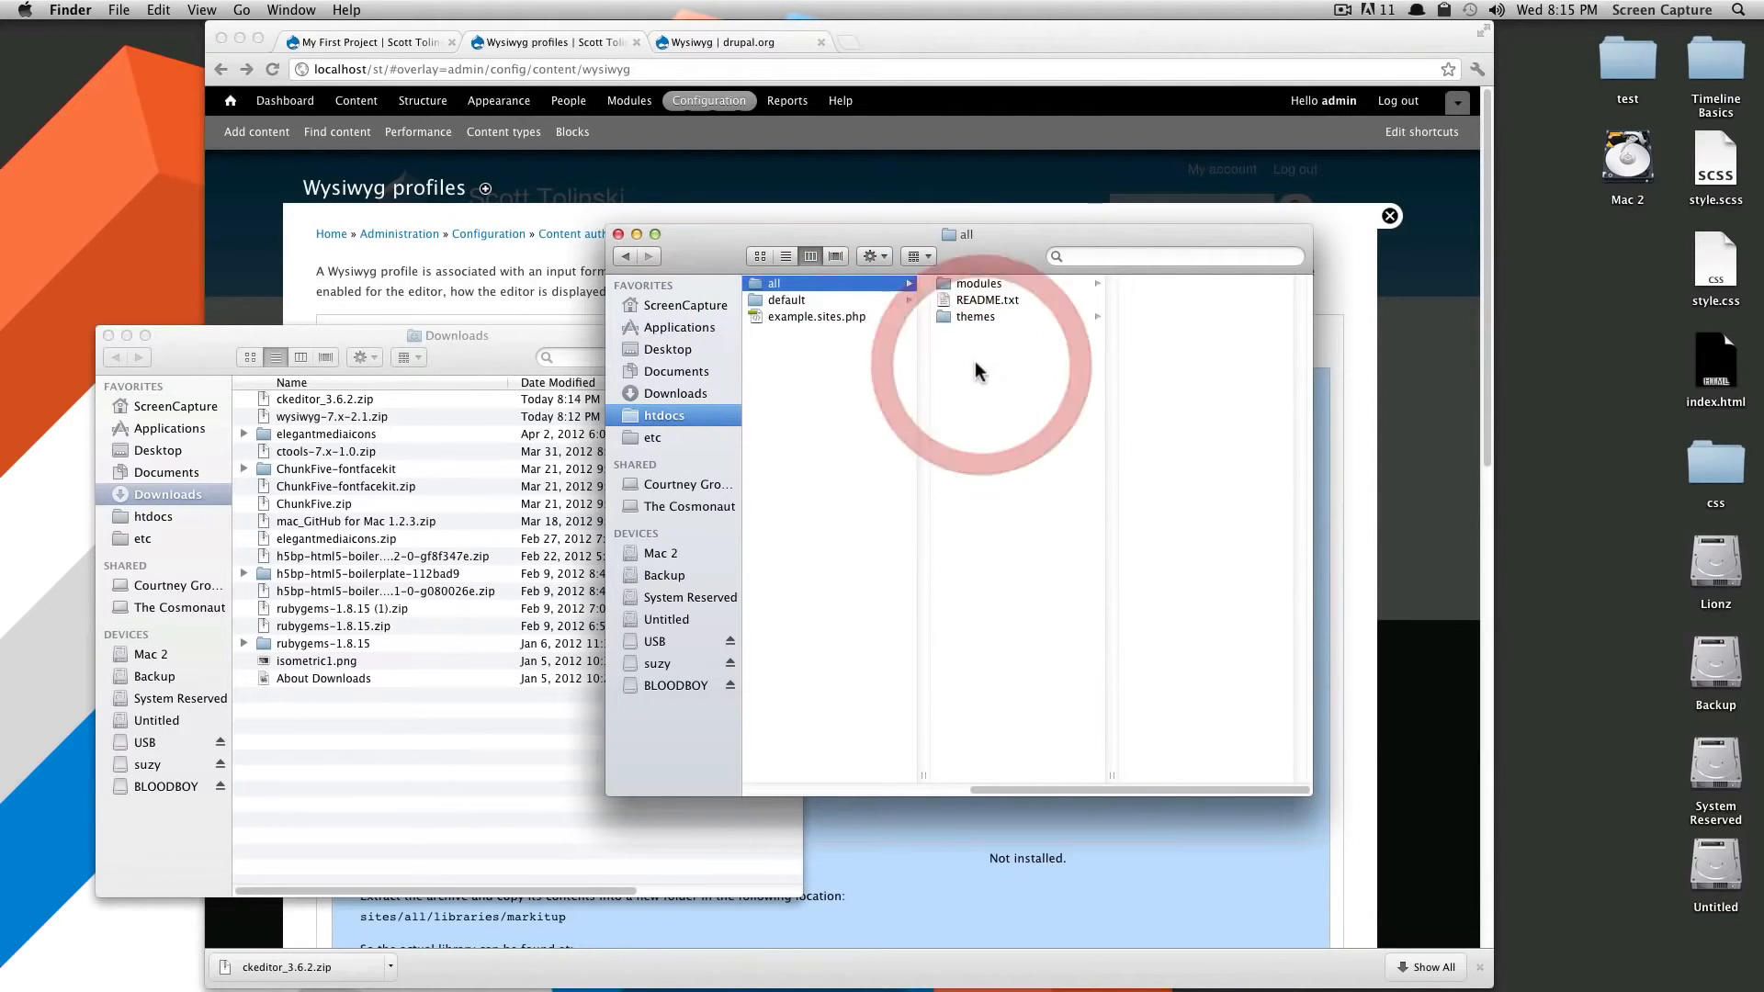
Create a folder named libraries inside the site's all folder, keeping the Downloads window clear of it.
right_click(980, 372)
left_click(983, 377)
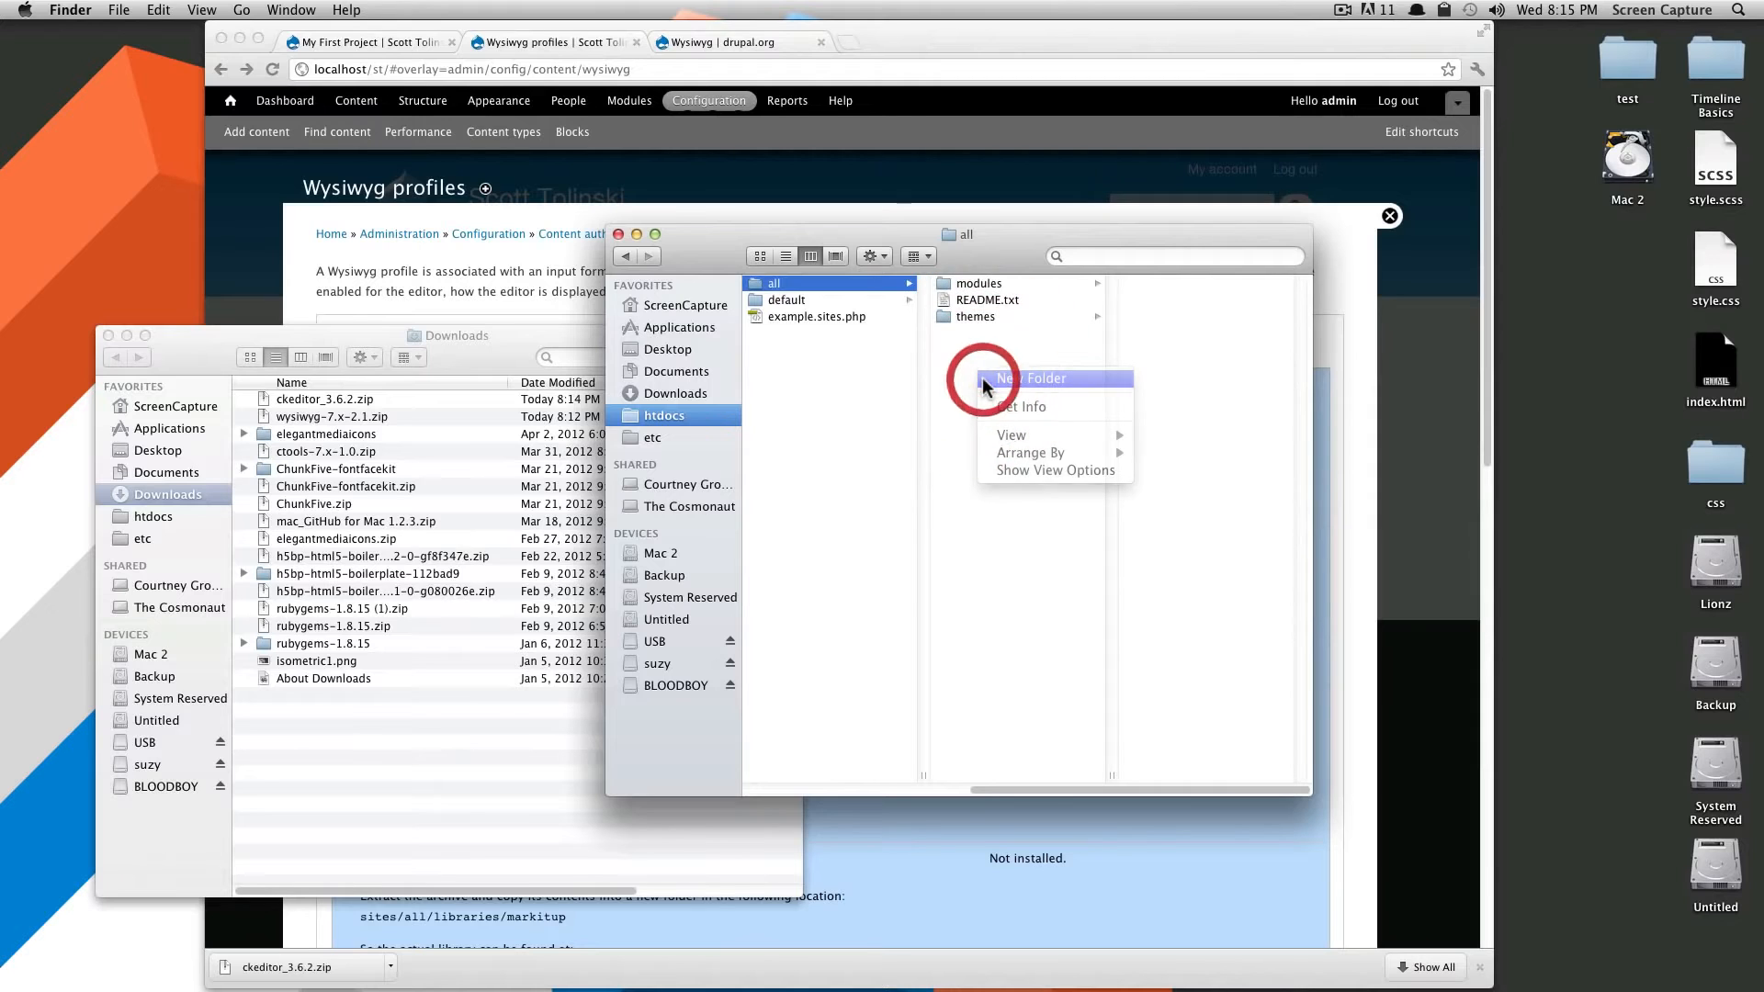
left_click_drag(532, 362, 469, 544)
left_click(989, 338)
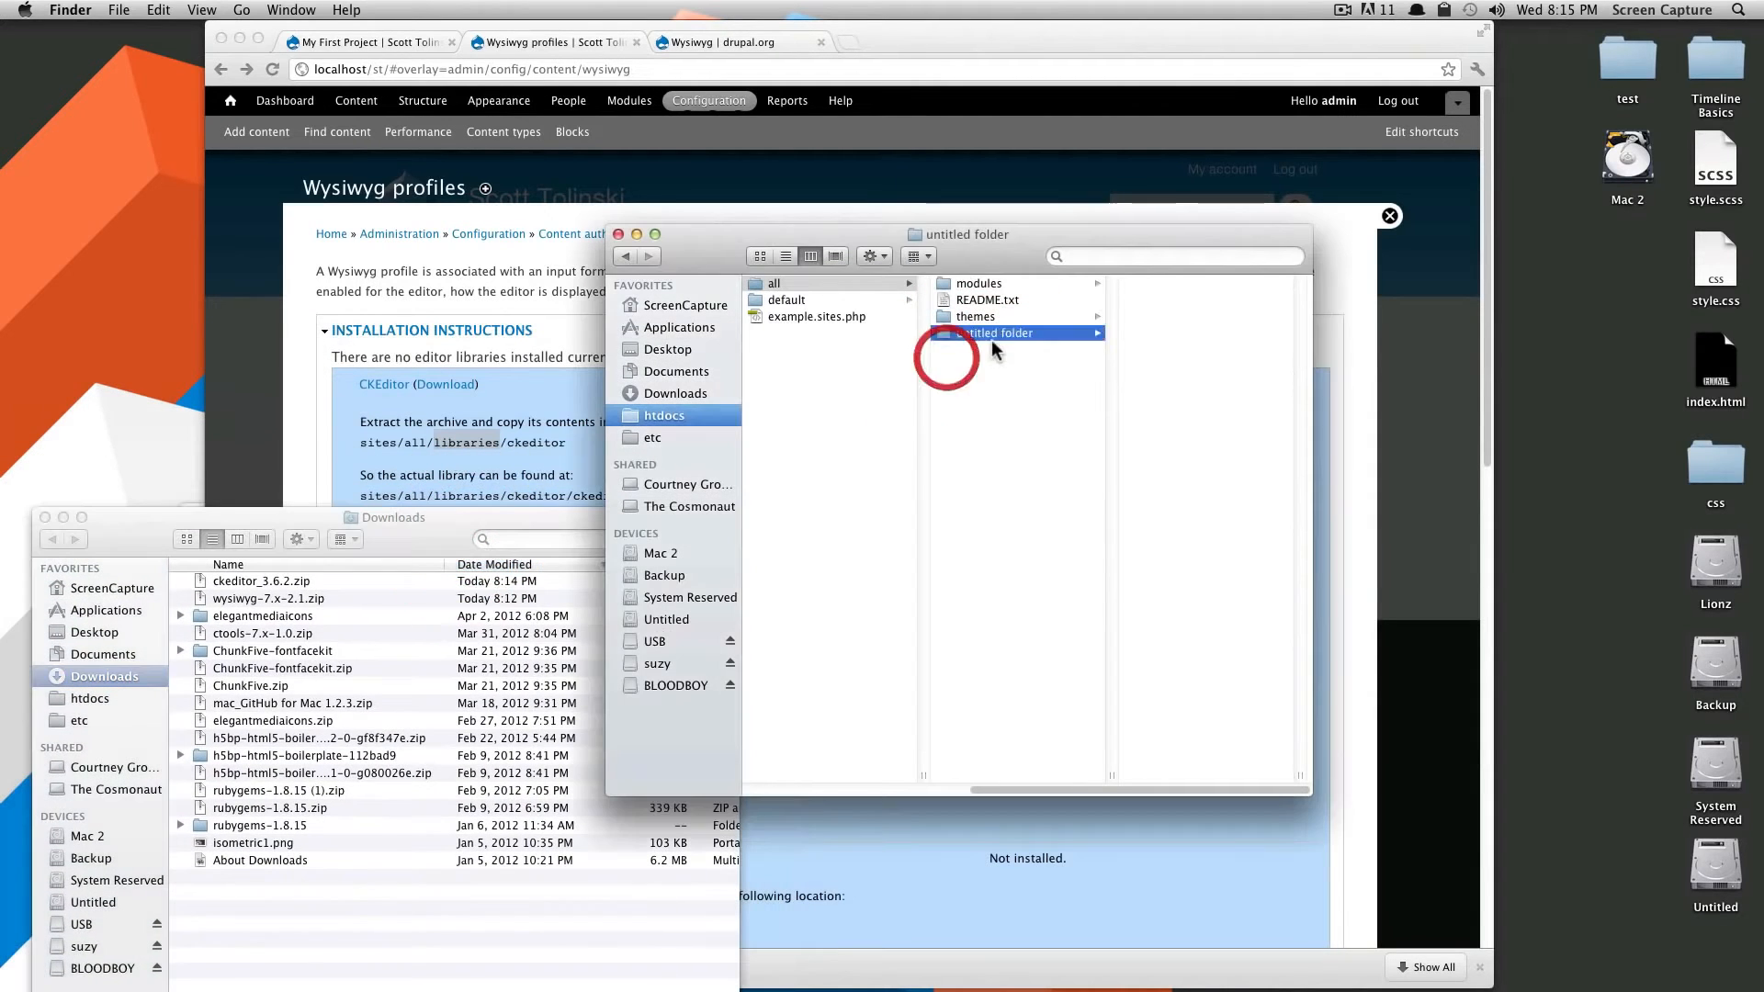
left_click(973, 331)
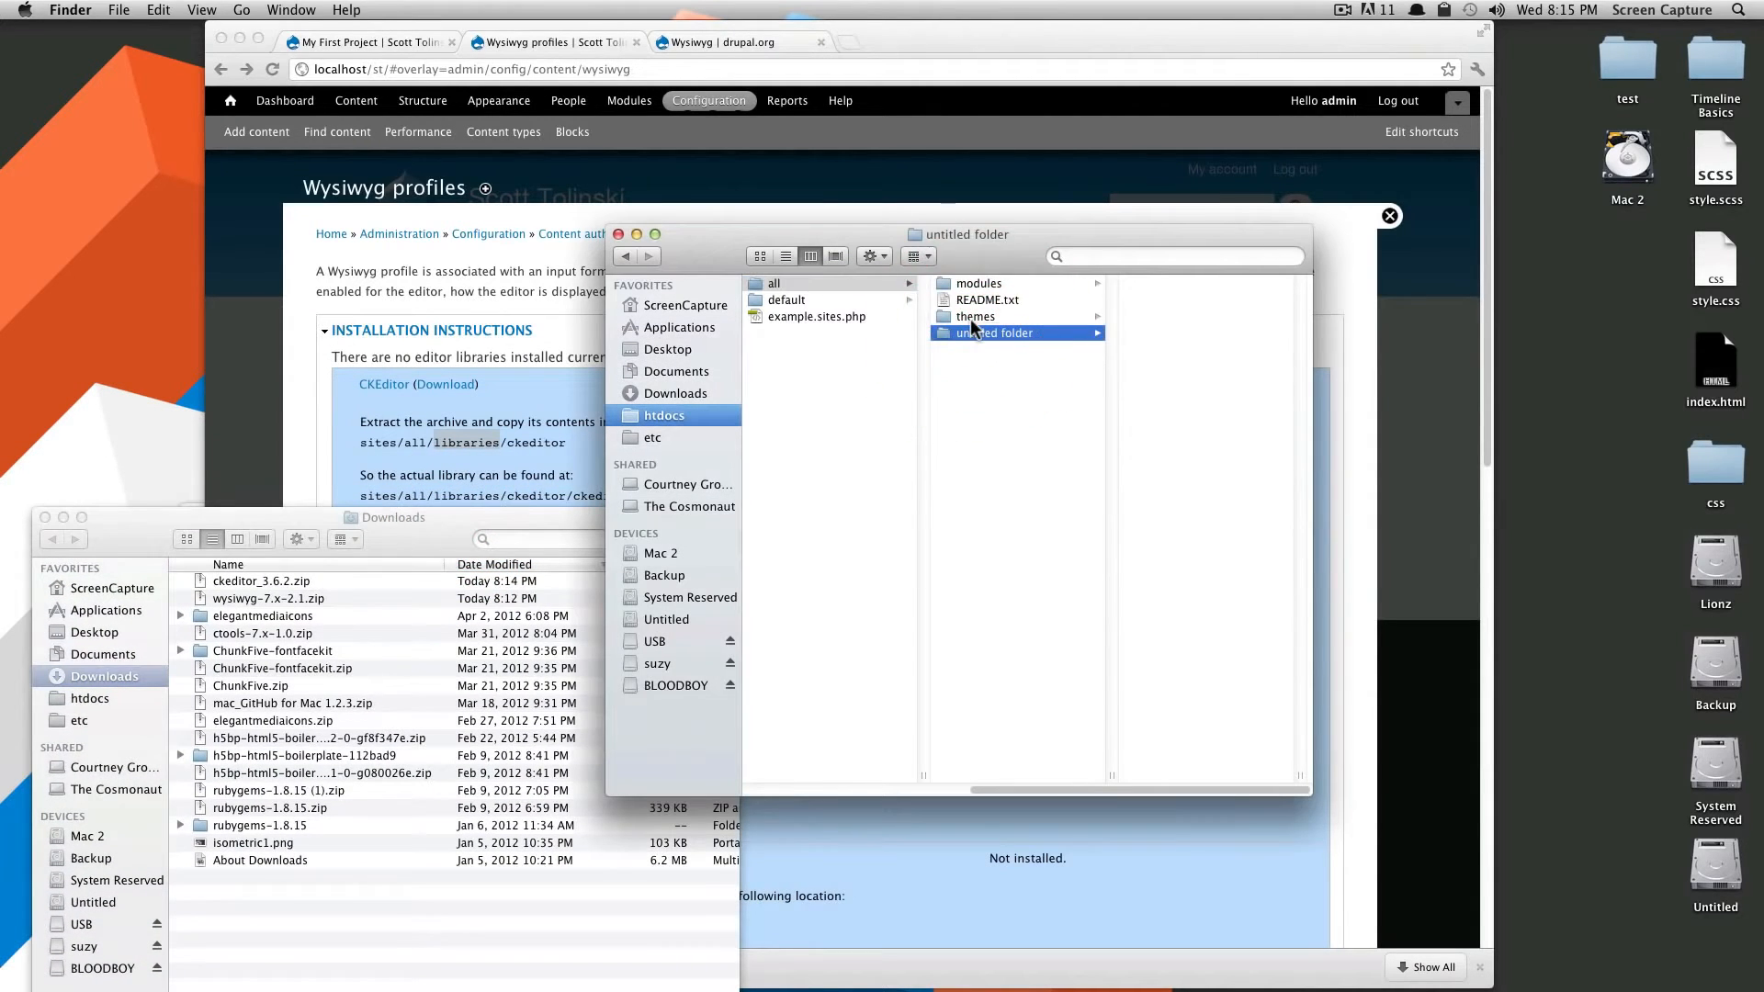
type("libraries")
key("Return")
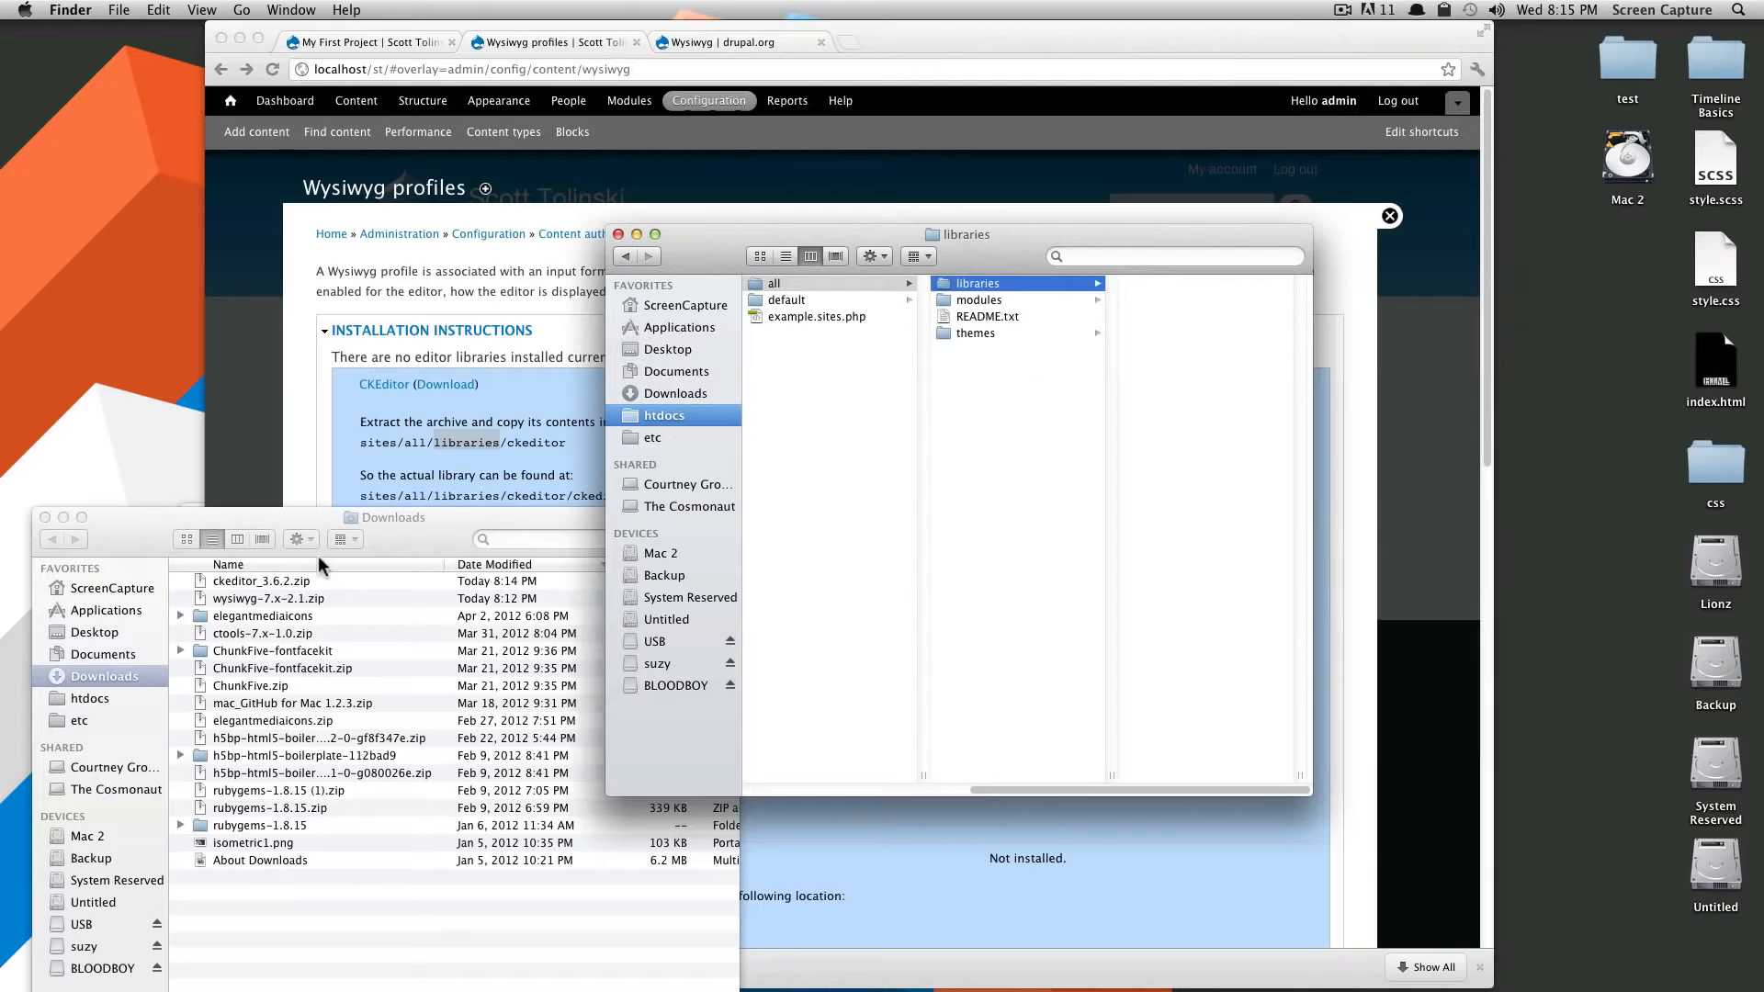
Extract ckeditor_3.6.2.zip in Downloads and move the resulting ckeditor folder into the libraries folder.
left_click(347, 550)
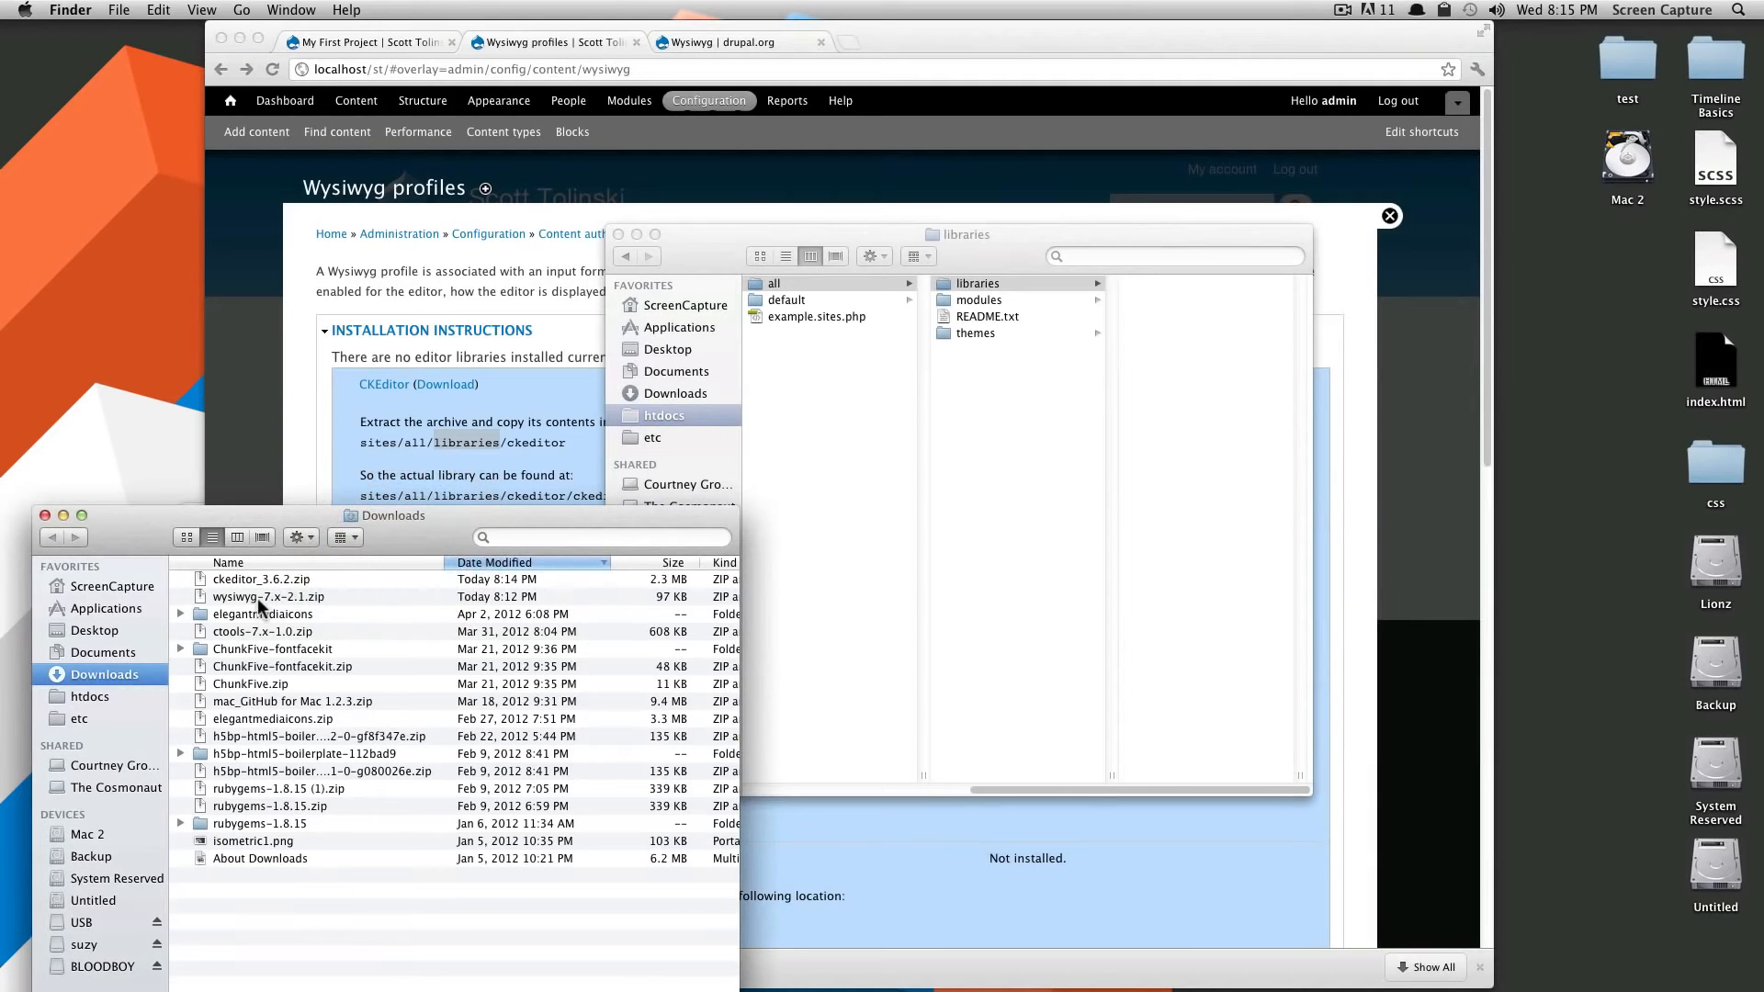
left_click(251, 582)
double_click(251, 581)
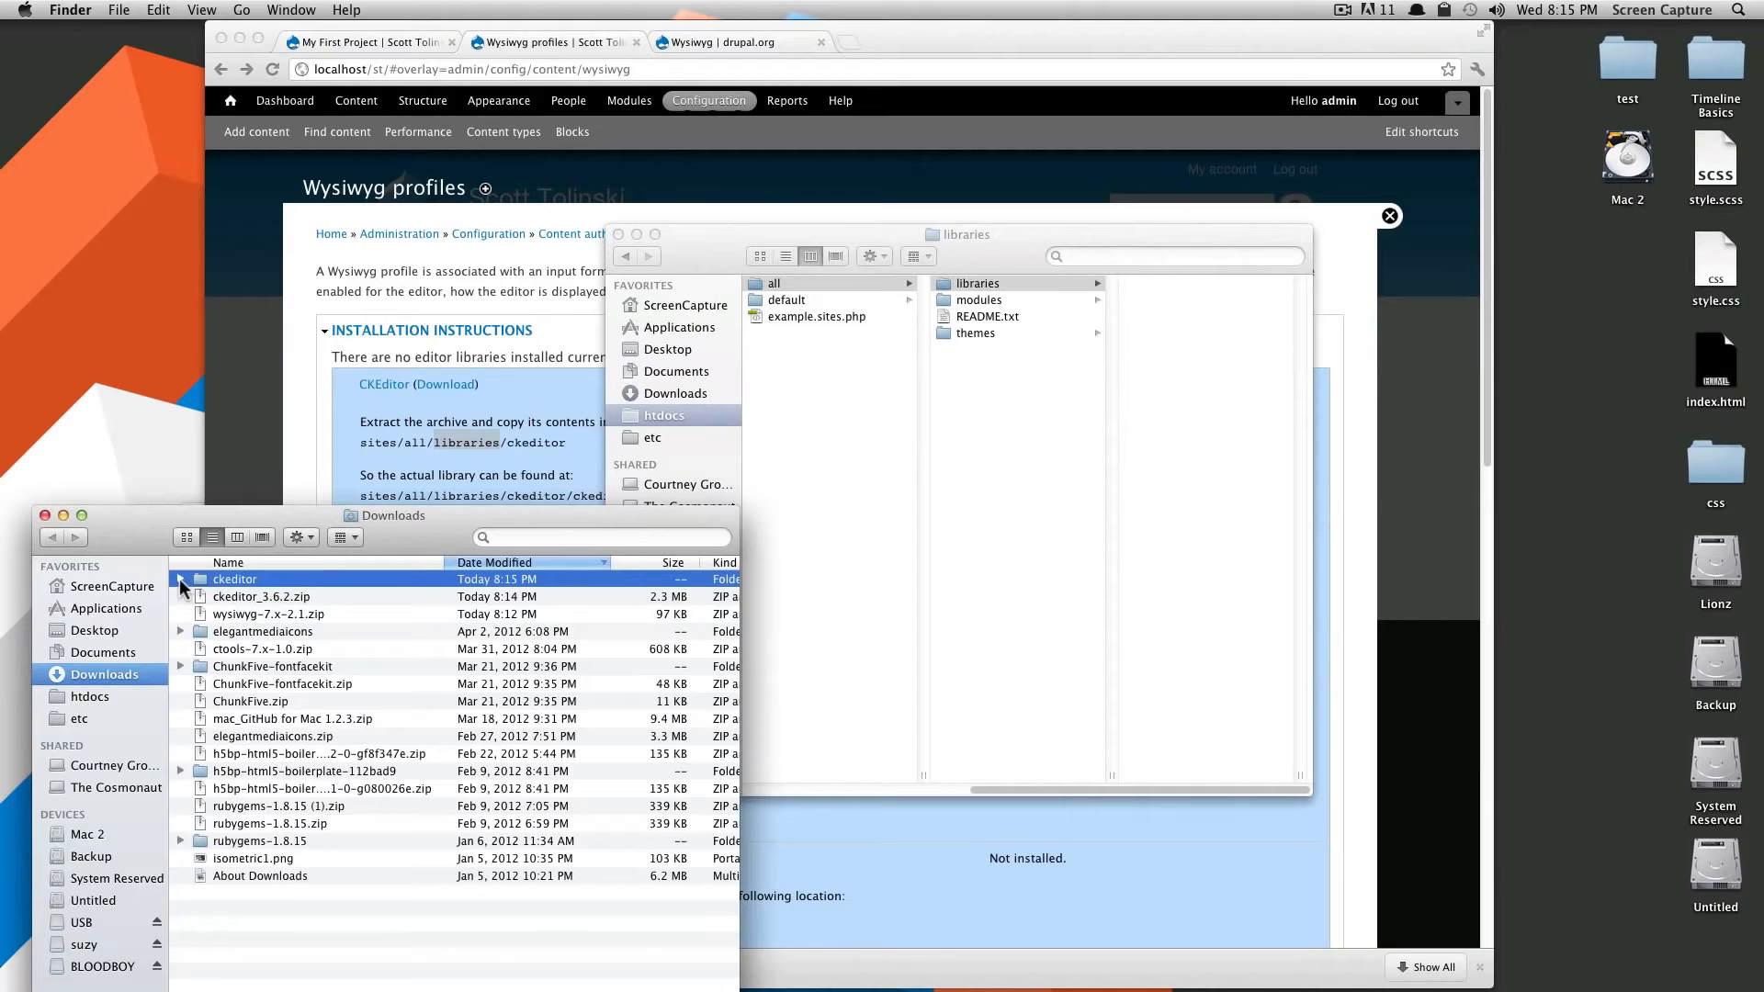
left_click(180, 579)
left_click_drag(203, 584, 988, 285)
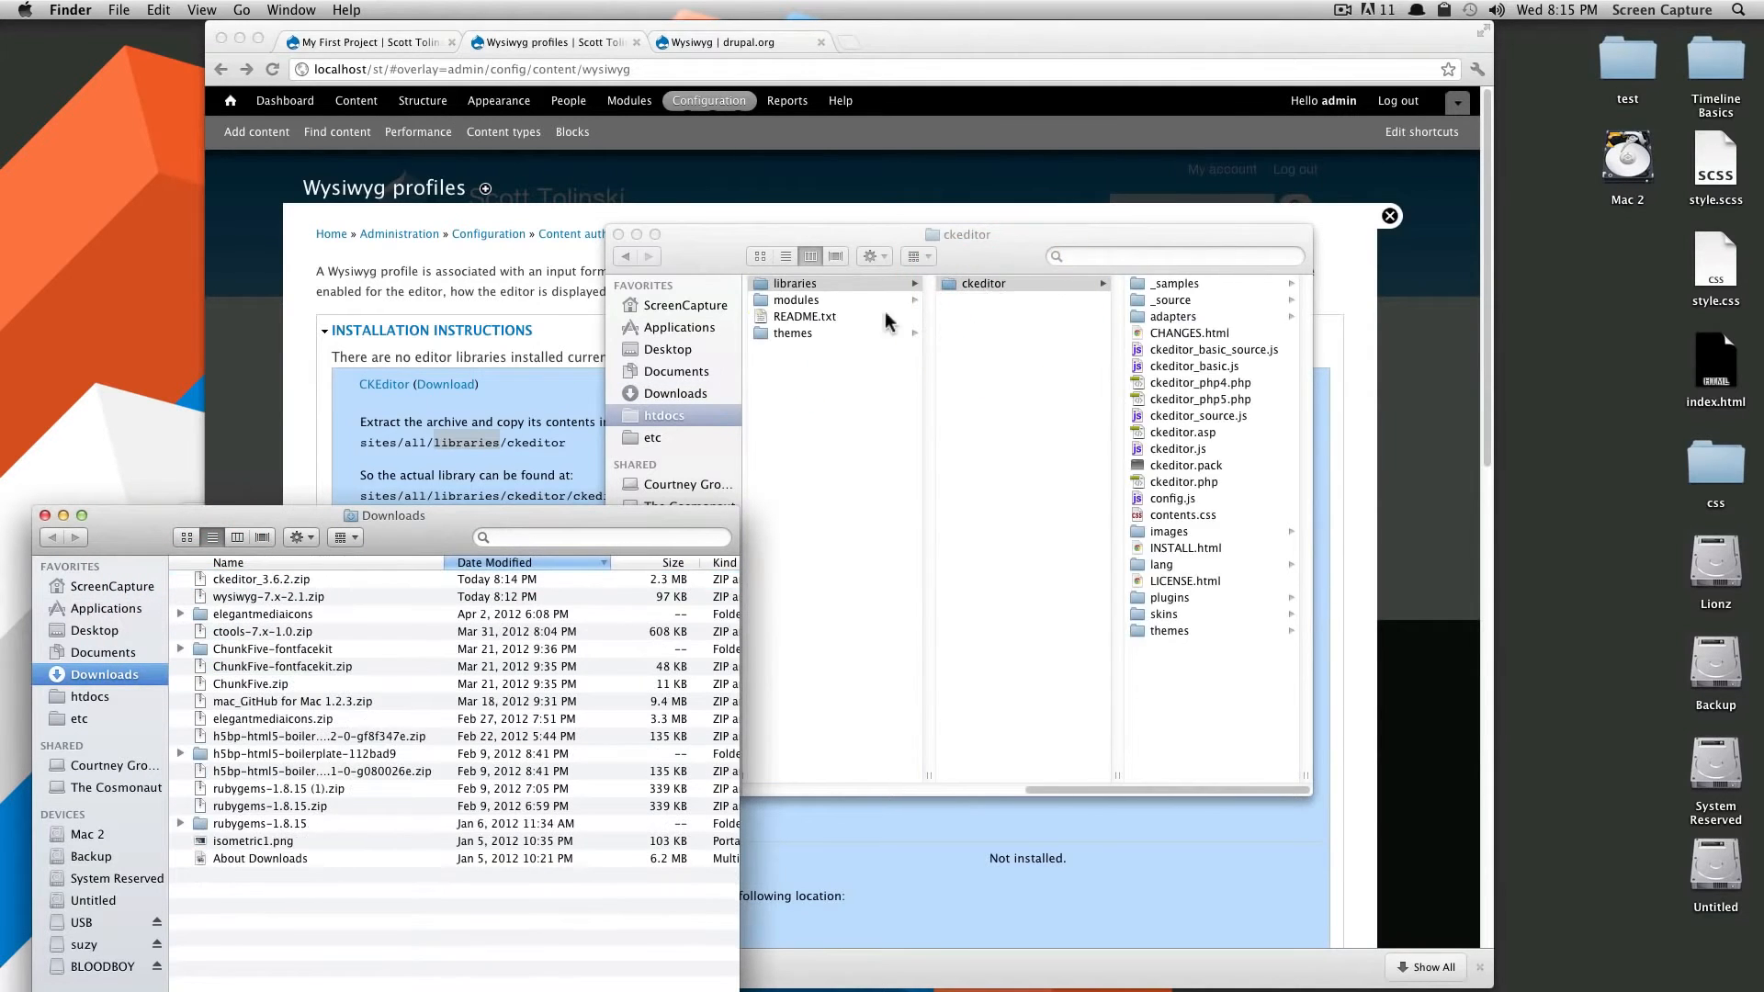
Switch to Chrome, reload the Wysiwyg profiles page and check CKEditor's status in the installation instructions.
left_click(503, 395)
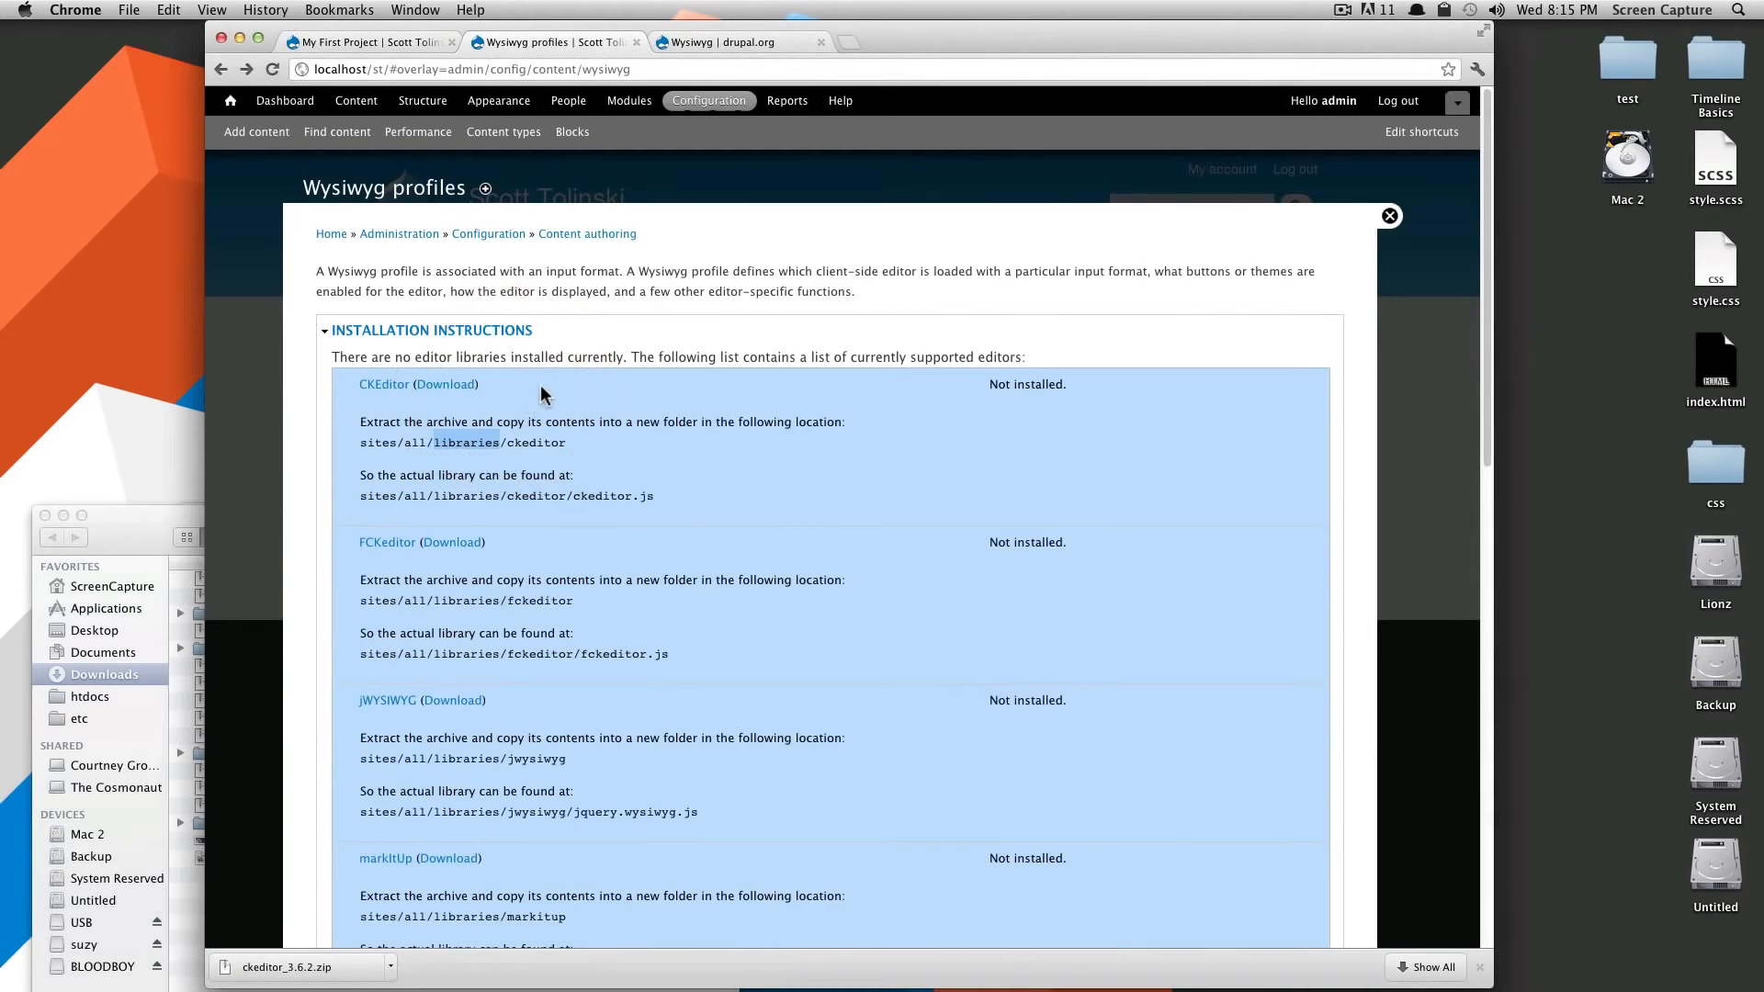
left_click(636, 360)
key("super+r")
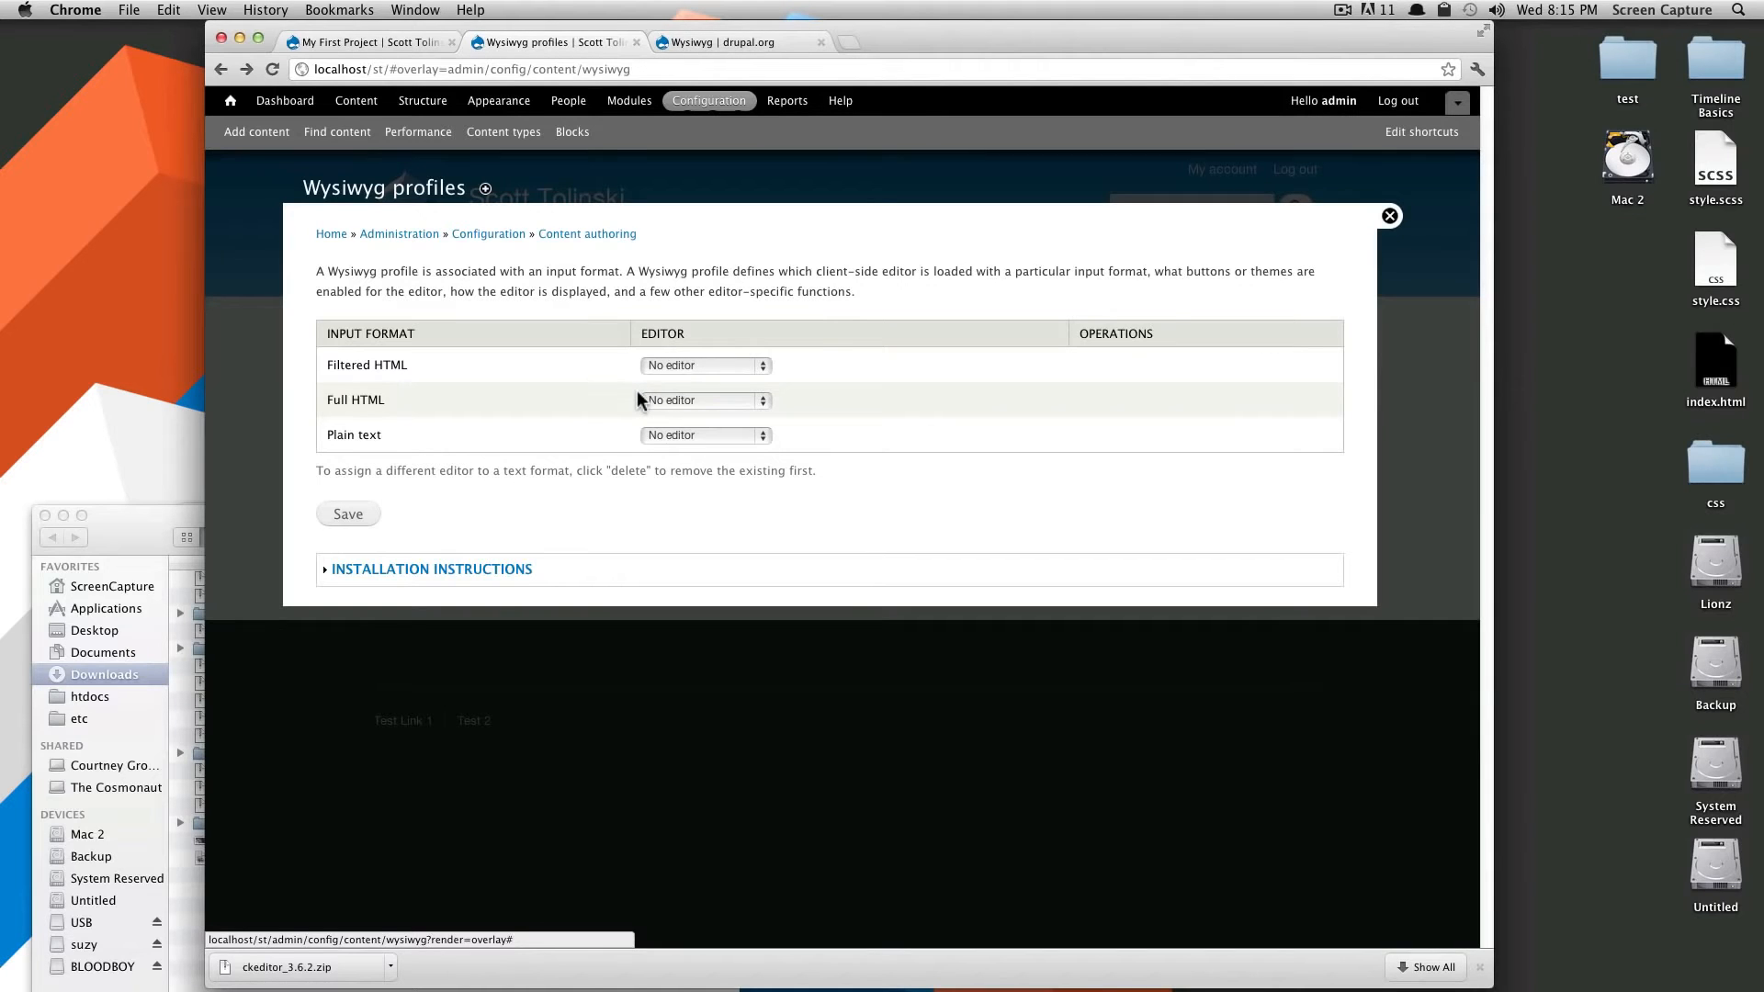
left_click(477, 569)
scroll(485, 432, "up", 5)
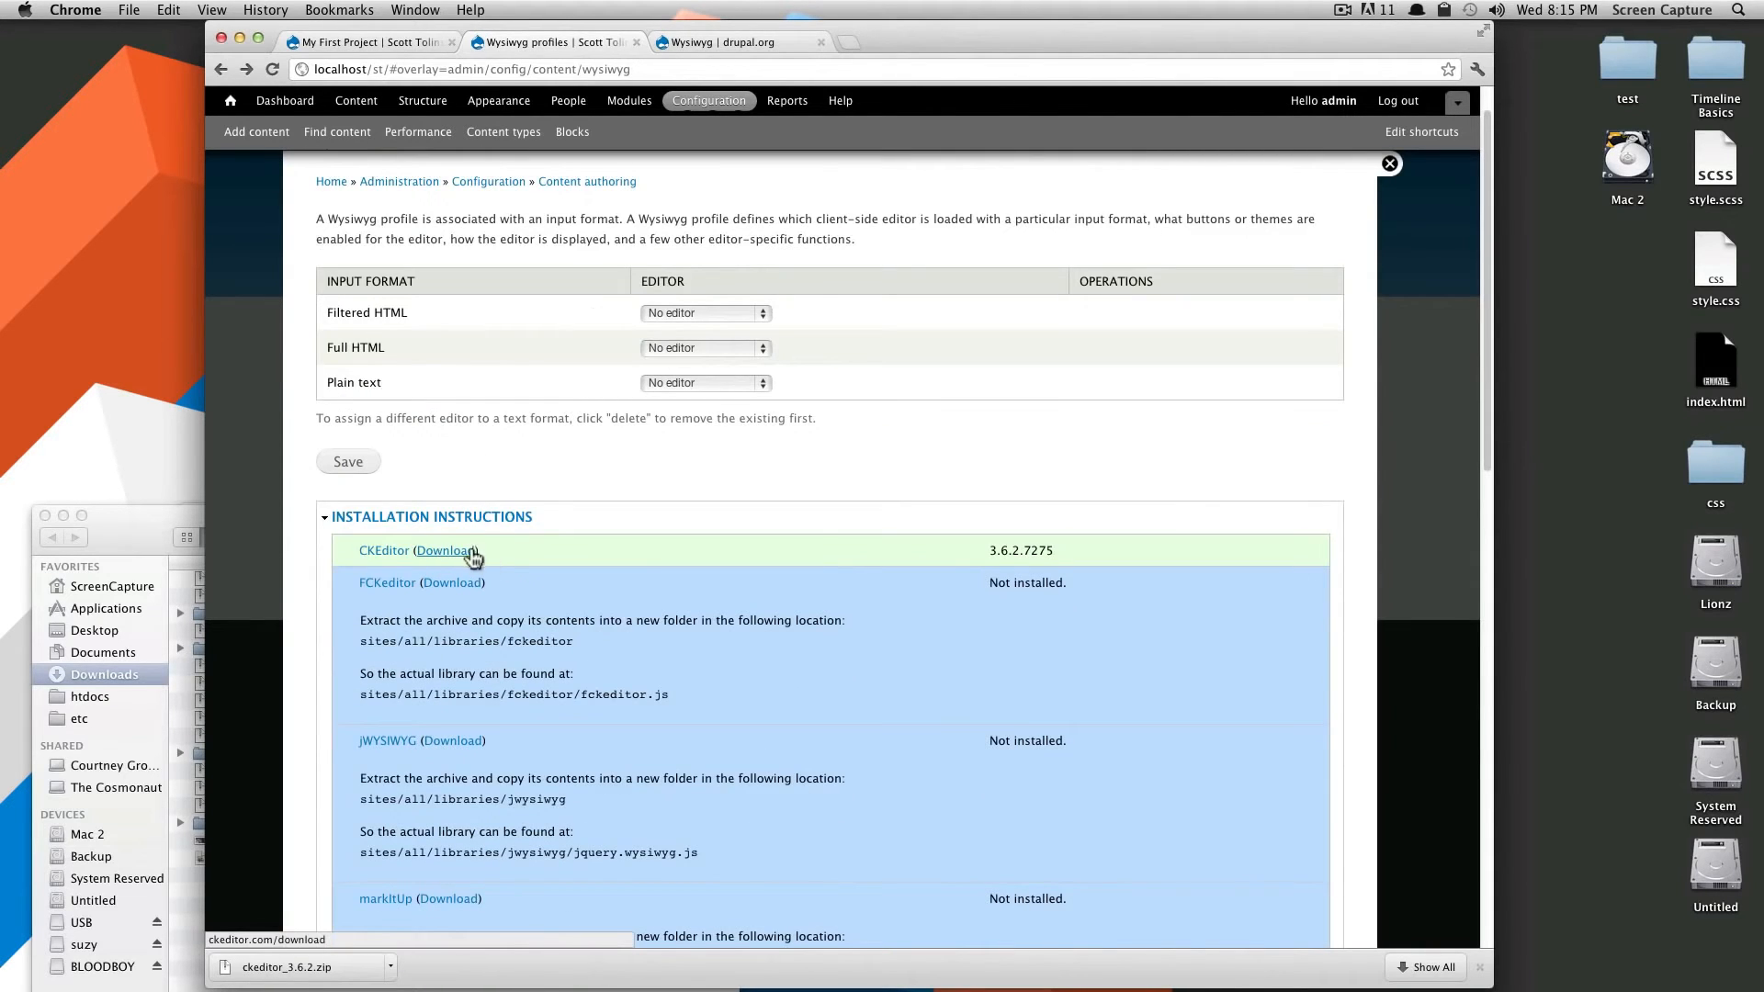
left_click(438, 516)
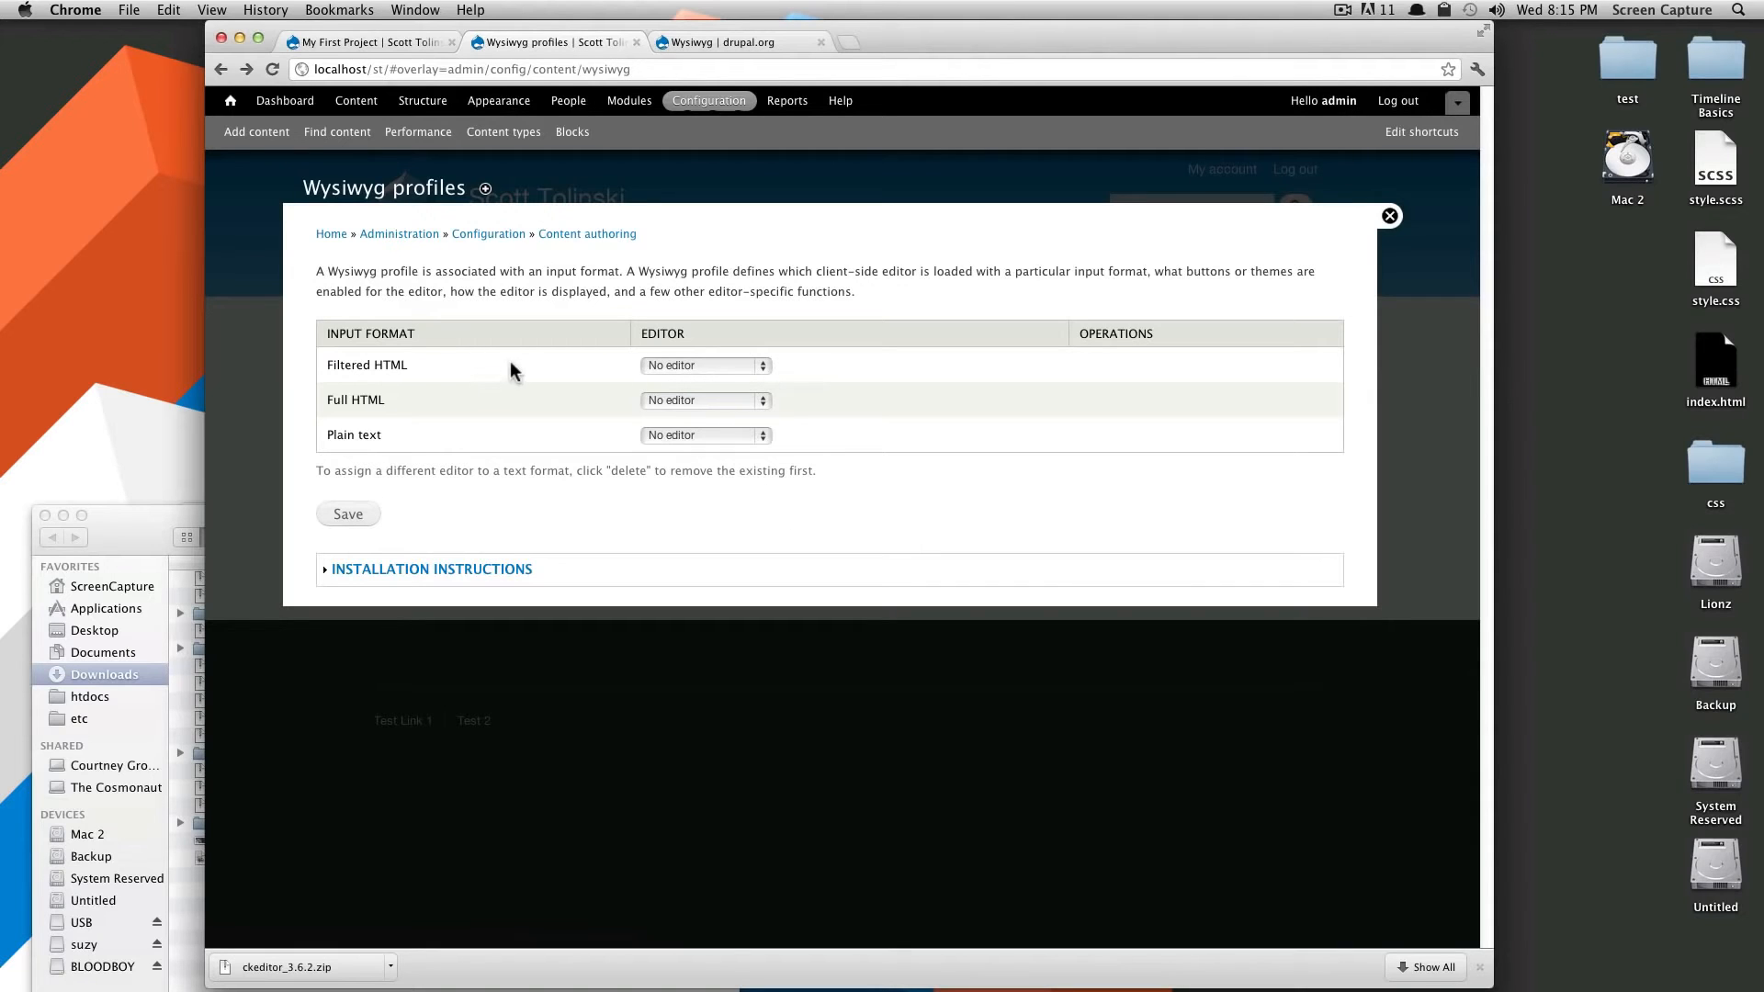
Assign CKEditor 3.6.2.7275 as the editor for the Filtered HTML format and save the profiles.
left_click(699, 365)
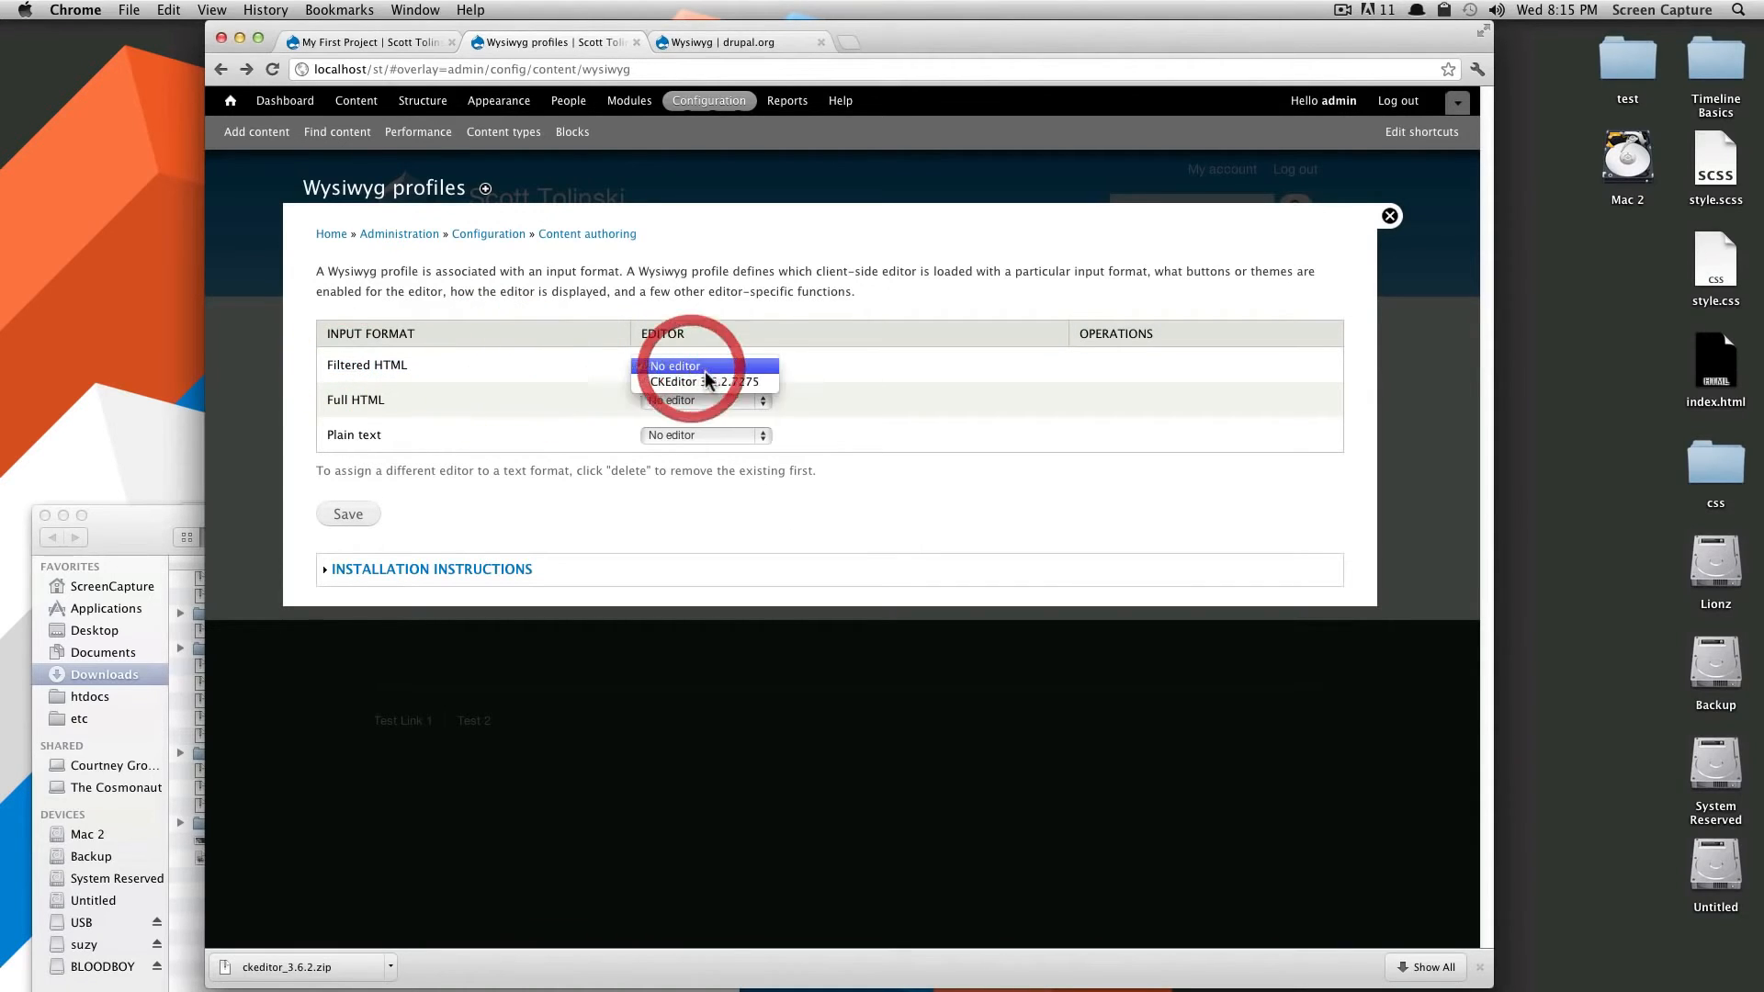
left_click(713, 380)
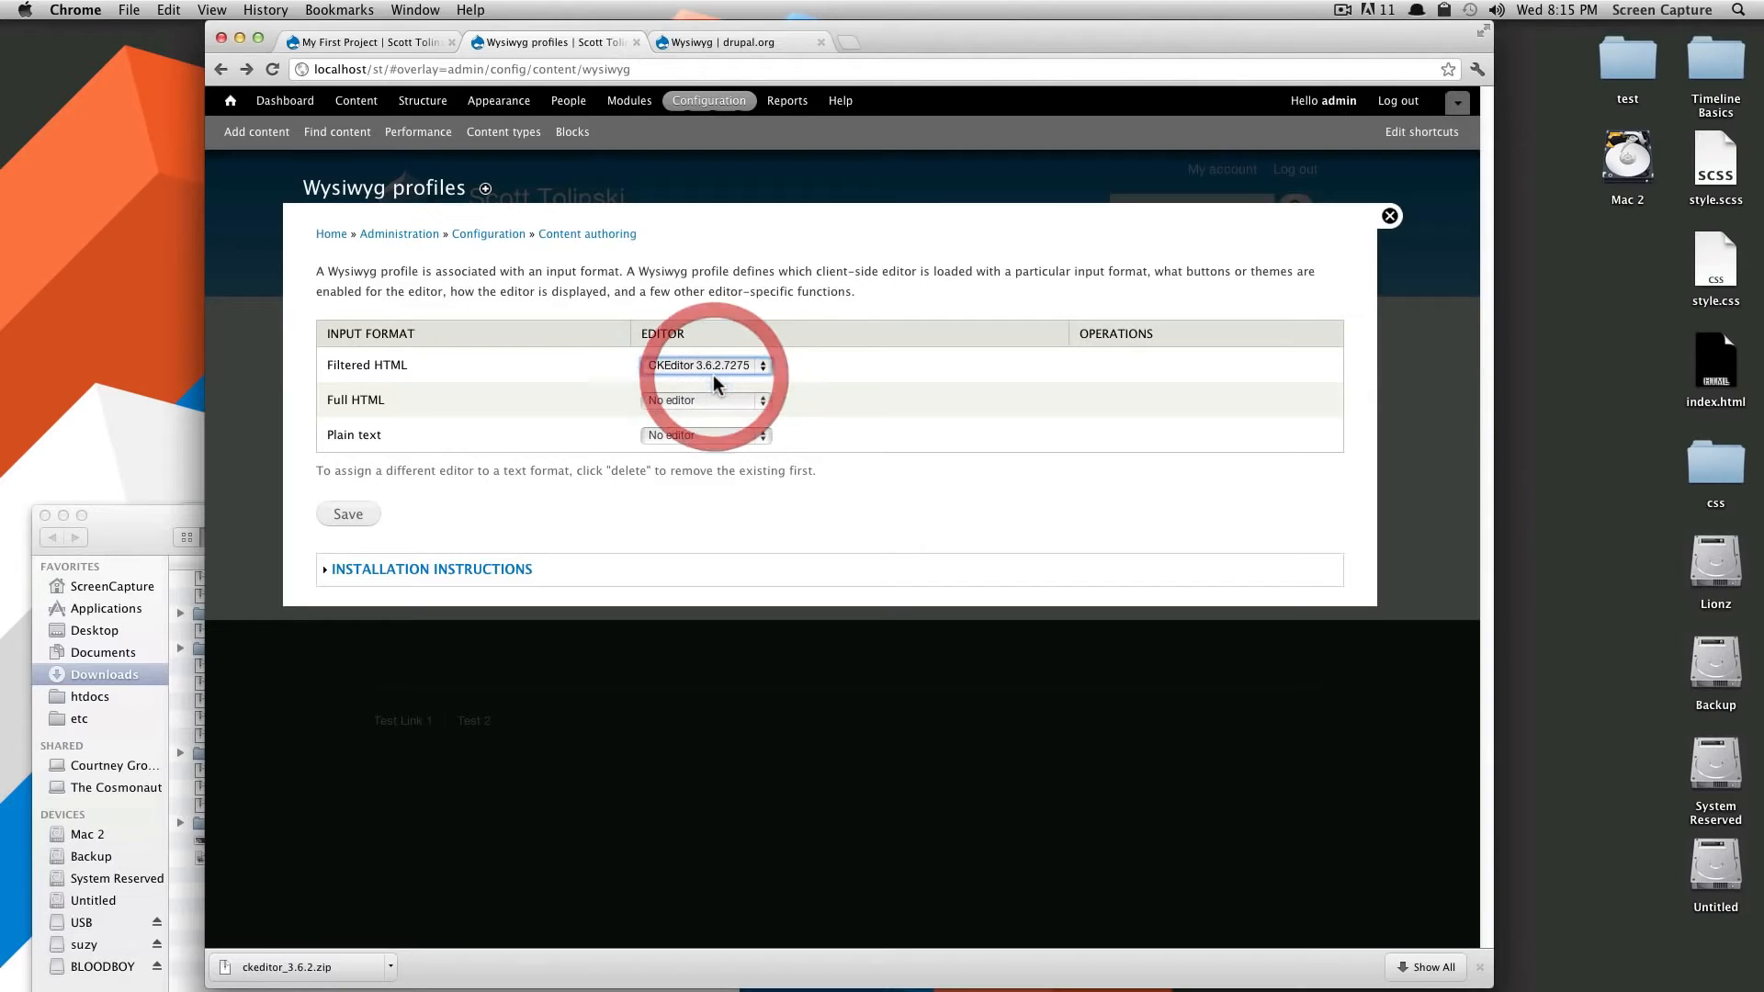
left_click(368, 523)
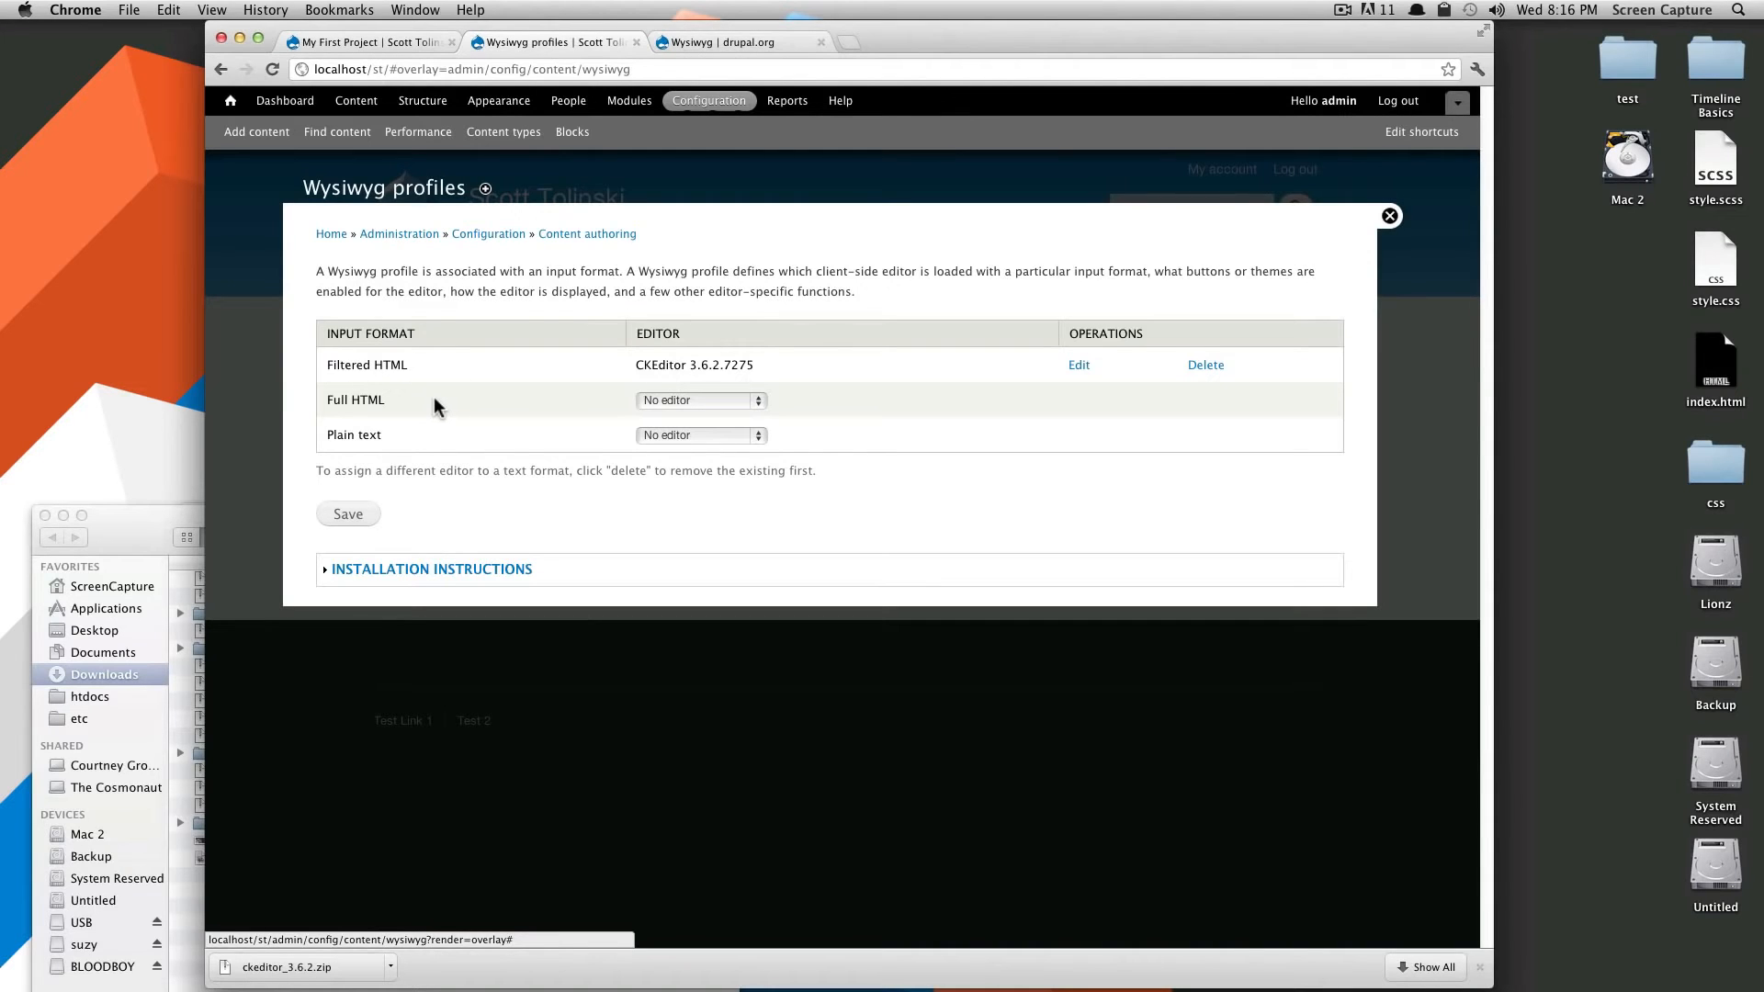
Open the Filtered HTML editor profile for editing and expand its Basic Setup and Buttons and Plugins sections.
left_click(1078, 365)
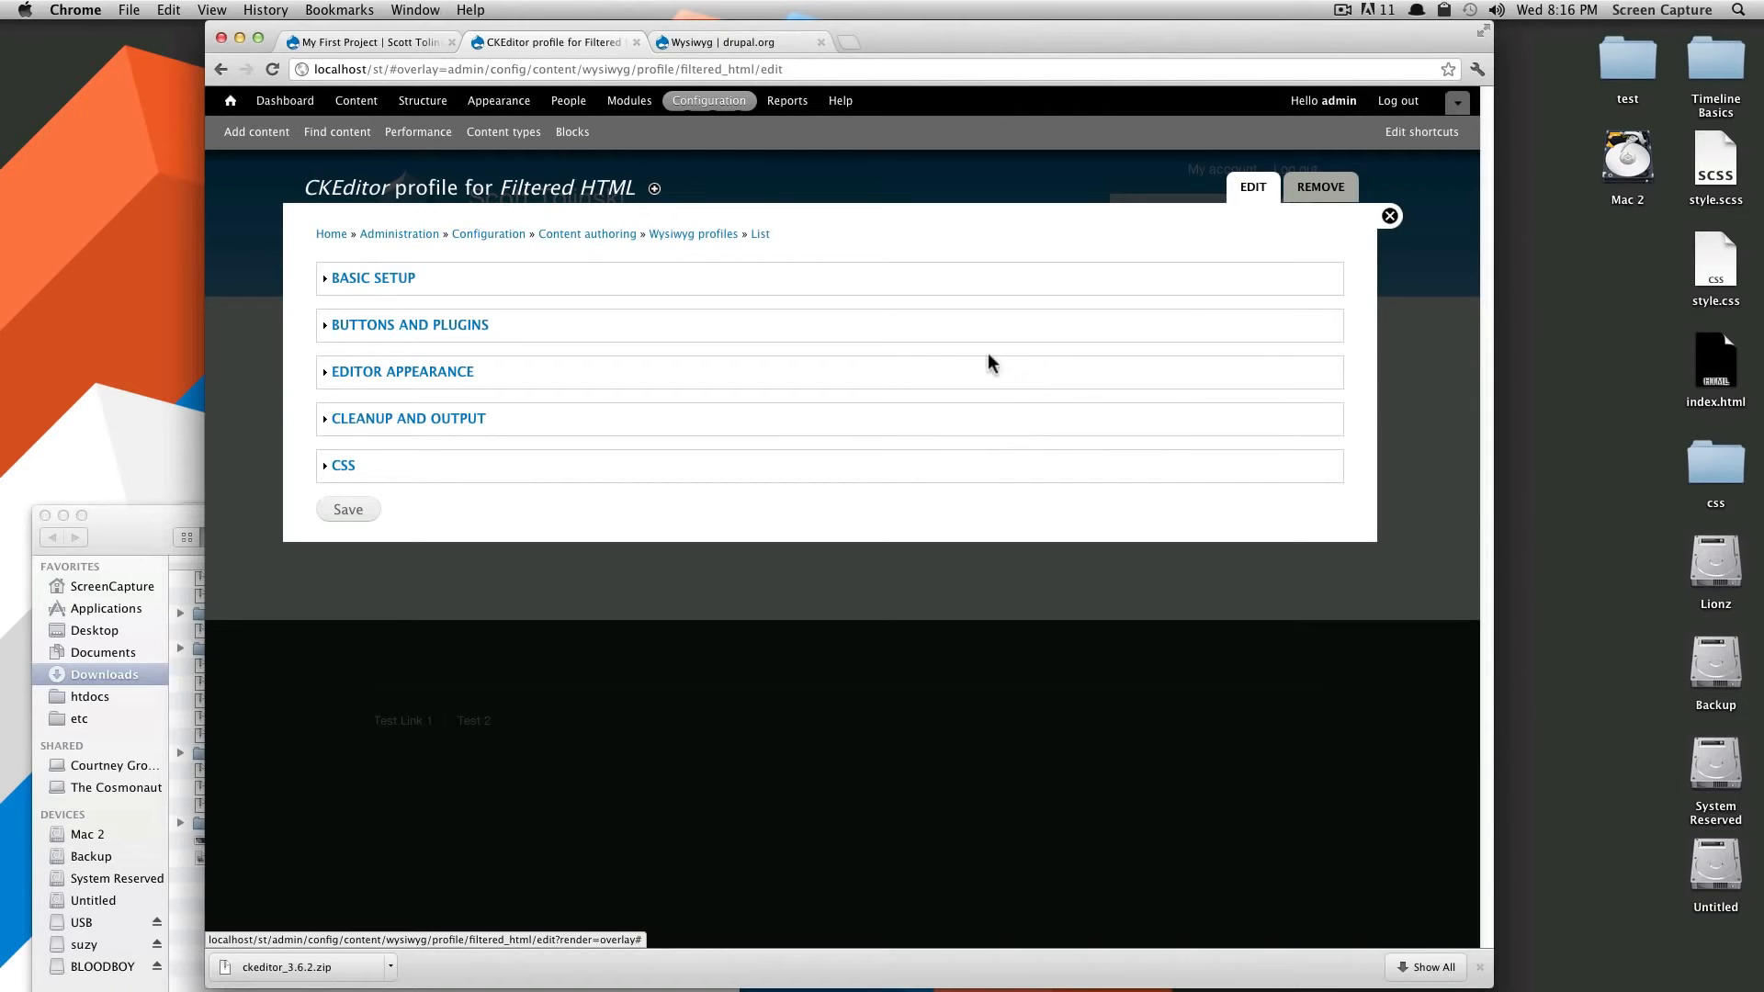
left_click(405, 279)
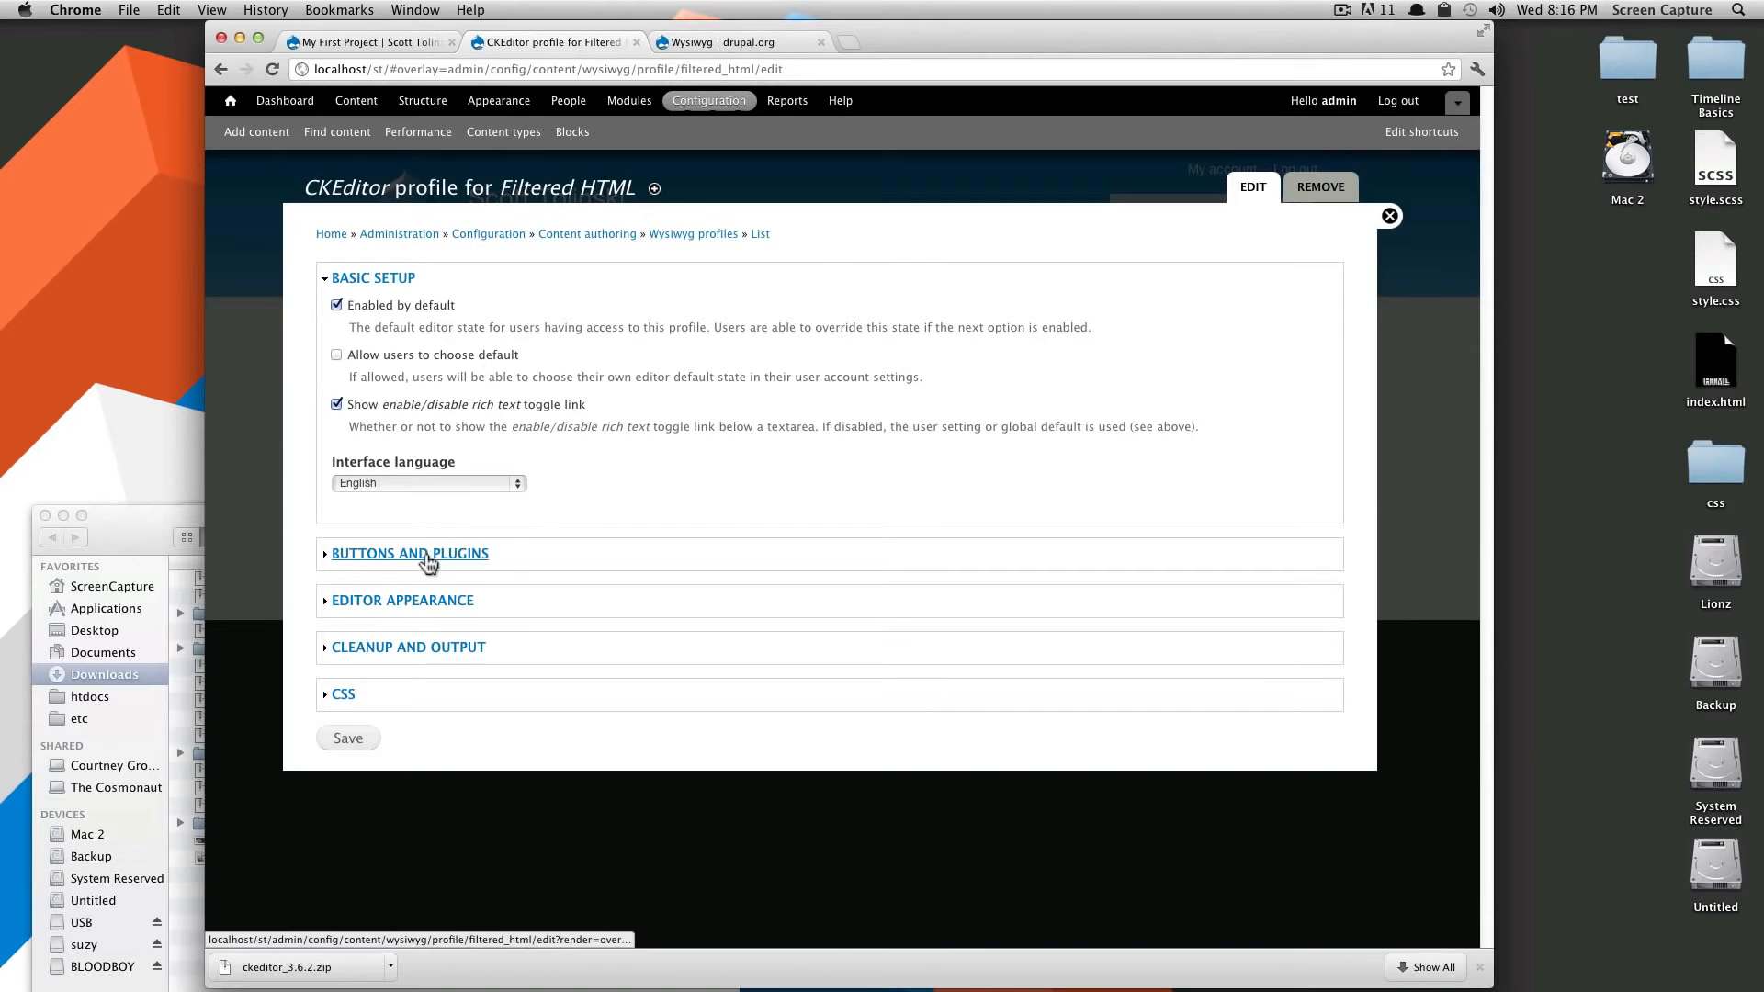
left_click(464, 555)
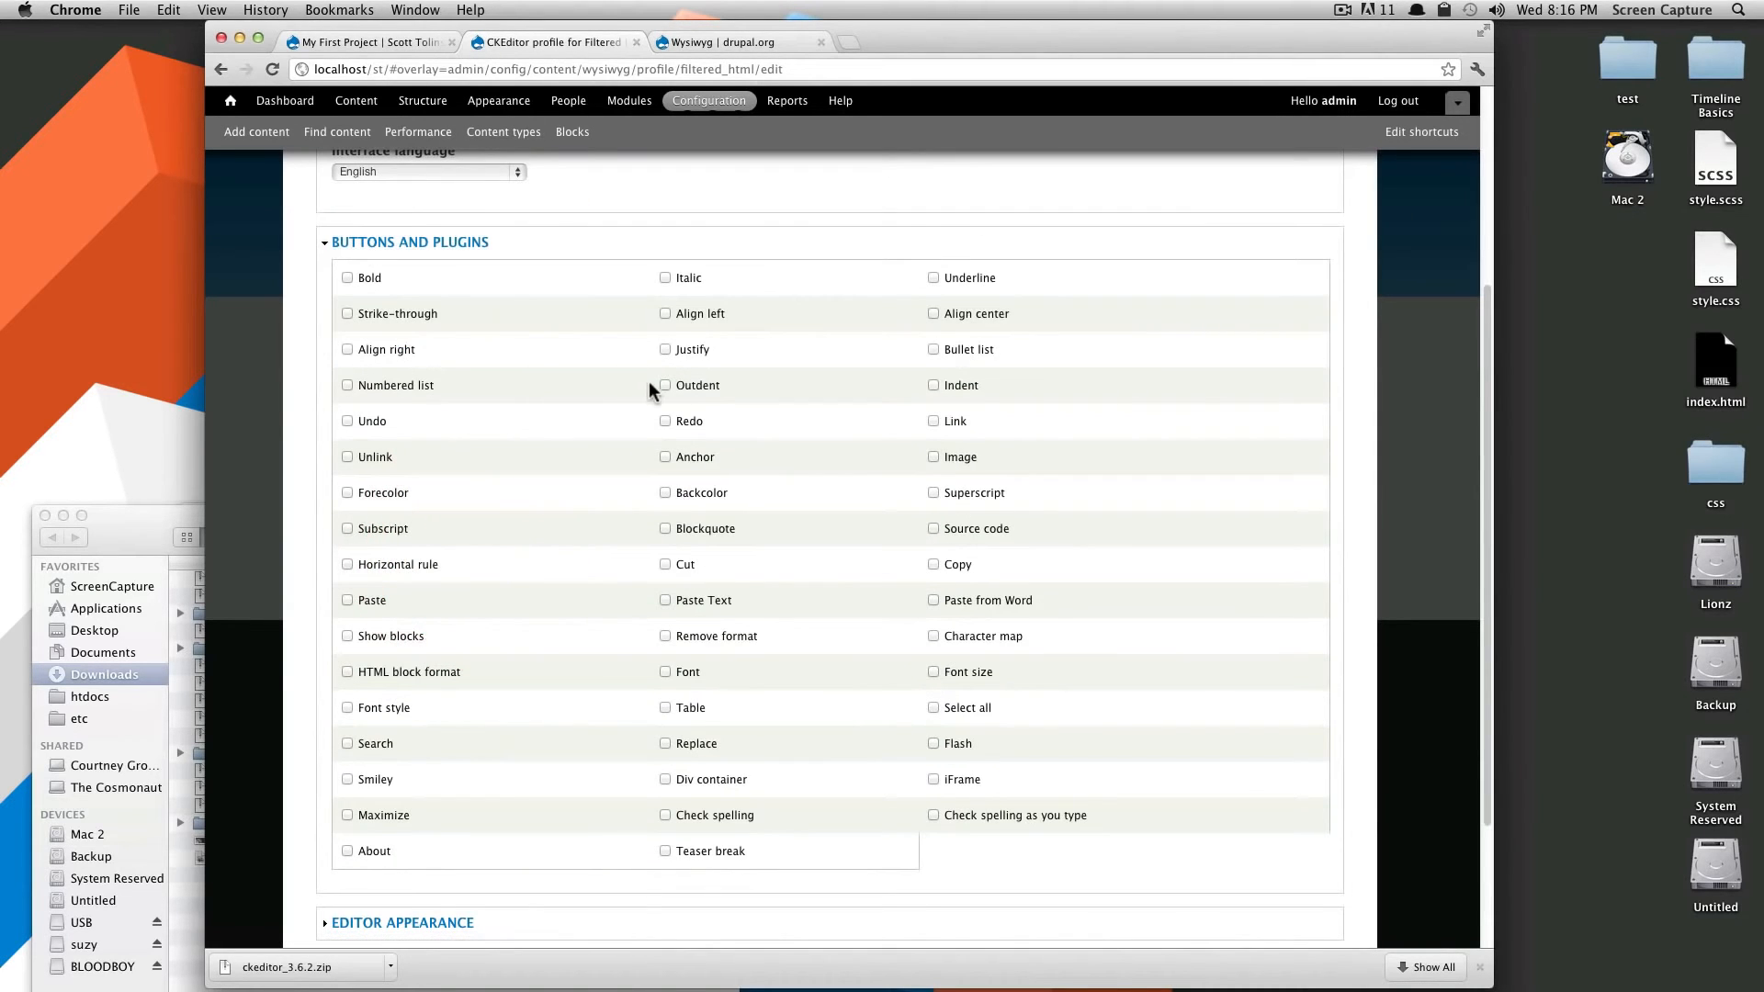
Enable the Bold, Italic, Underline, Strike-through, Align left, Align center and Align right buttons for the editor.
scroll(647, 388, "down", 2)
scroll(648, 388, "up", 3)
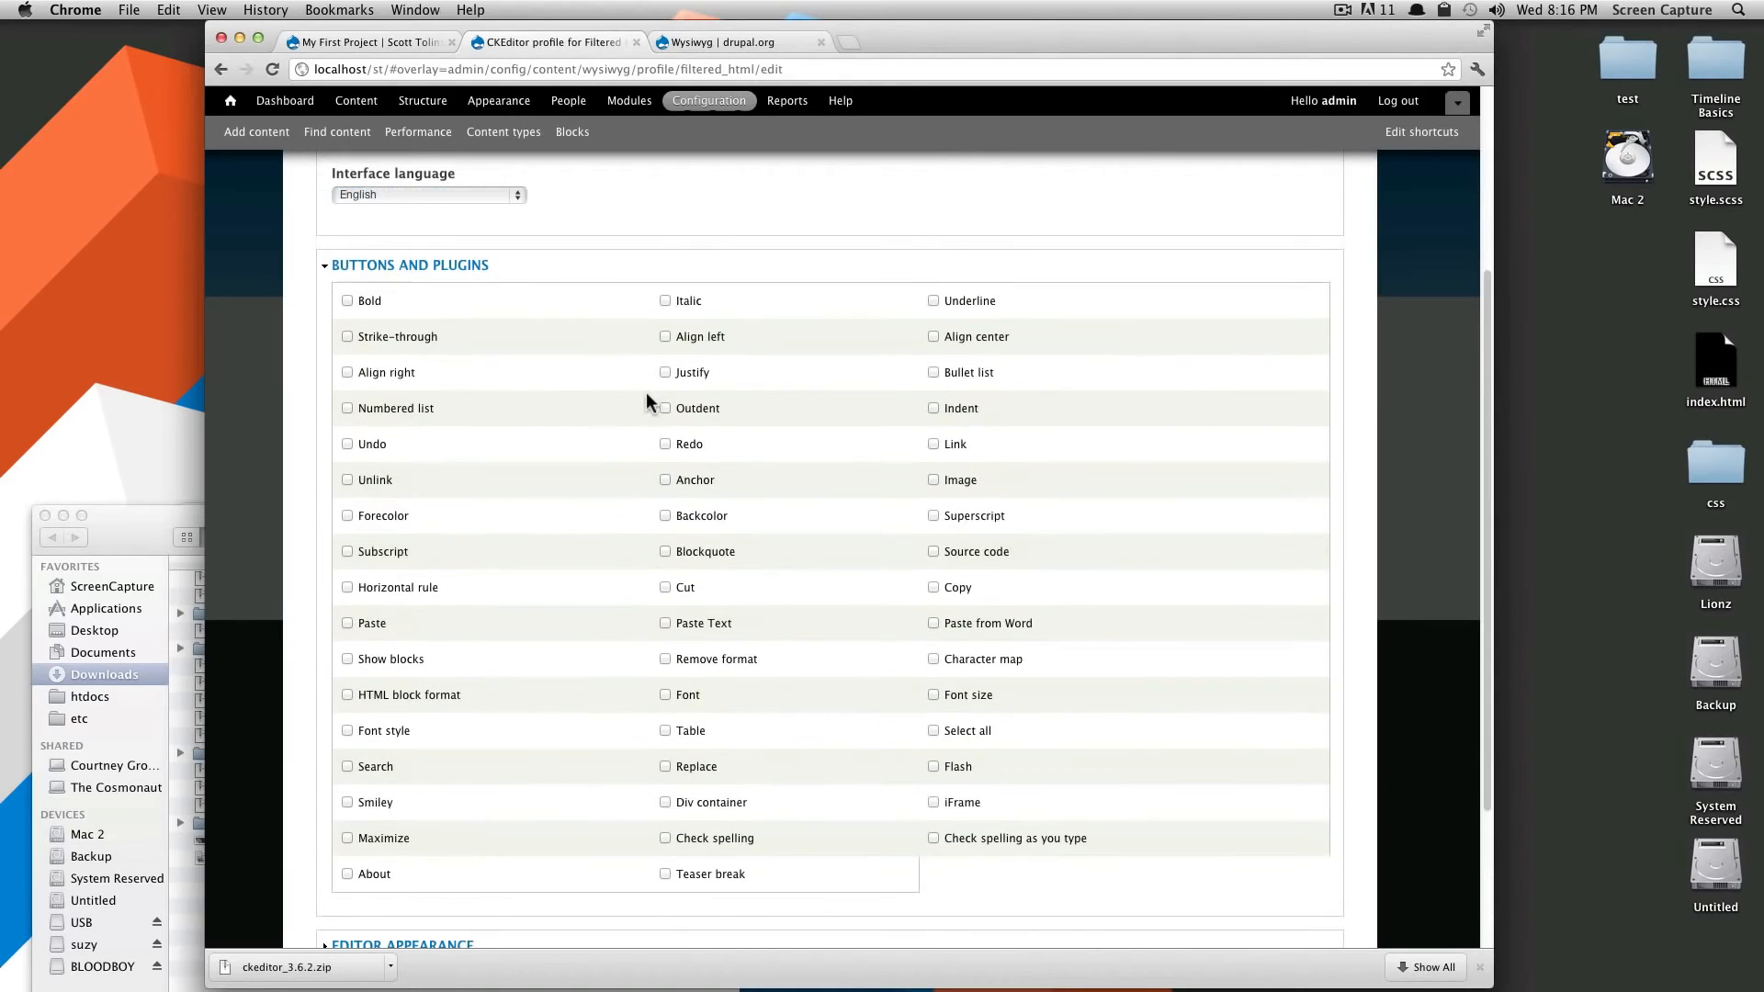
left_click(348, 301)
left_click(664, 302)
left_click(952, 299)
left_click(399, 335)
left_click(707, 337)
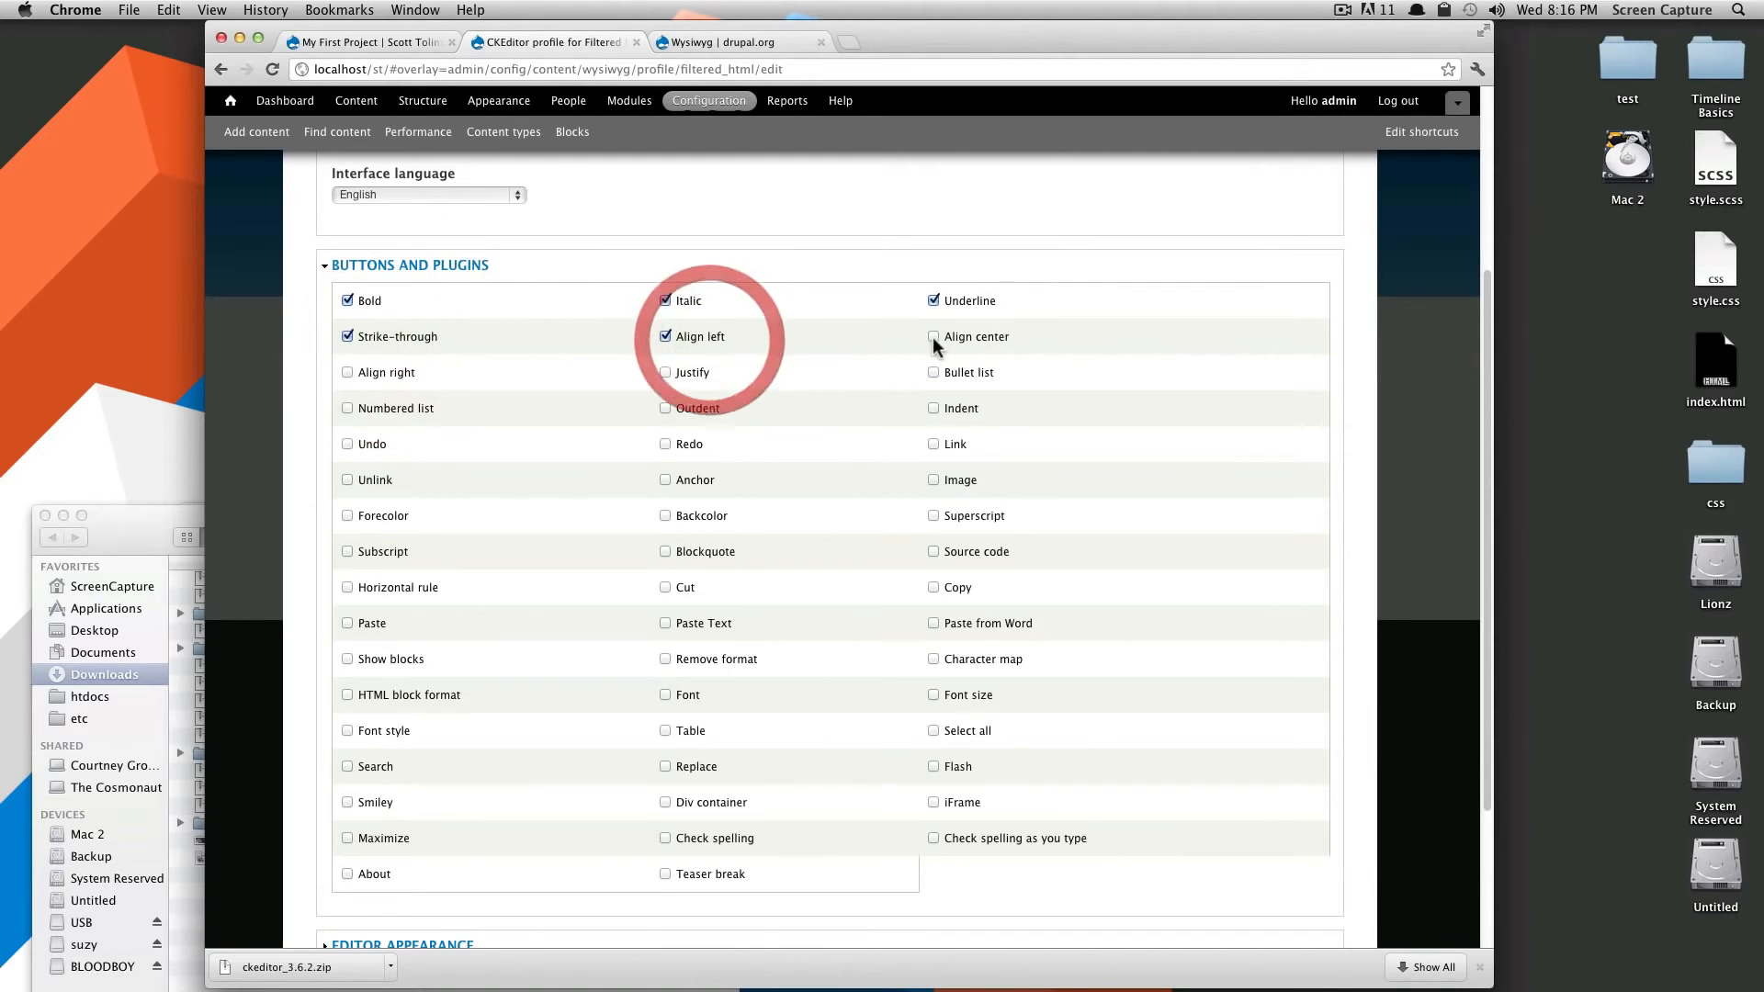
left_click(954, 336)
left_click(380, 373)
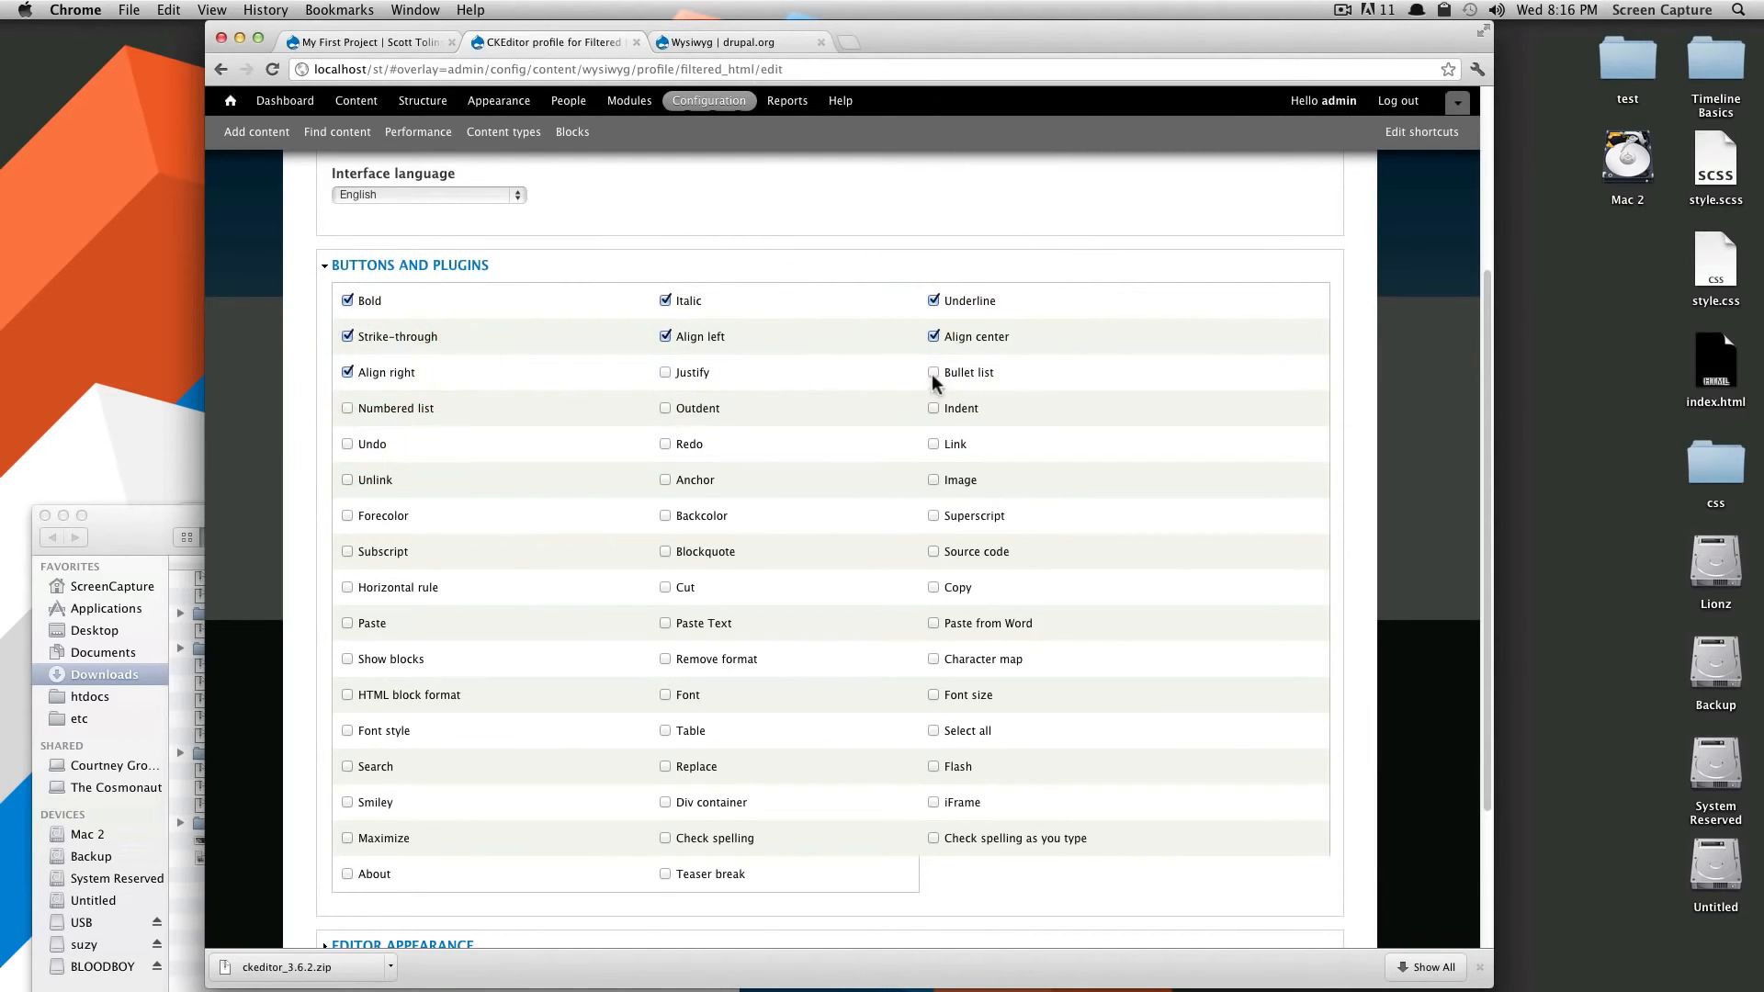
Enable the Bullet list, Undo, Redo, Source code and Paste from Word buttons for the editor.
left_click(962, 371)
left_click(352, 444)
left_click(687, 442)
left_click(946, 552)
left_click(934, 623)
Review the profile's Editor Appearance, Cleanup and Output, and CSS settings.
scroll(784, 794, "down", 3)
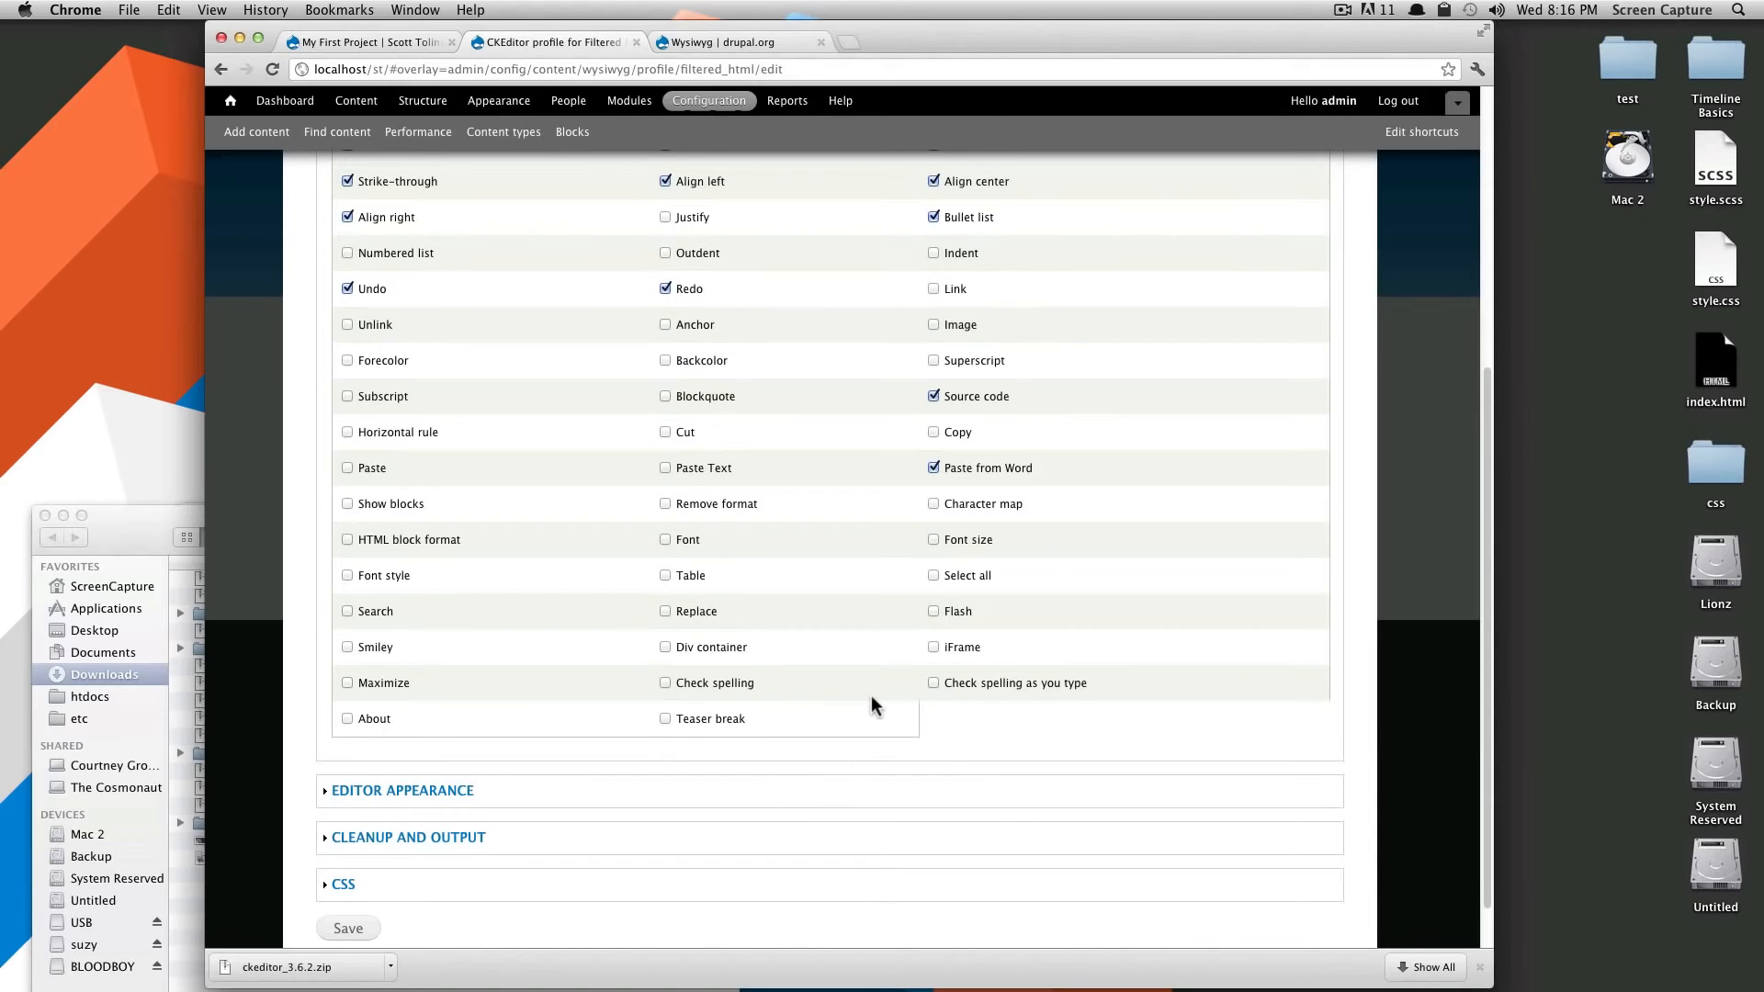
scroll(869, 712, "down", 1)
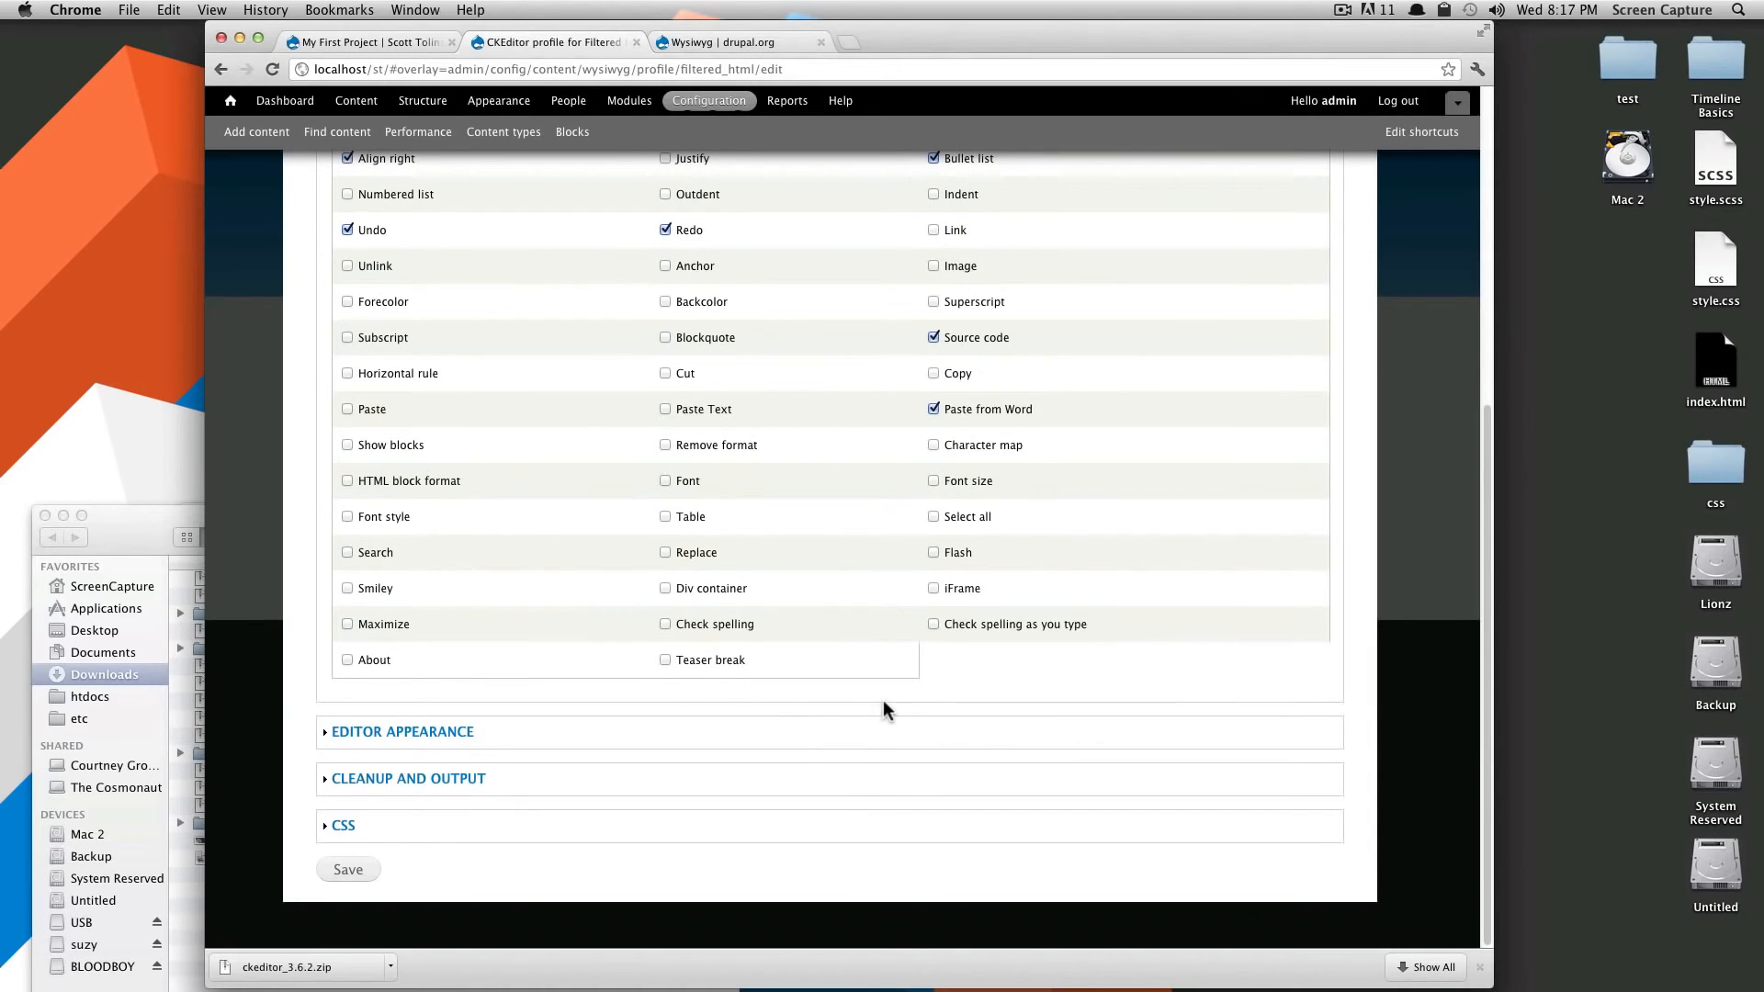
left_click(410, 738)
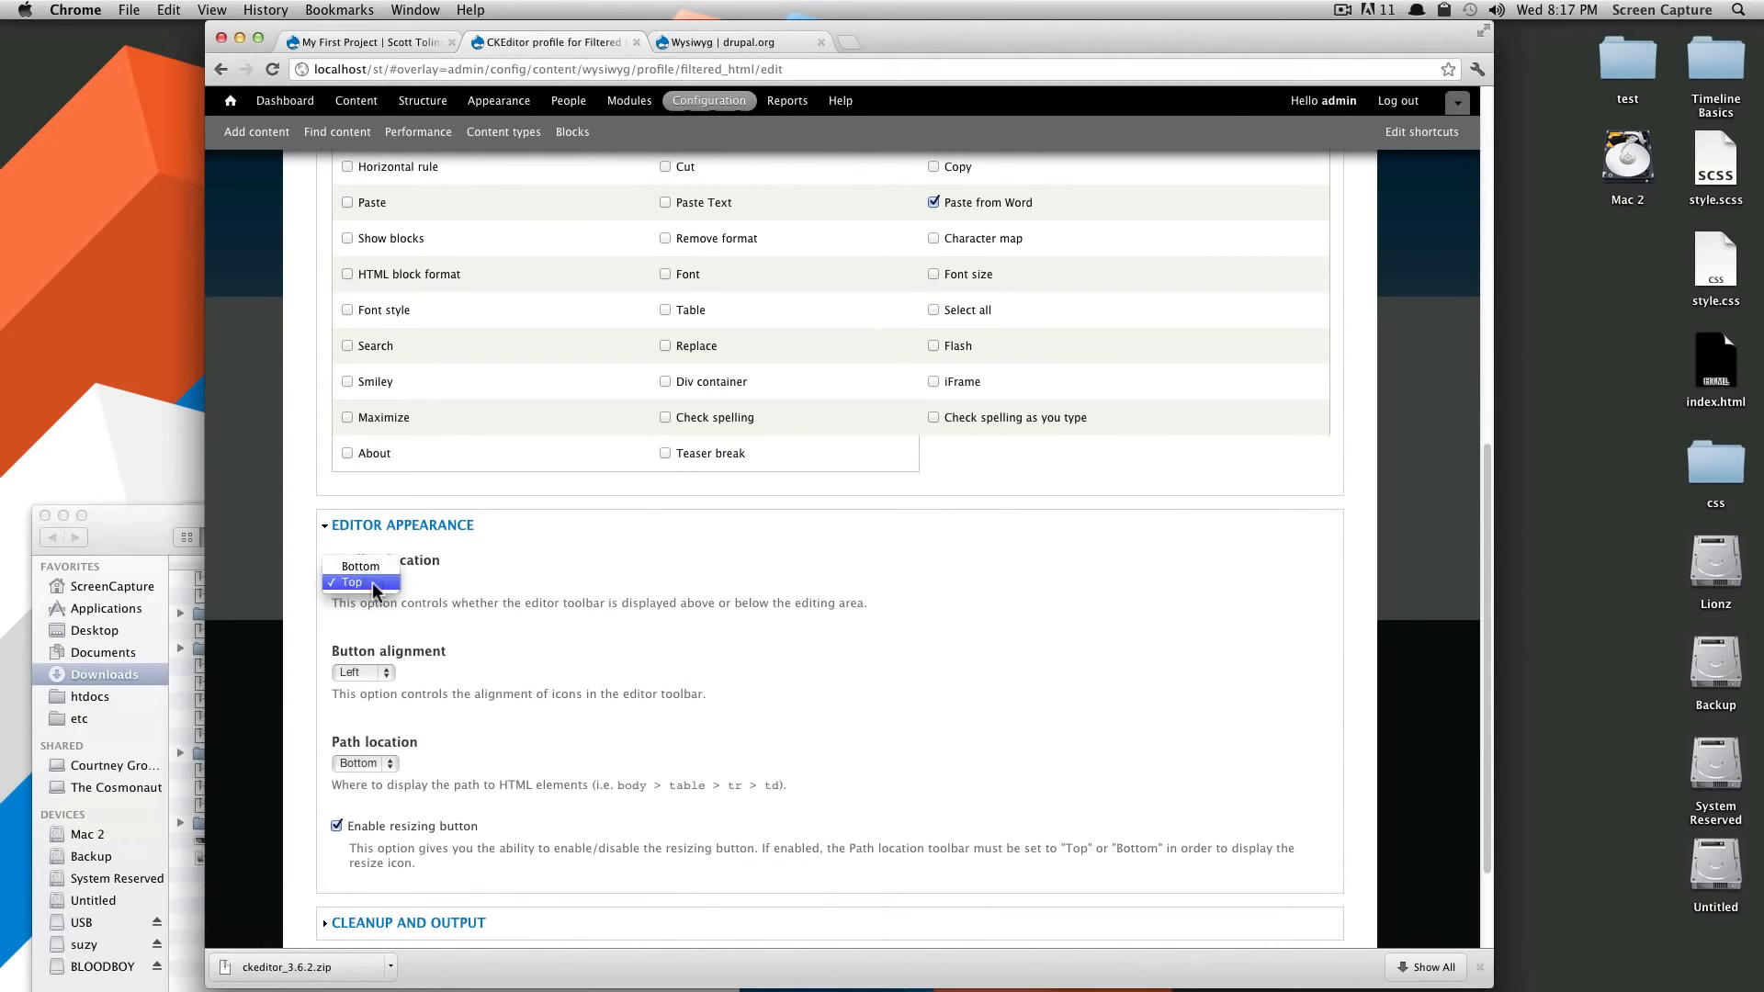
scroll(503, 764, "down", 3)
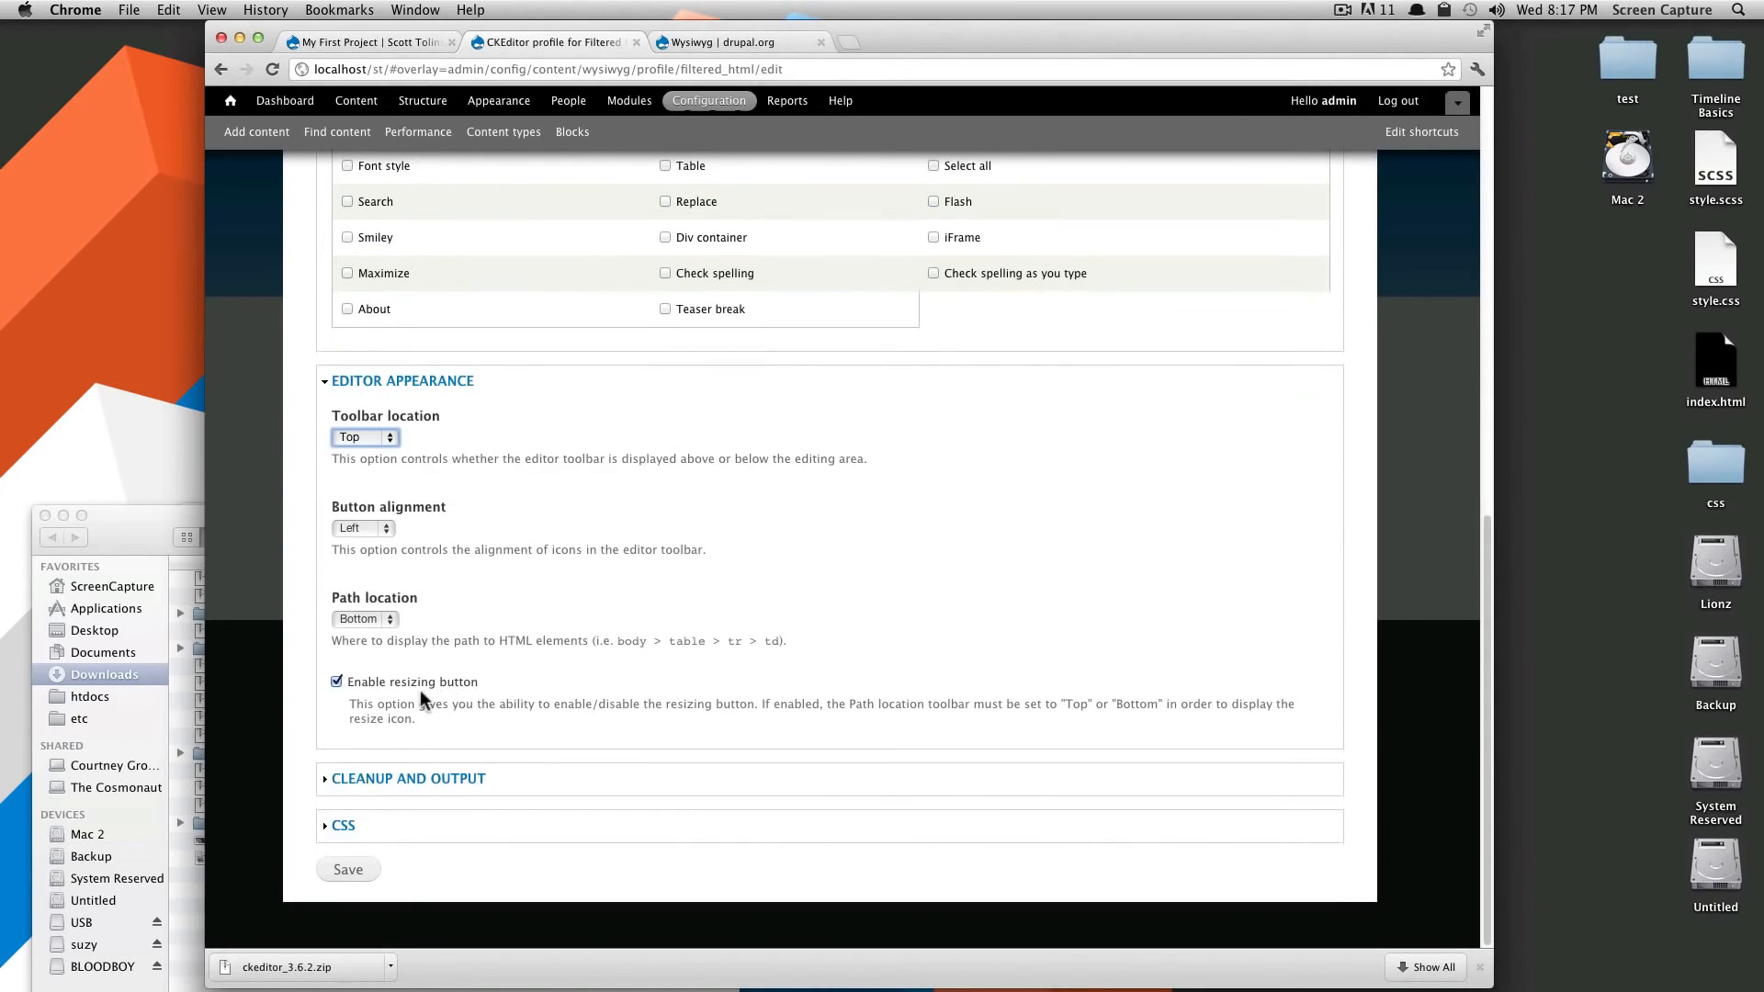
left_click(427, 778)
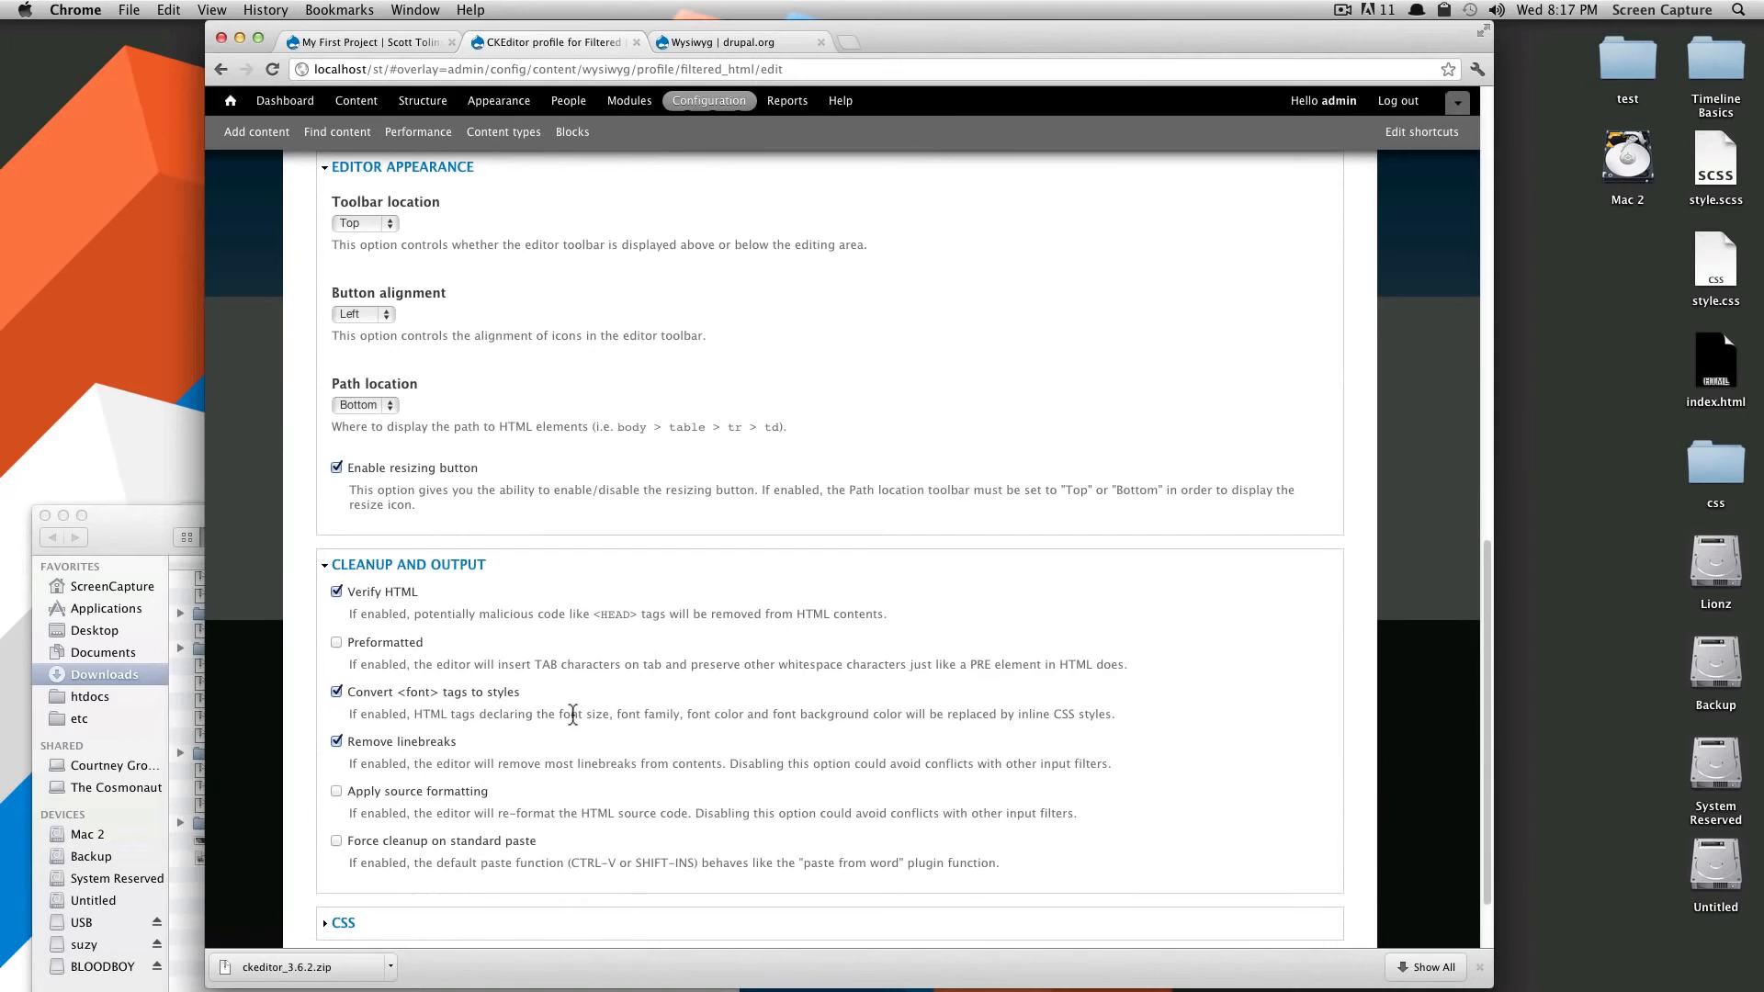
scroll(574, 723, "down", 2)
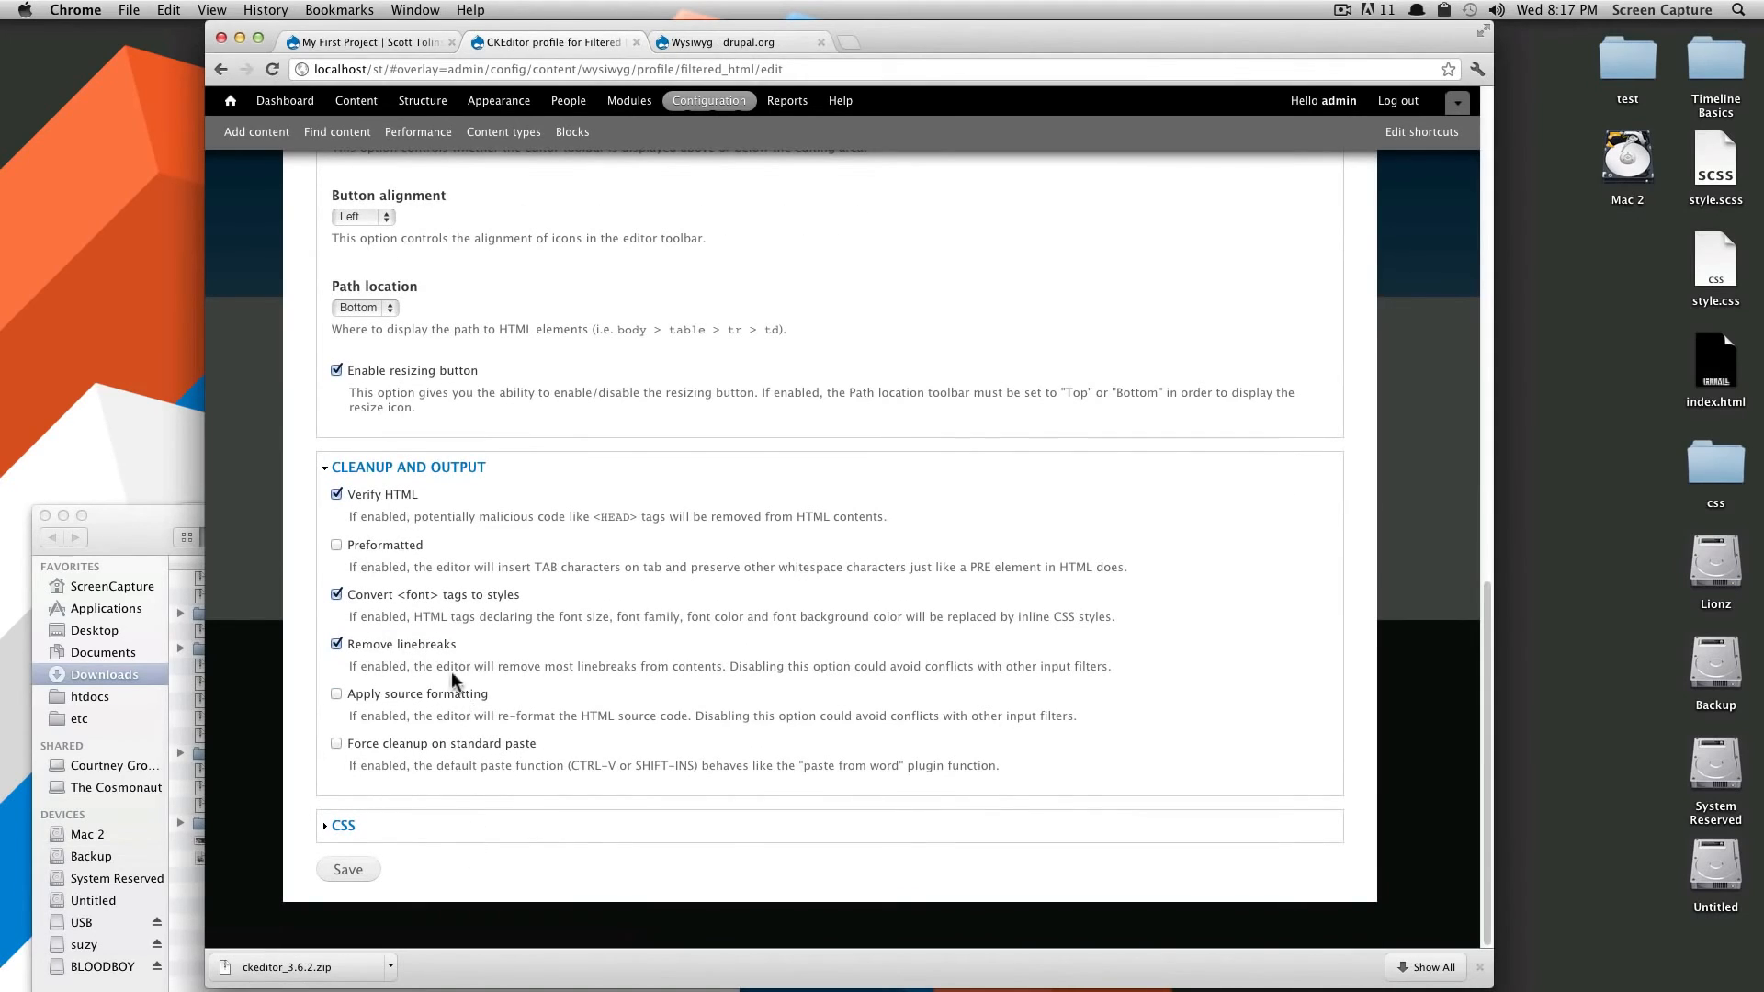
left_click(345, 831)
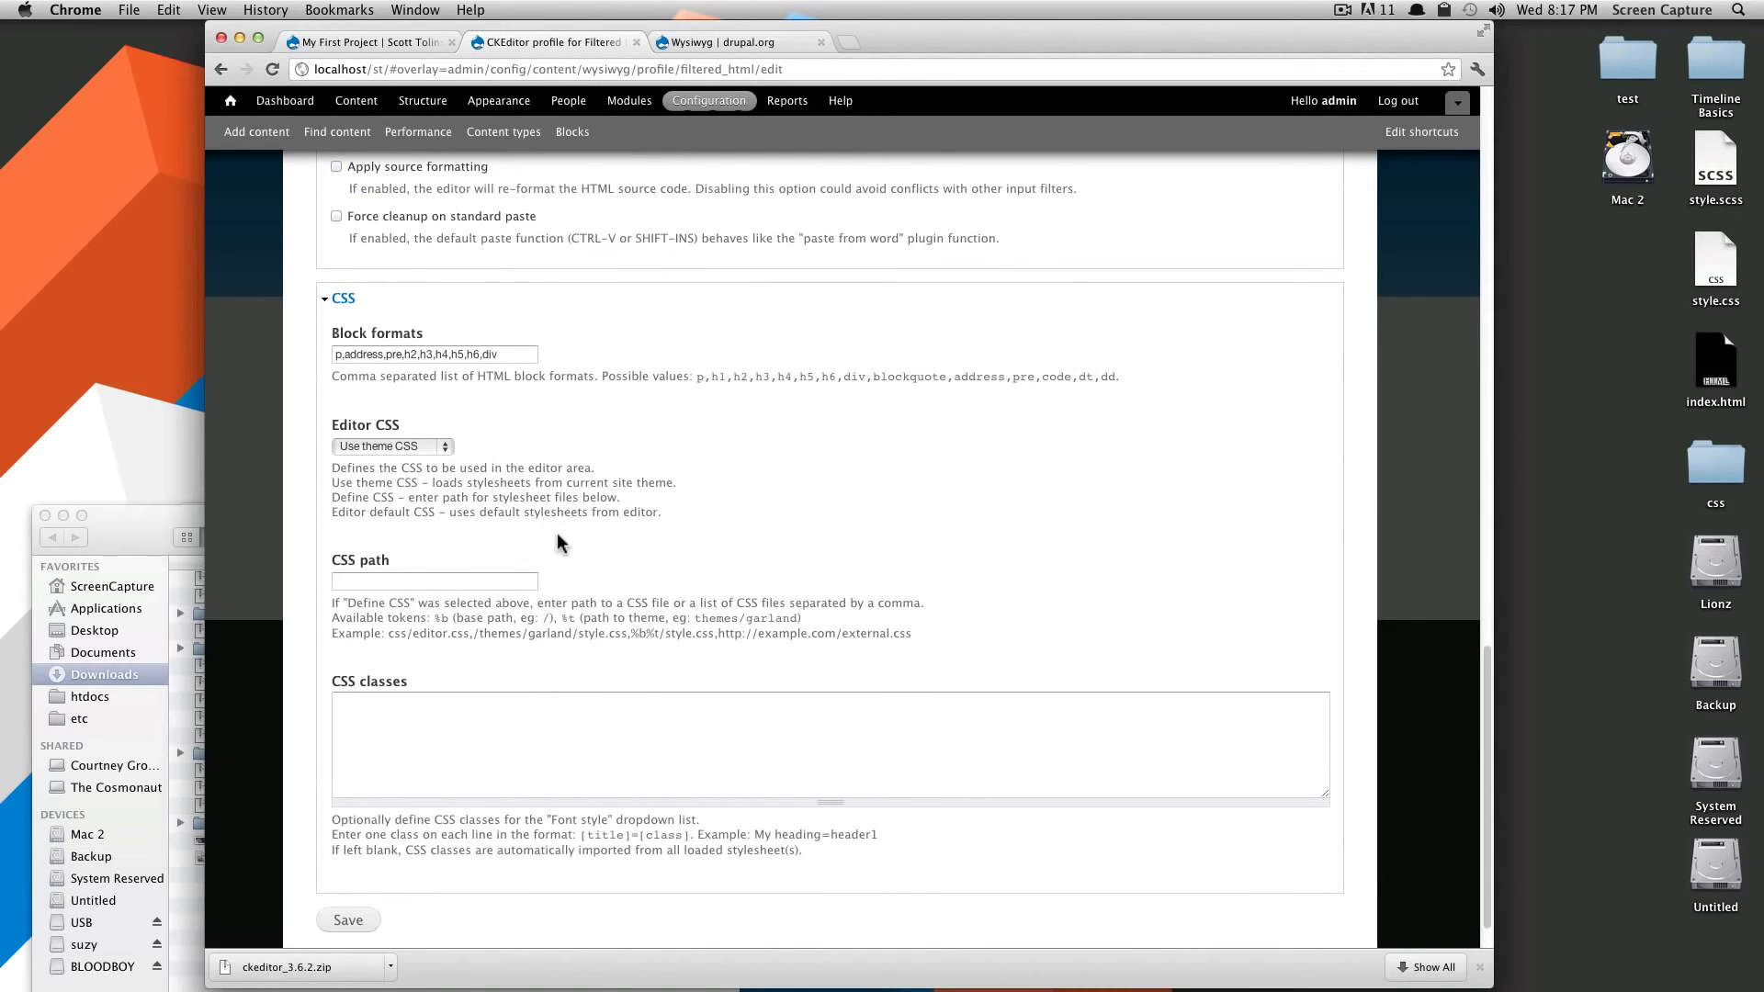
Save the Filtered HTML editor profile, close the profiles overlay and open the Home page for editing.
left_click(356, 870)
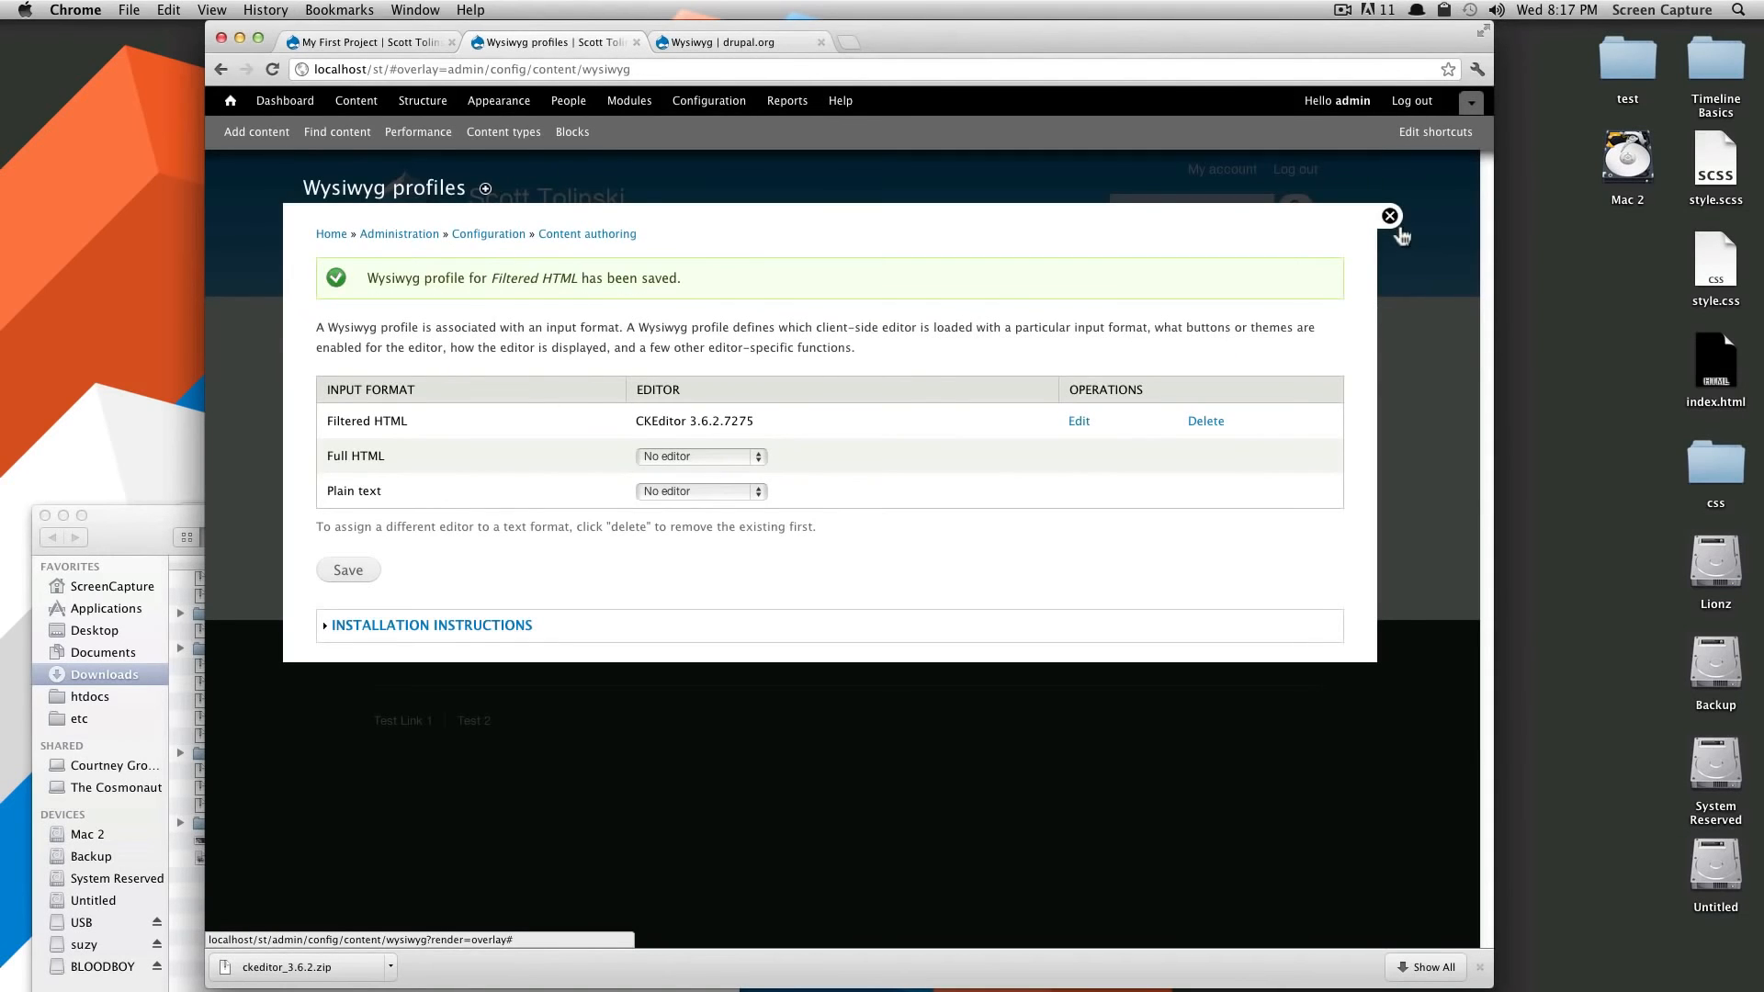
left_click(1390, 215)
left_click(687, 404)
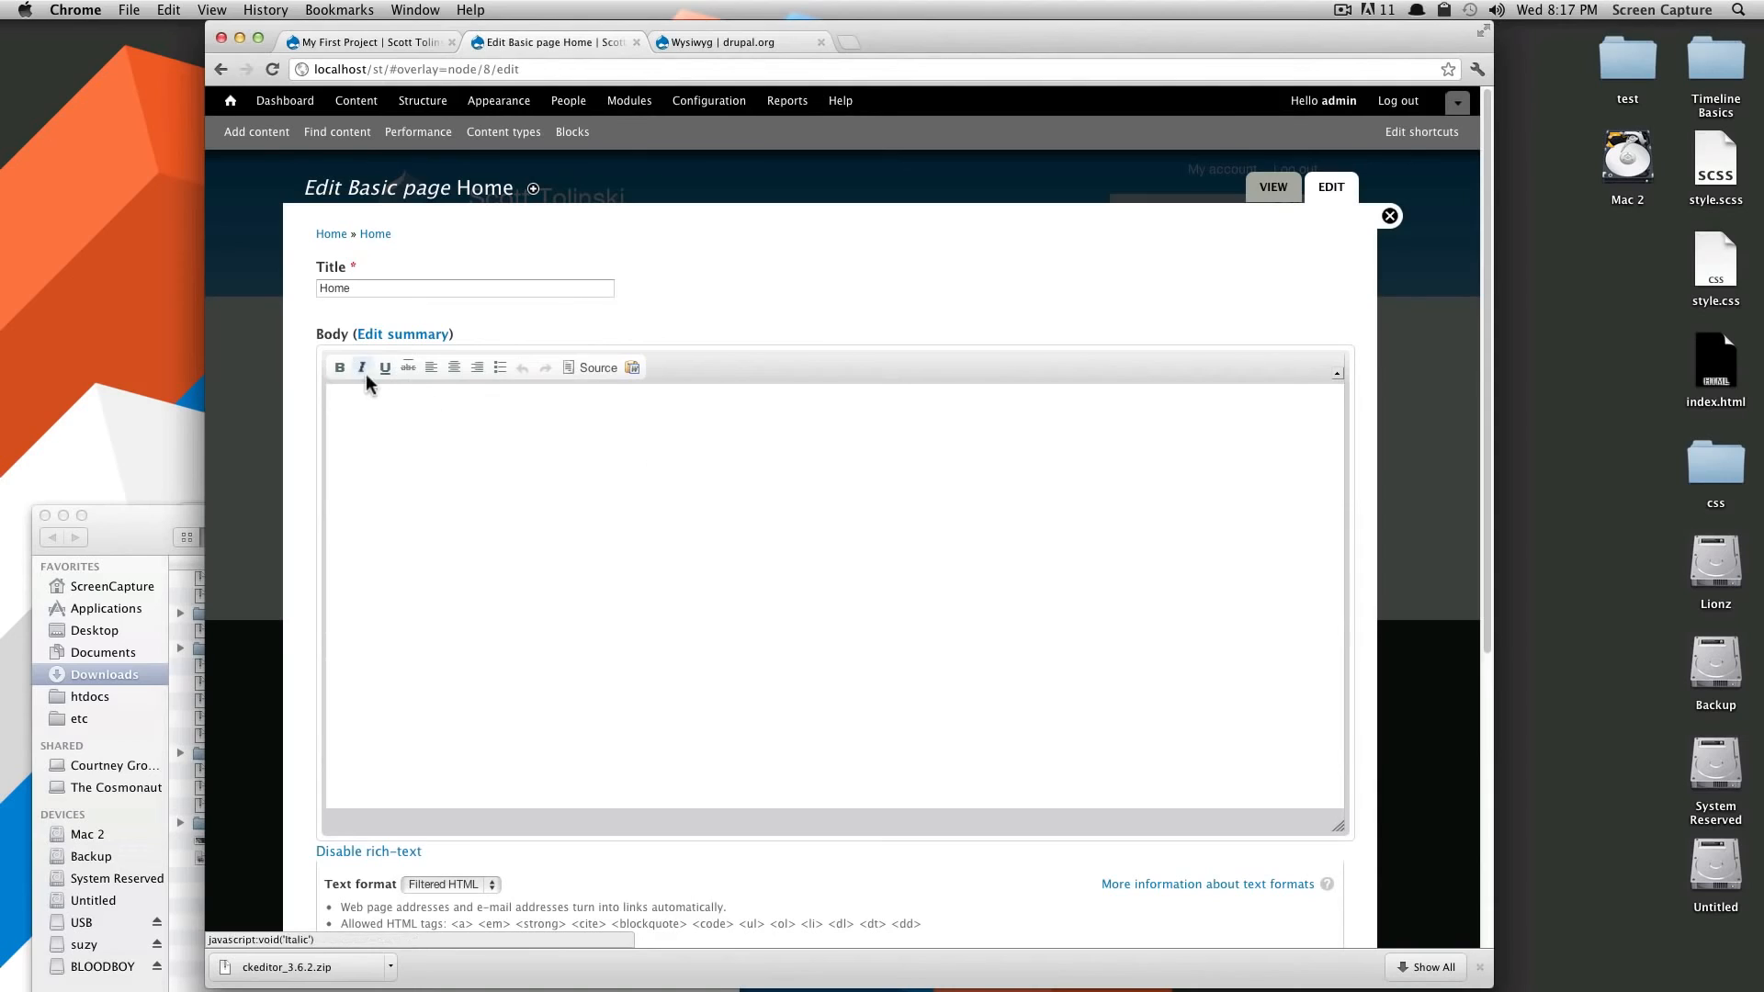
Enter "This is bold" in bold as the Home page's body text and save the page.
left_click(607, 411)
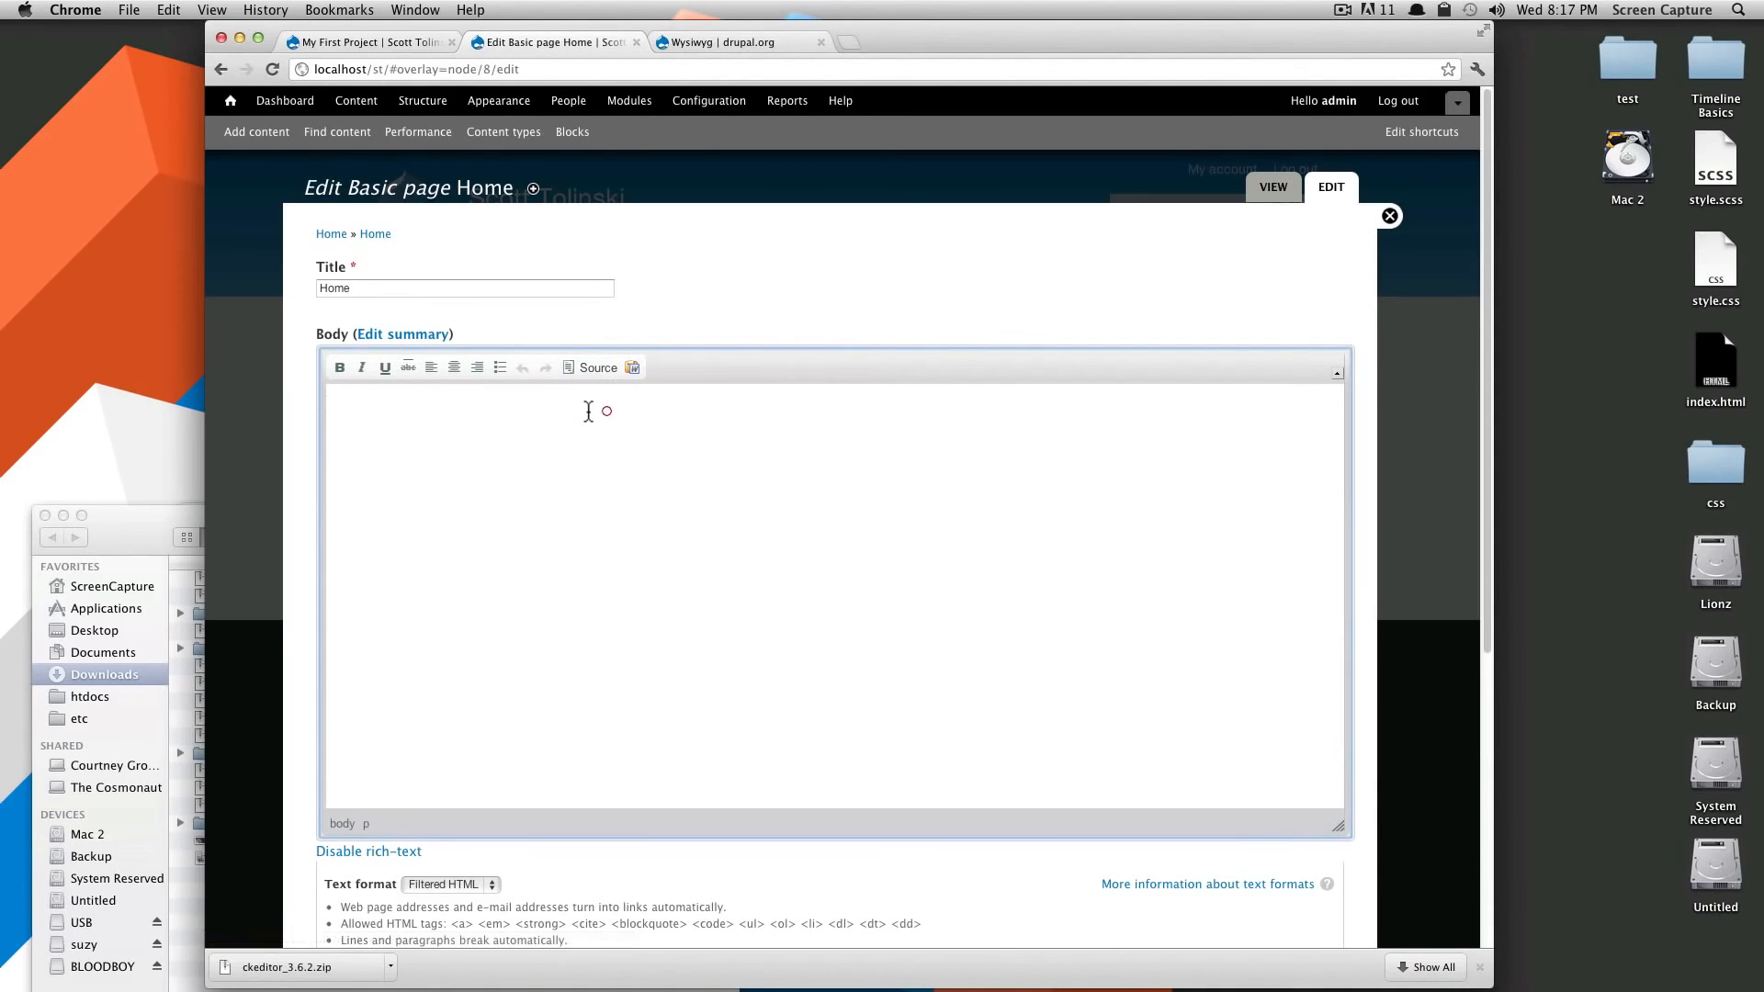
type("This is bold")
key("super+a")
left_click(340, 369)
left_click(475, 486)
scroll(430, 821, "down", 1)
scroll(429, 820, "down", 5)
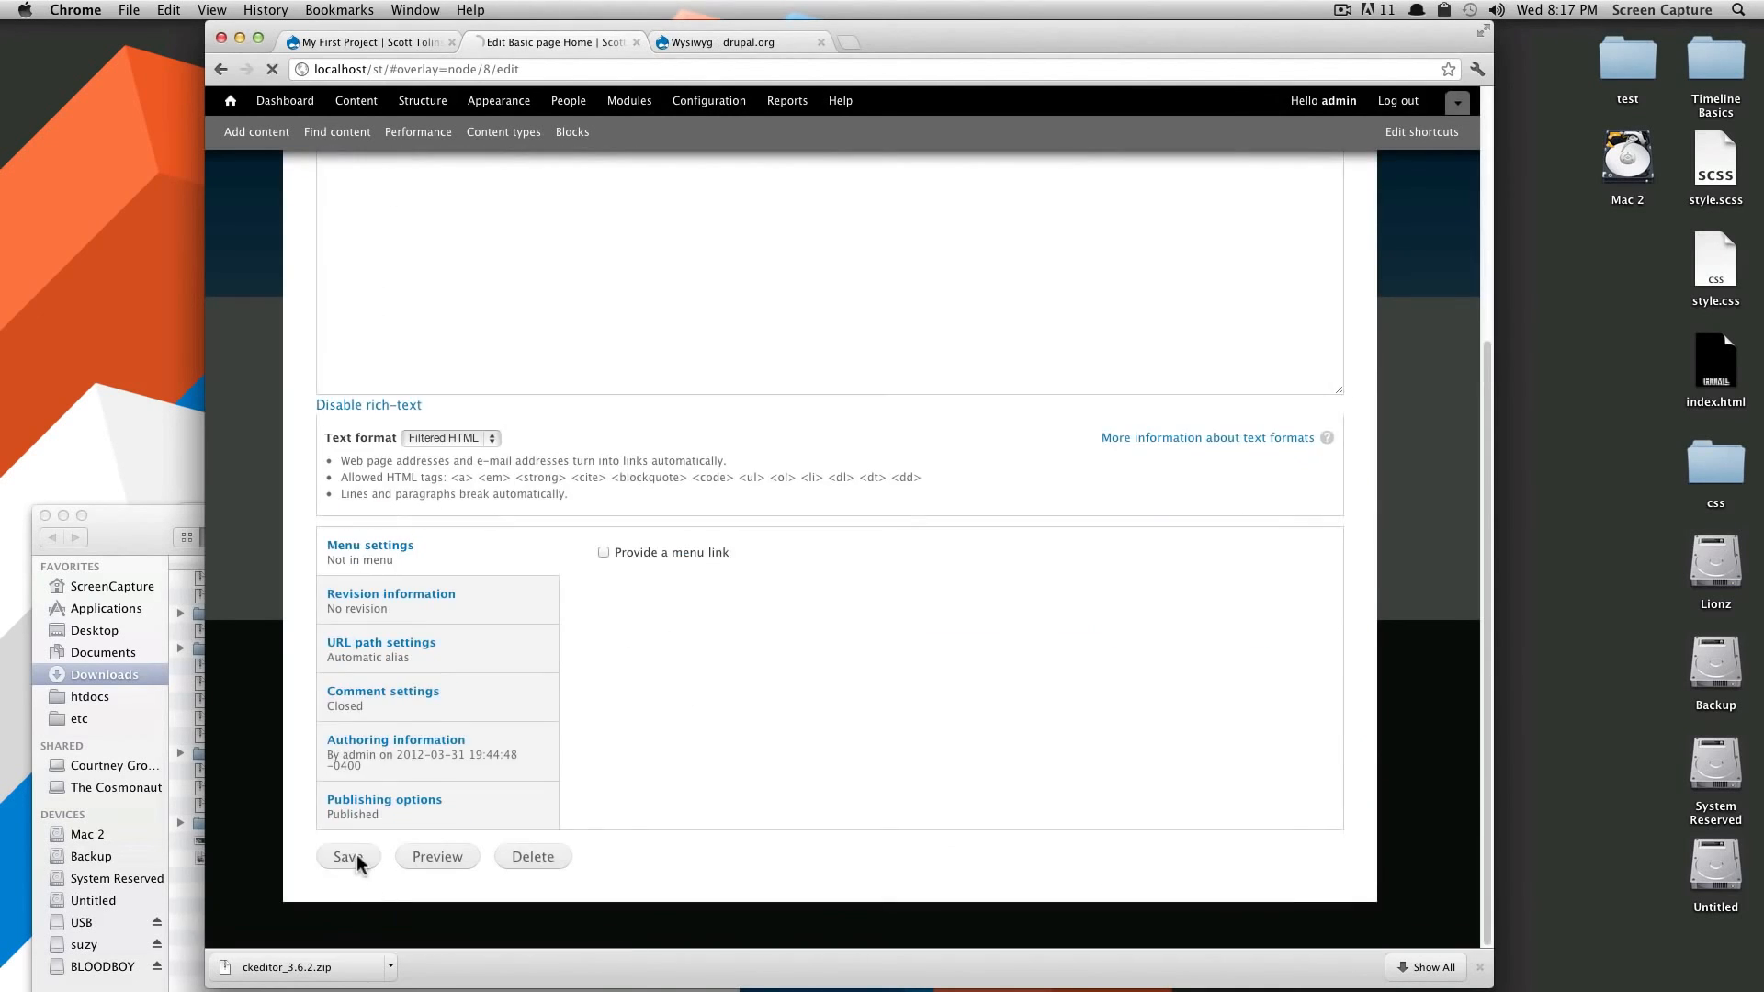
left_click(356, 854)
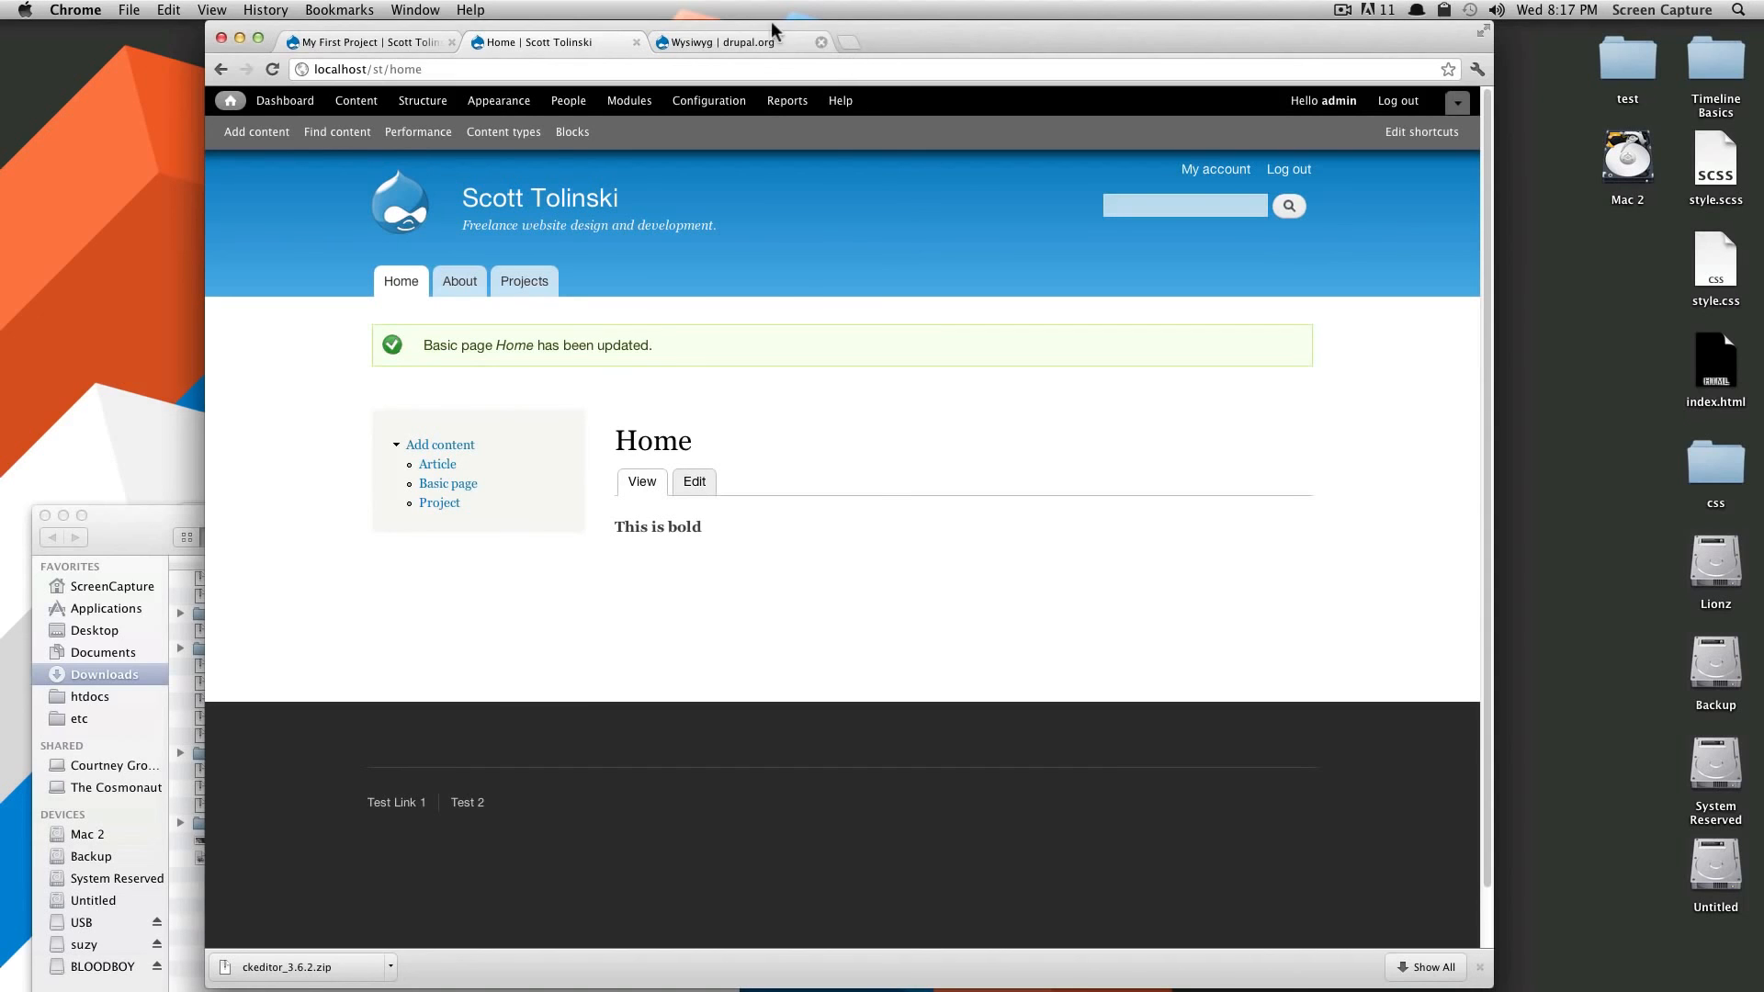
left_click(731, 48)
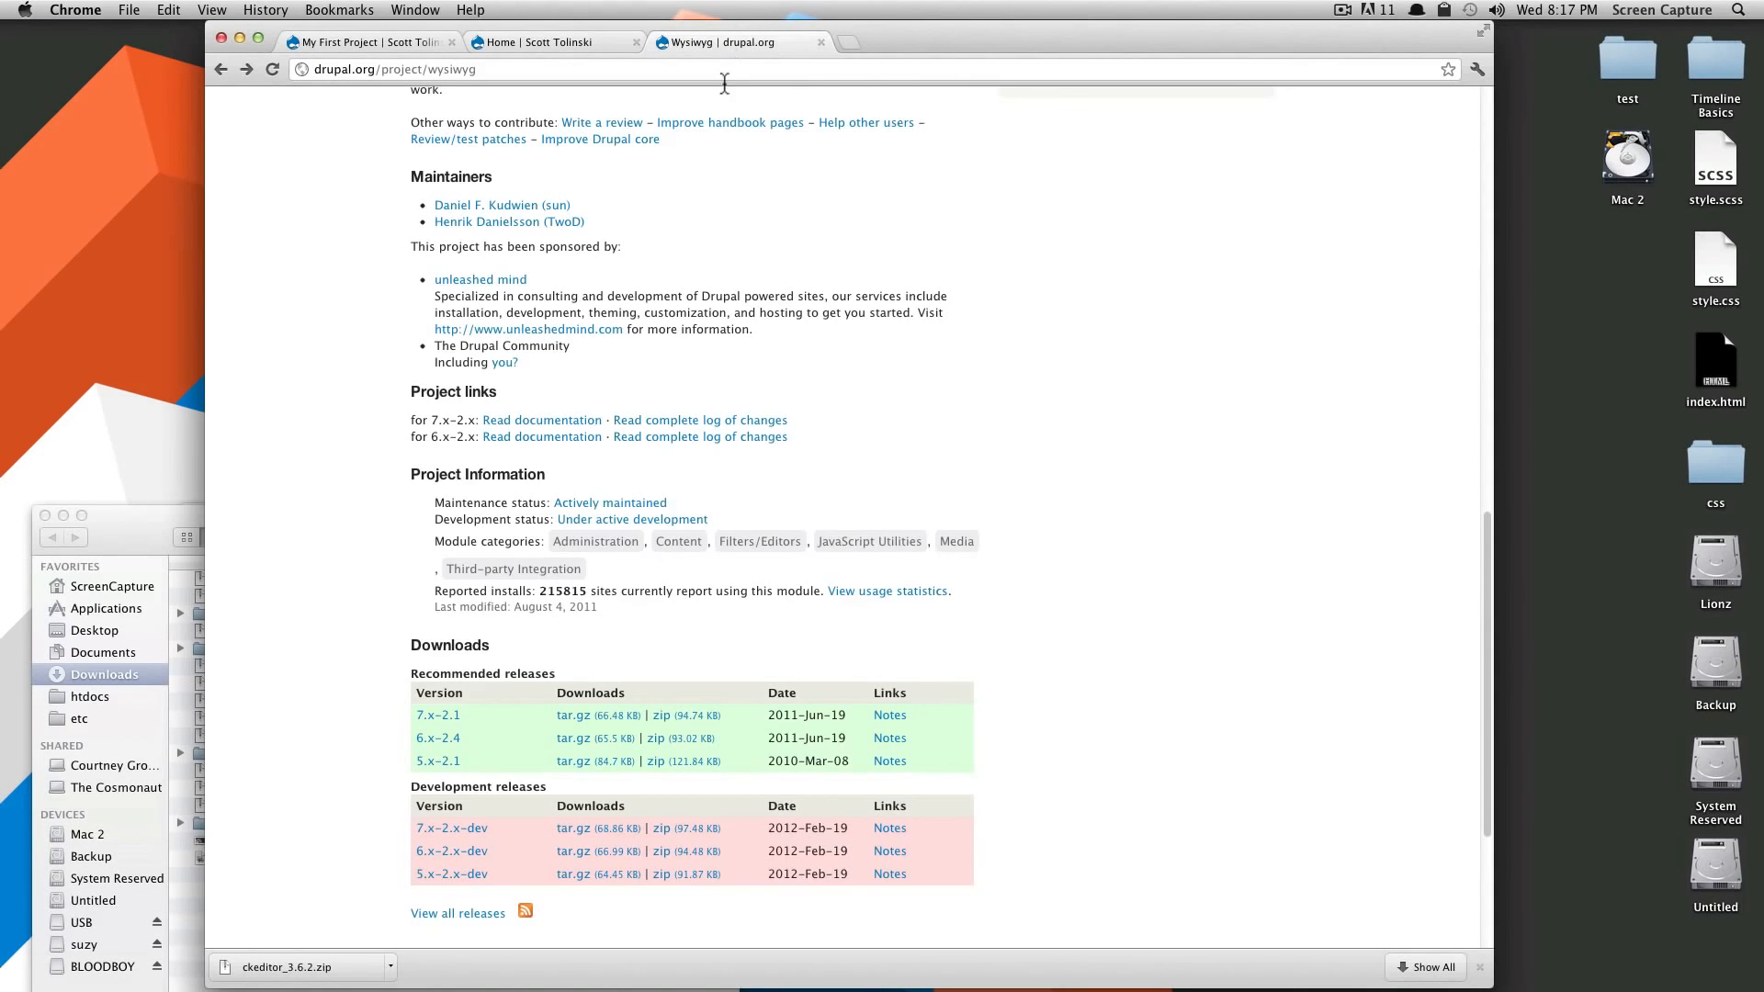
left_click(522, 43)
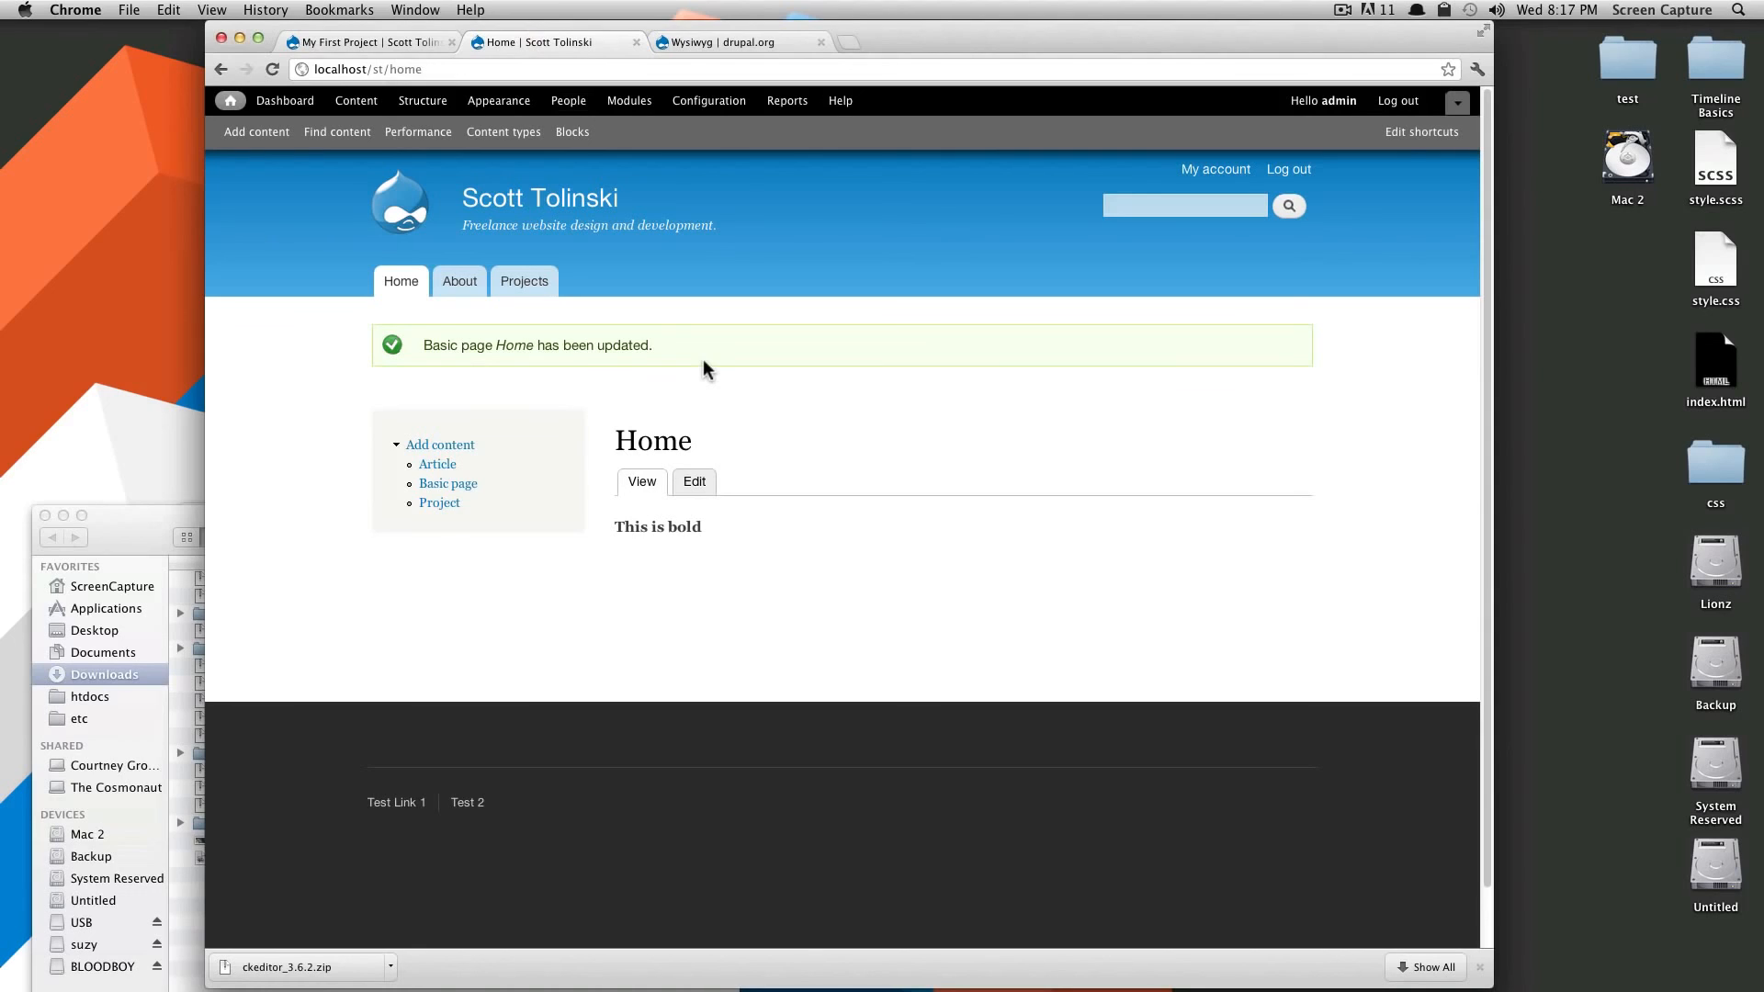